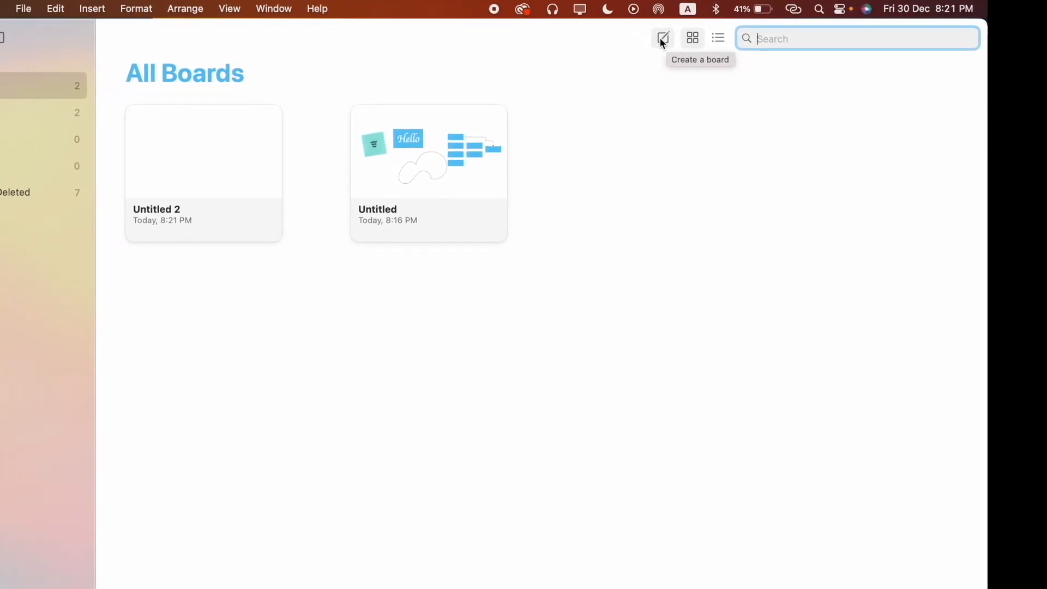
Step: Create a new board, try a smaller canvas zoom, and set the zoom level to 100%
{"action": "left_click", "coordinate": [656, 38]}
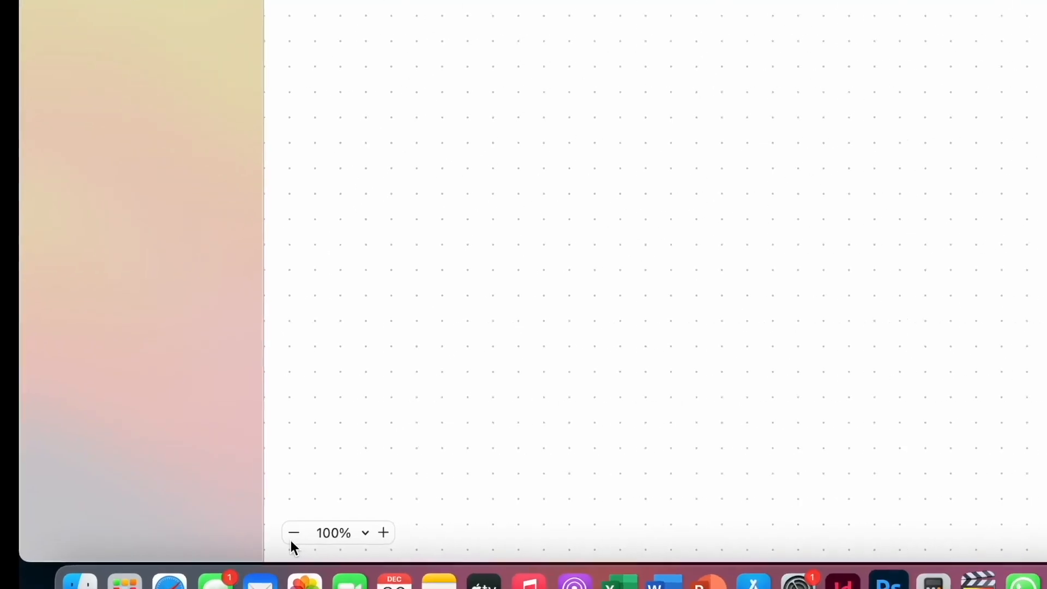
{"action": "left_click", "coordinate": [401, 534]}
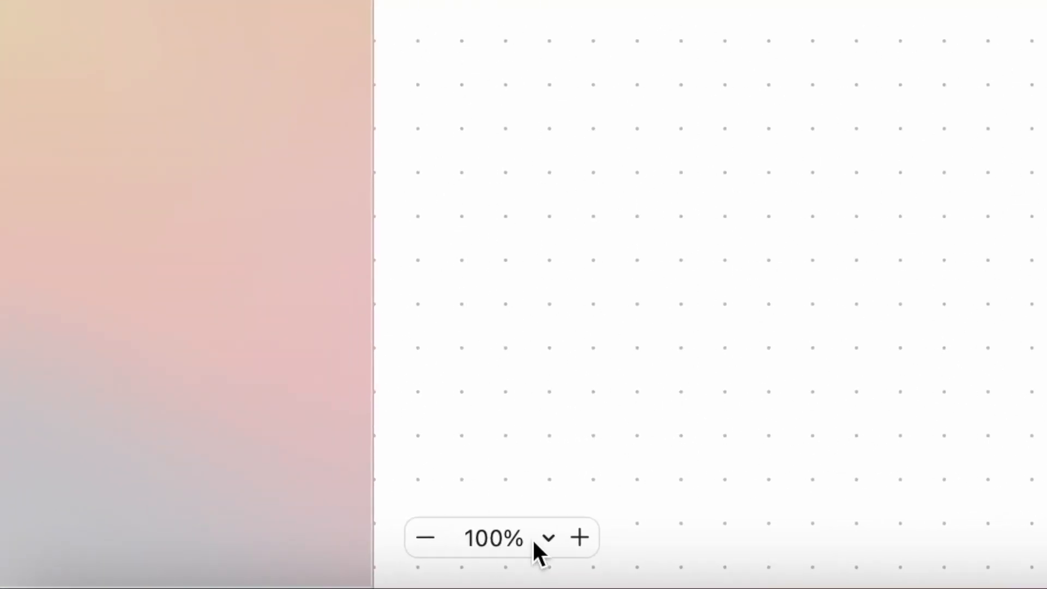
{"action": "left_click", "coordinate": [423, 537]}
{"action": "left_click", "coordinate": [422, 537]}
{"action": "left_click", "coordinate": [547, 537]}
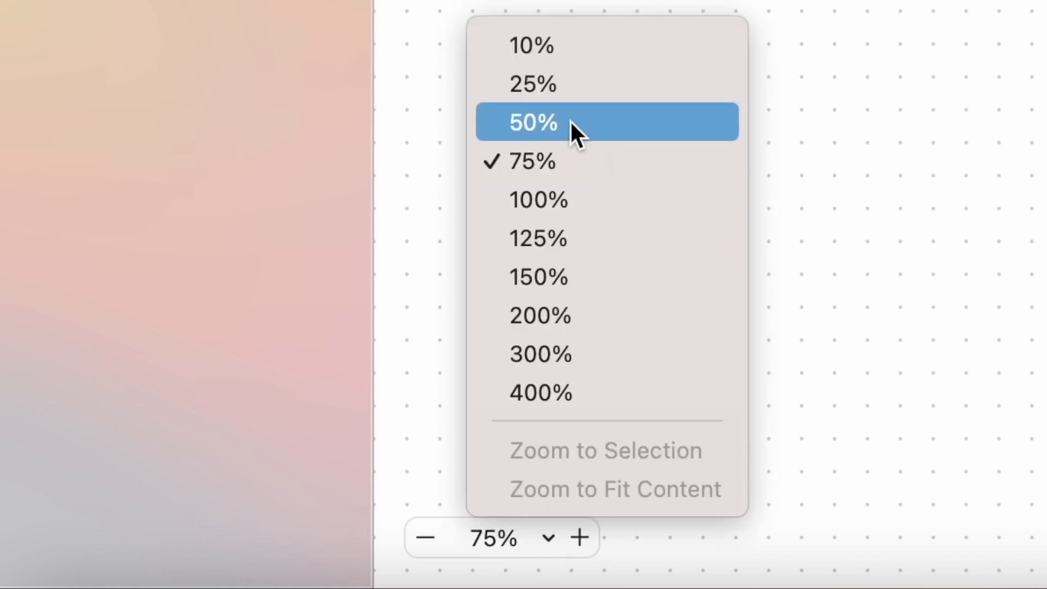
{"action": "left_click", "coordinate": [587, 200]}
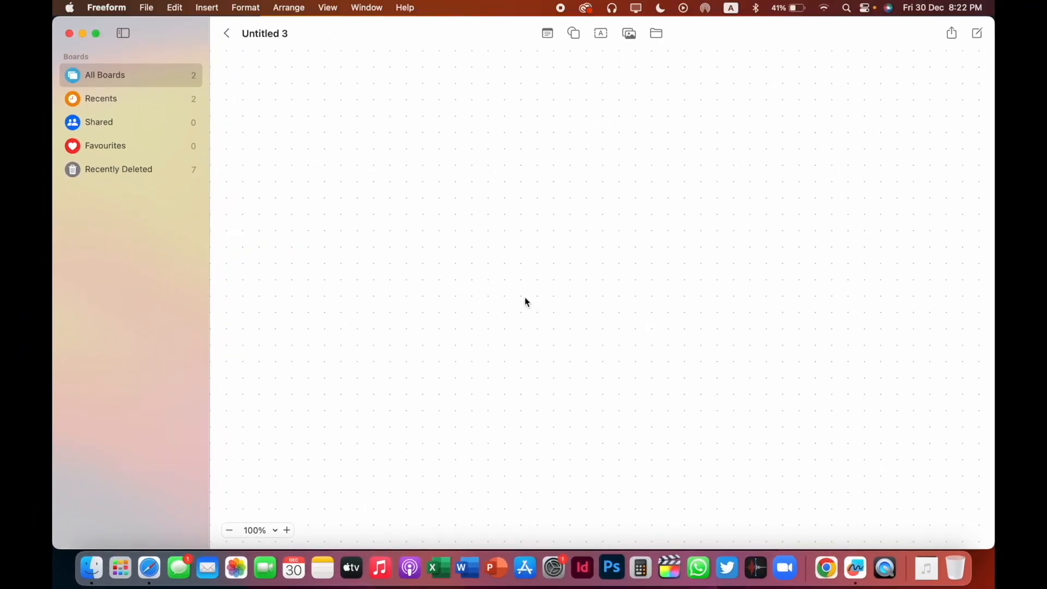
{"action": "scroll", "coordinate": [526, 299], "scroll_direction": "up", "scroll_amount": 5}
{"action": "scroll", "coordinate": [522, 304], "scroll_direction": "down", "scroll_amount": 3}
{"action": "scroll", "coordinate": [522, 300], "scroll_direction": "down", "scroll_amount": 3}
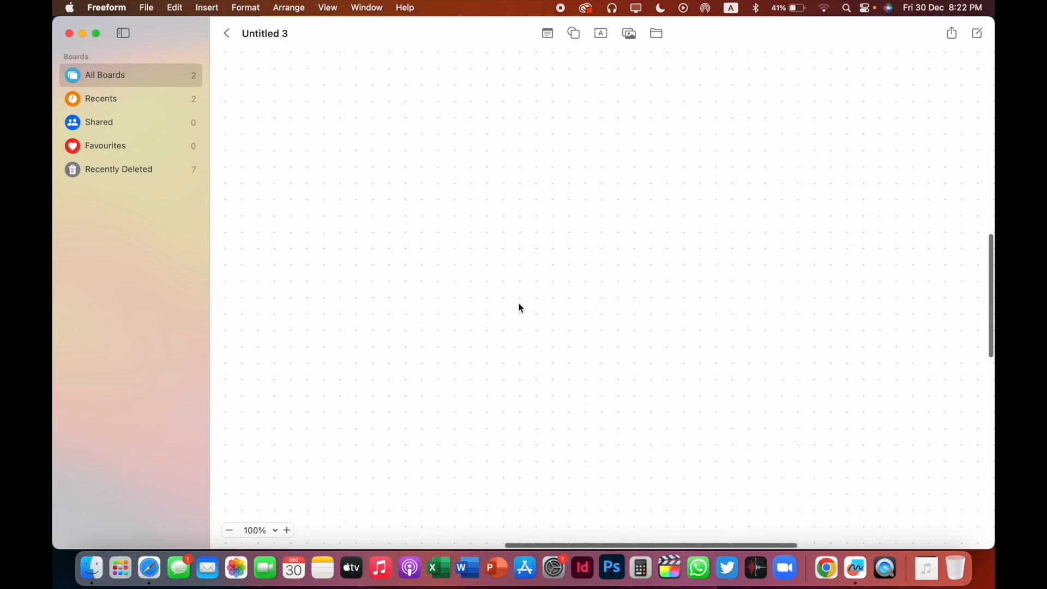
{"action": "scroll", "coordinate": [517, 306], "scroll_direction": "up", "scroll_amount": 3}
{"action": "scroll", "coordinate": [517, 306], "scroll_direction": "left", "scroll_amount": 1}
{"action": "scroll", "coordinate": [517, 306], "scroll_direction": "right", "scroll_amount": 1}
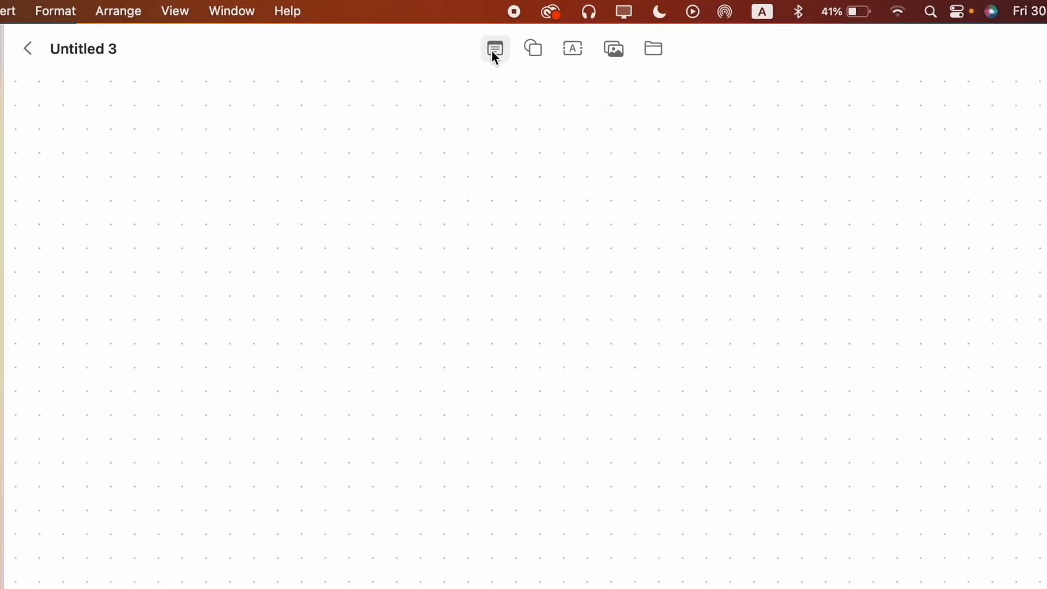
Step: Add a sticky note and move it to the upper-left area of the board
{"action": "left_click", "coordinate": [494, 55]}
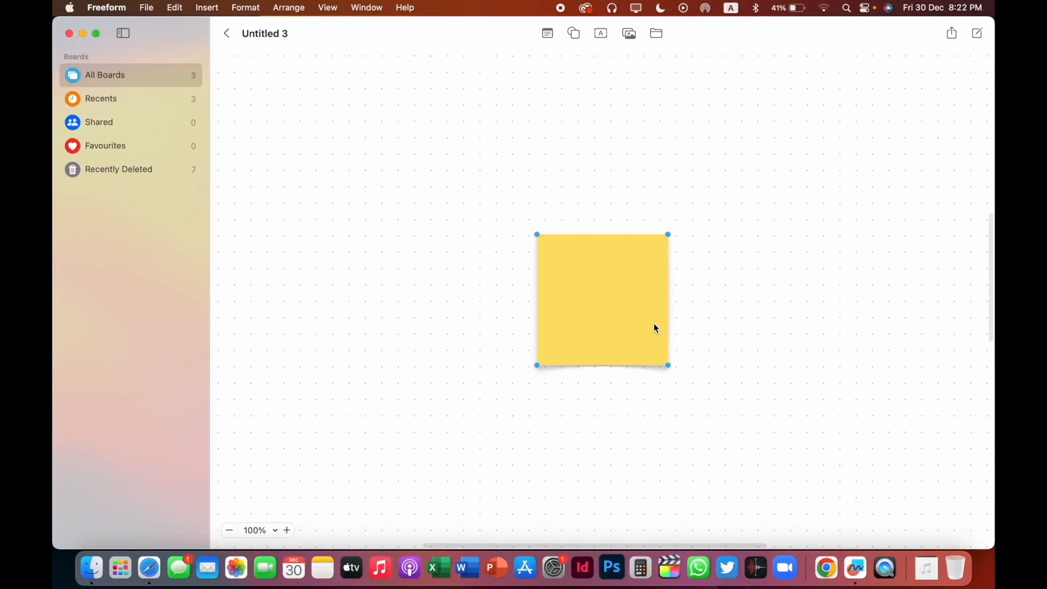
{"action": "left_click_drag", "start_coordinate": [600, 402], "coordinate": [378, 238]}
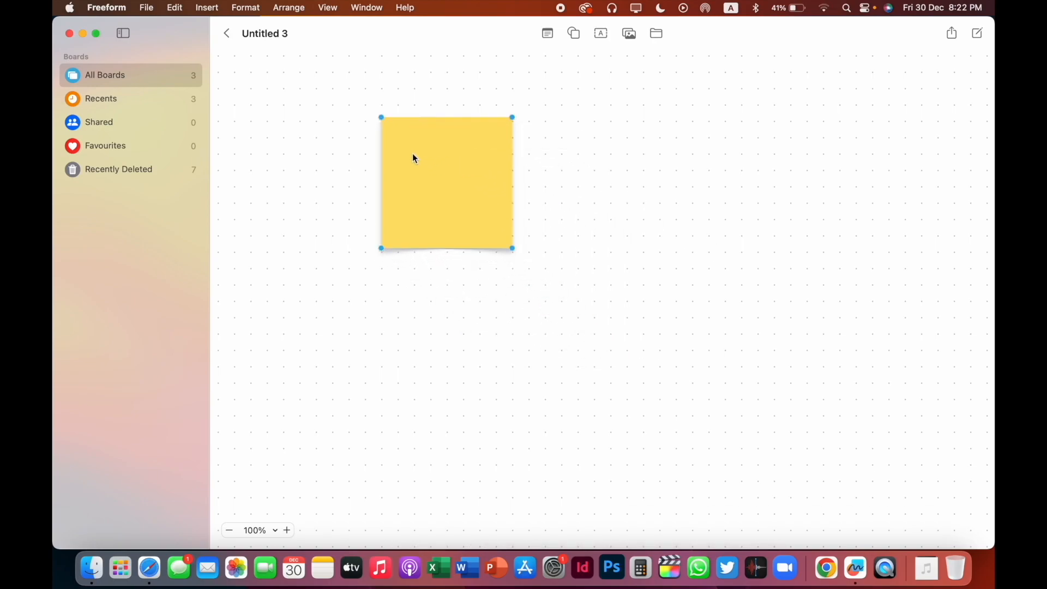
{"action": "left_click_drag", "start_coordinate": [441, 170], "coordinate": [353, 151]}
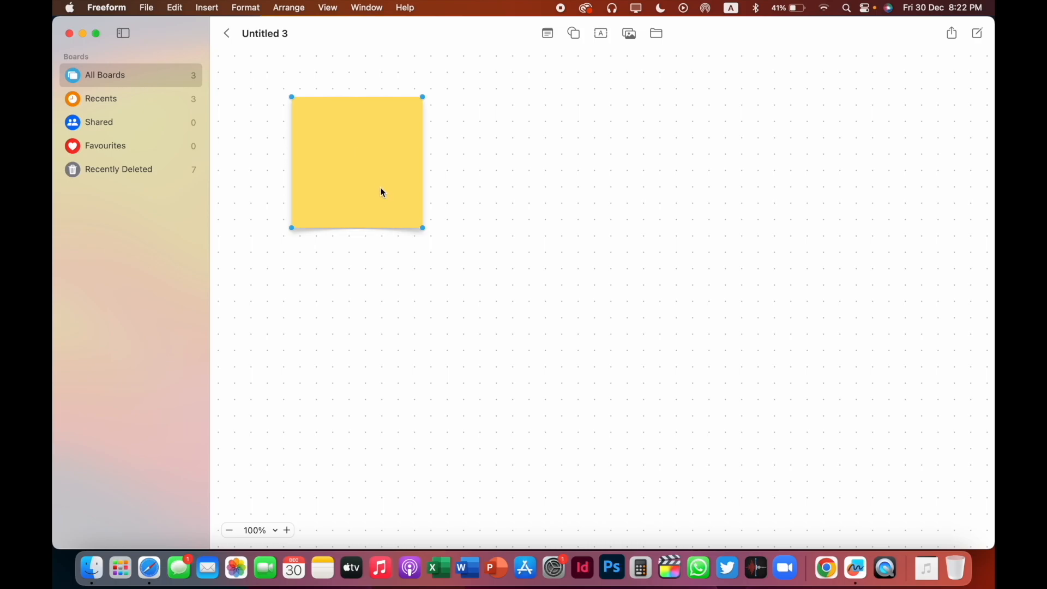
Step: Enter "Hello" and "World" on two separate lines in the sticky note
{"action": "left_click", "coordinate": [355, 162]}
{"action": "left_click", "coordinate": [356, 164]}
{"action": "type", "text": "Hello"}
{"action": "key", "text": "Return"}
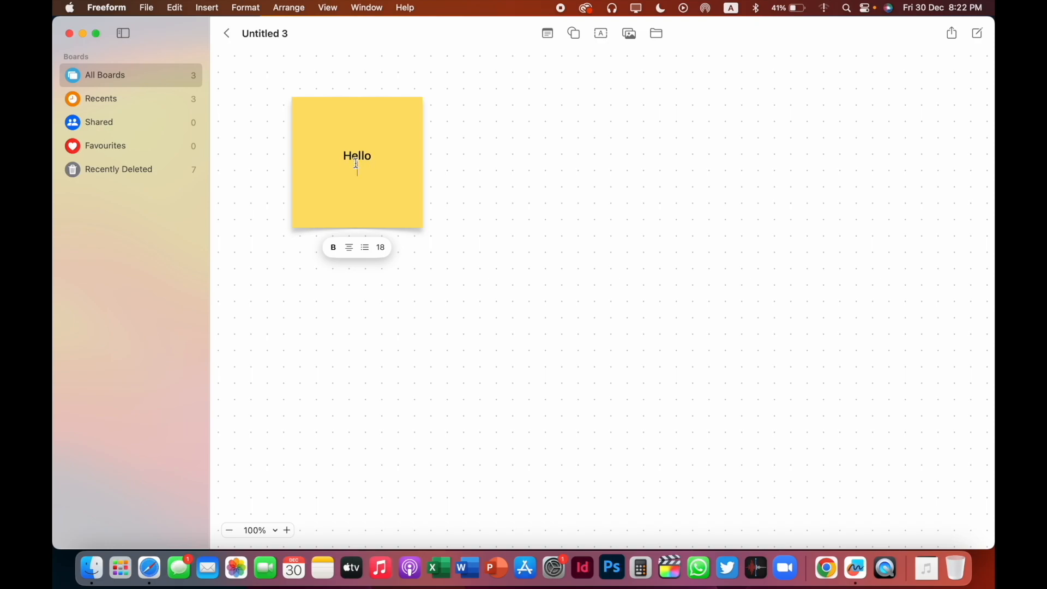
{"action": "type", "text": "World"}
Step: Left-align both lines of the sticky note's text and format them as a dash list
{"action": "left_click_drag", "start_coordinate": [351, 156], "coordinate": [375, 177]}
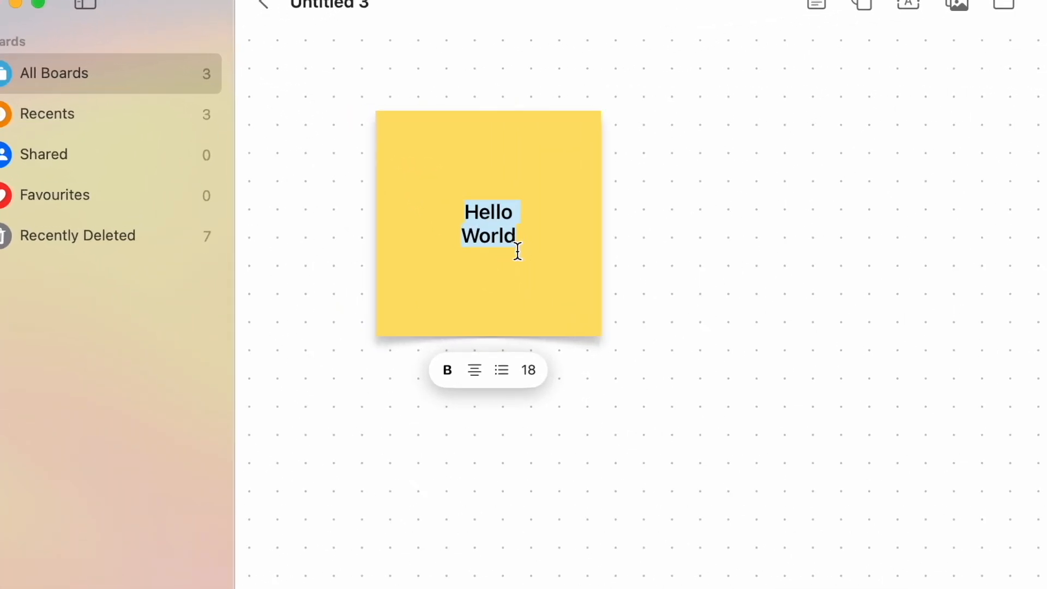
{"action": "left_click", "coordinate": [446, 366]}
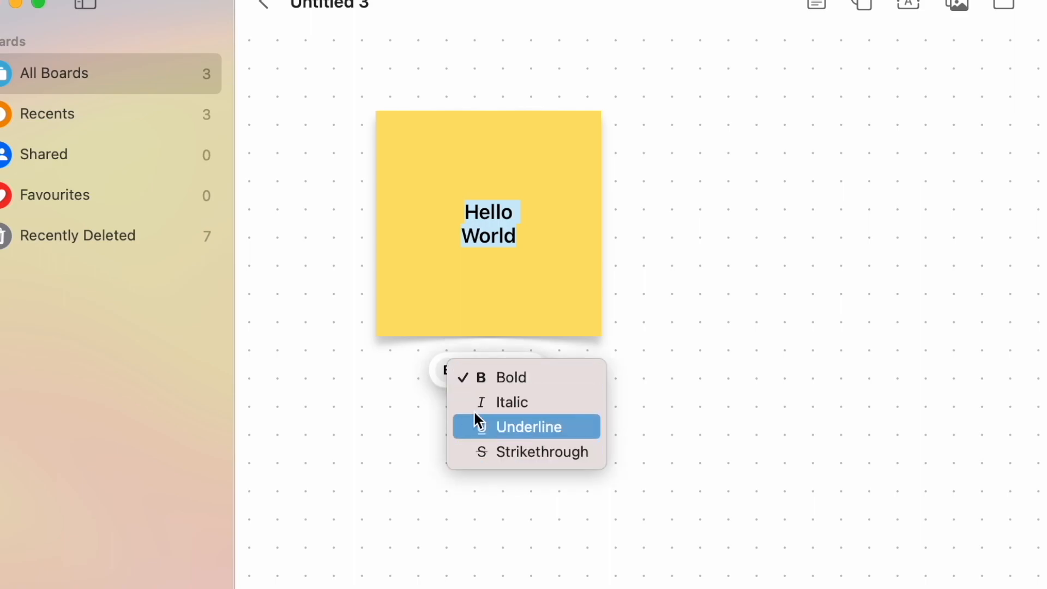
{"action": "left_click", "coordinate": [440, 379]}
{"action": "left_click", "coordinate": [475, 372]}
{"action": "left_click", "coordinate": [532, 388]}
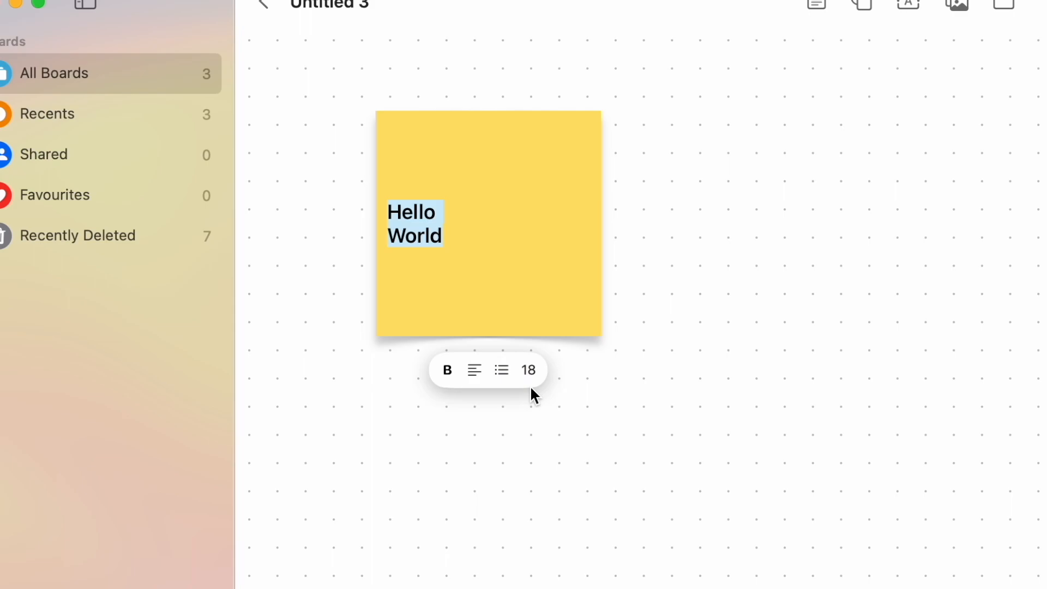
{"action": "left_click", "coordinate": [498, 371]}
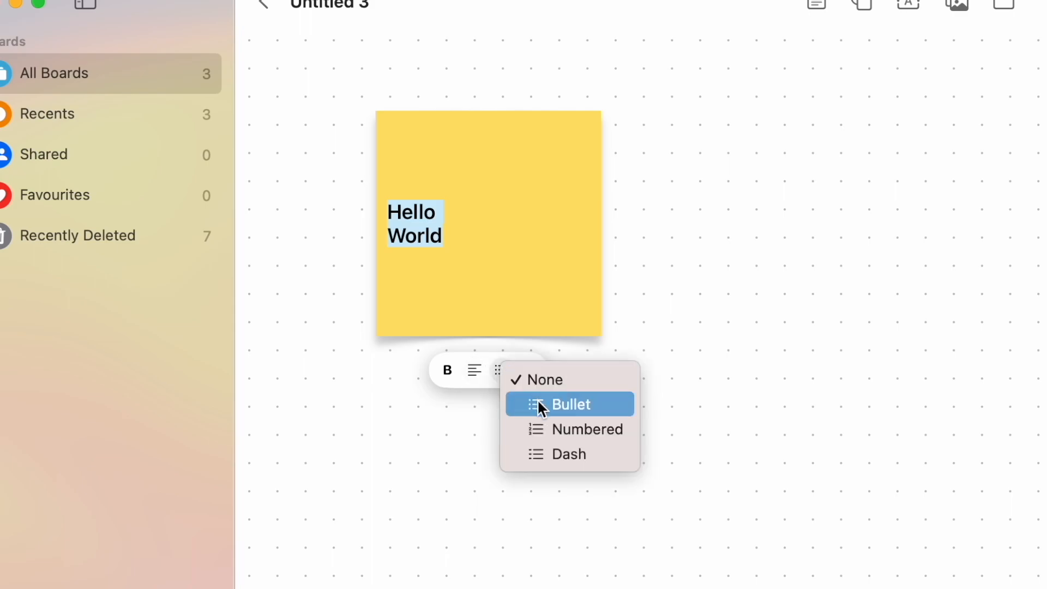
{"action": "left_click", "coordinate": [554, 451]}
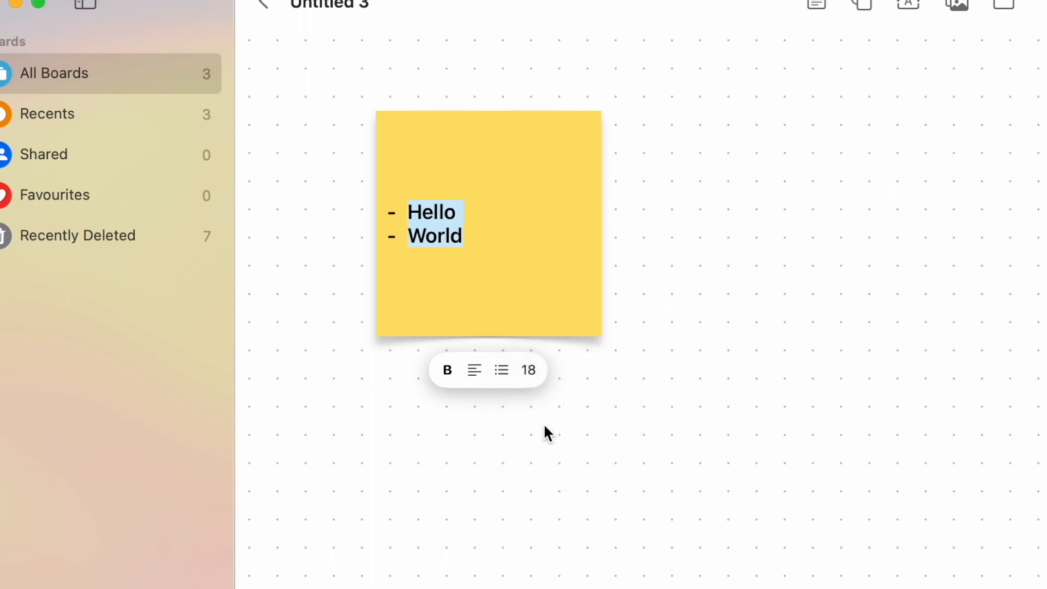
Step: Try font size 14 on the sticky note's text, and set it to 36
{"action": "left_click", "coordinate": [527, 373]}
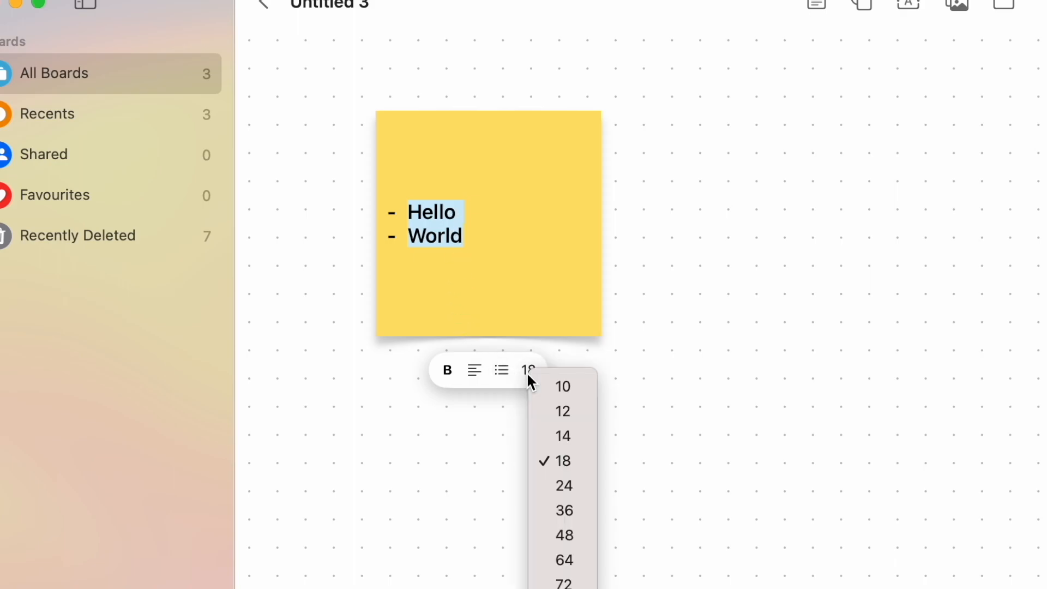
{"action": "left_click", "coordinate": [564, 431]}
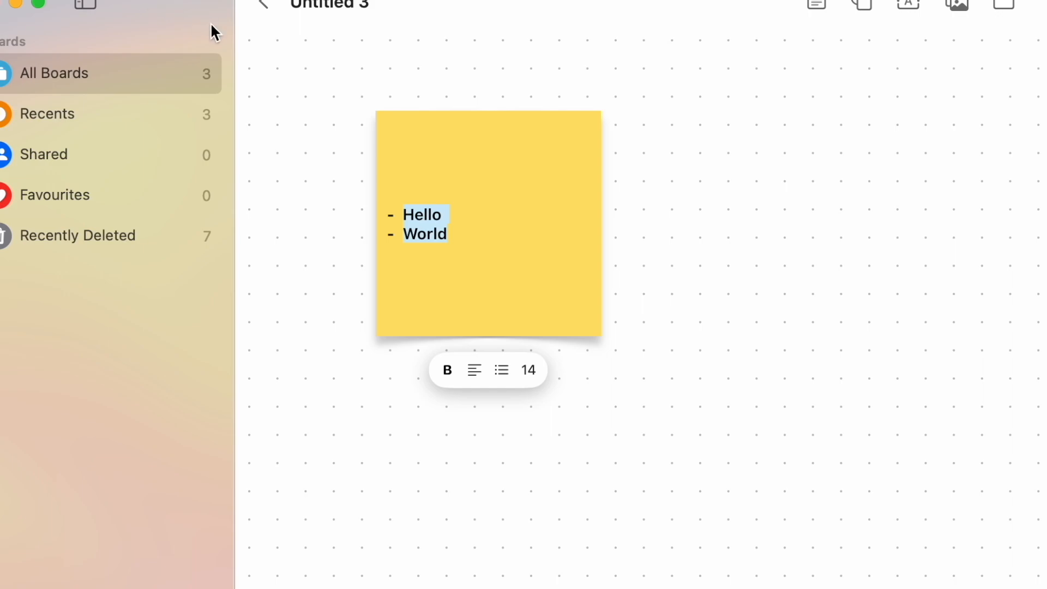
{"action": "left_click", "coordinate": [528, 371]}
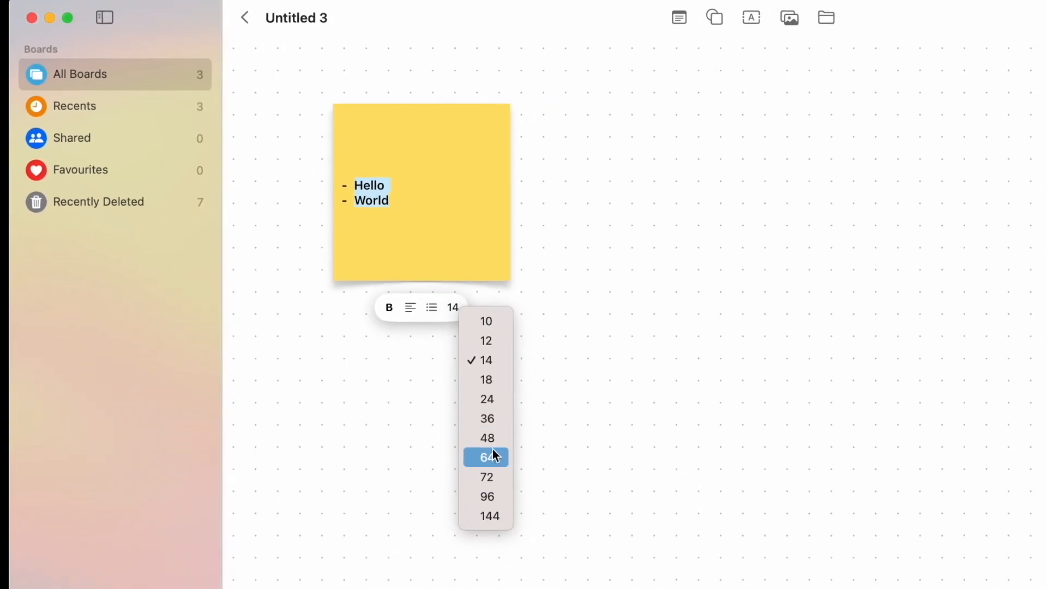
{"action": "left_click", "coordinate": [511, 444]}
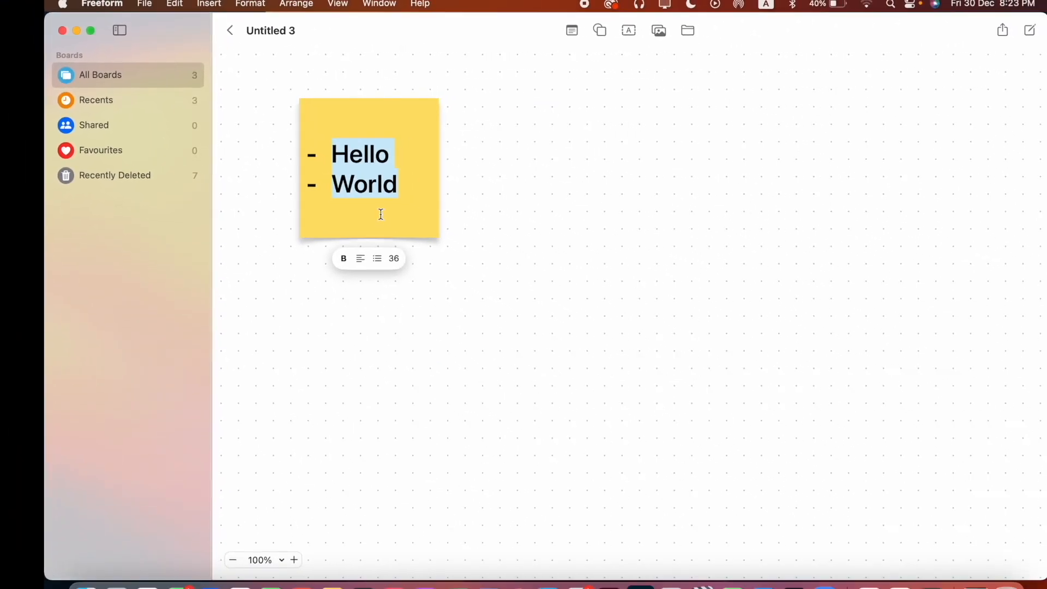
{"action": "left_click", "coordinate": [427, 200]}
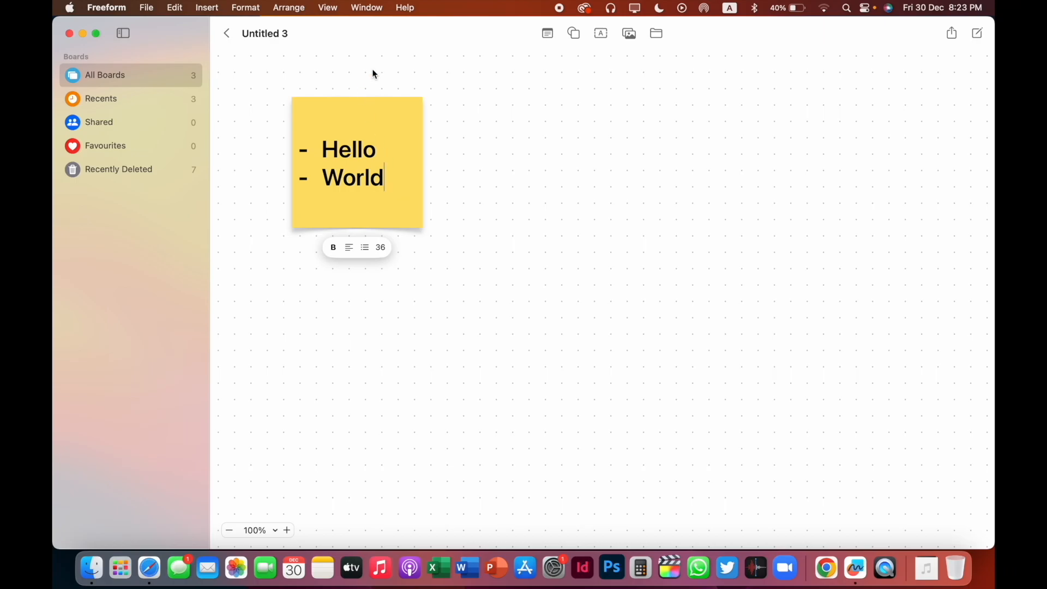
{"action": "left_click", "coordinate": [375, 73]}
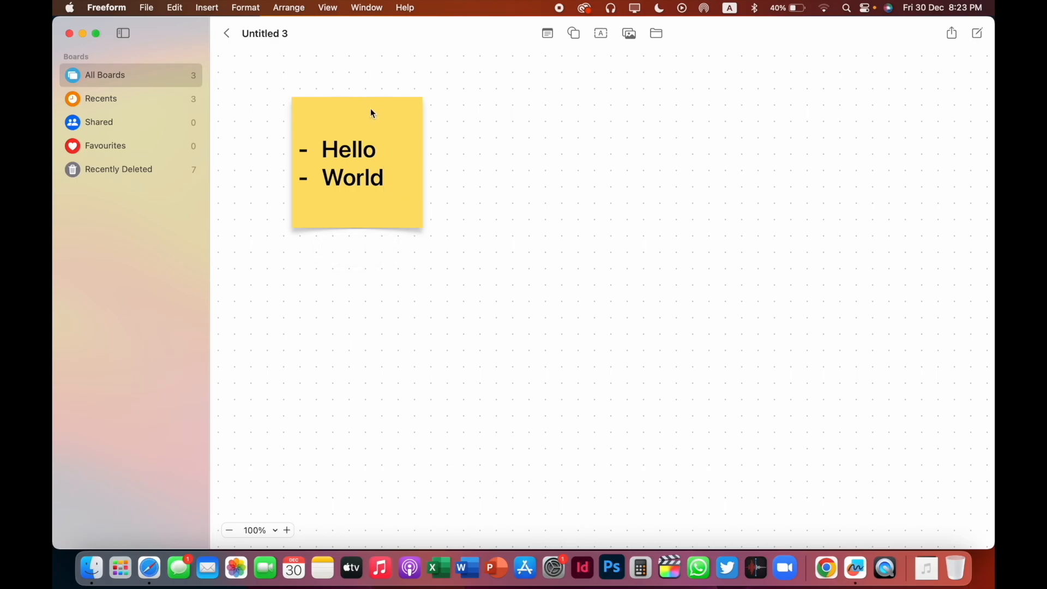
Step: Change the sticky note's colour to green
{"action": "left_click", "coordinate": [363, 129]}
{"action": "left_click", "coordinate": [365, 248]}
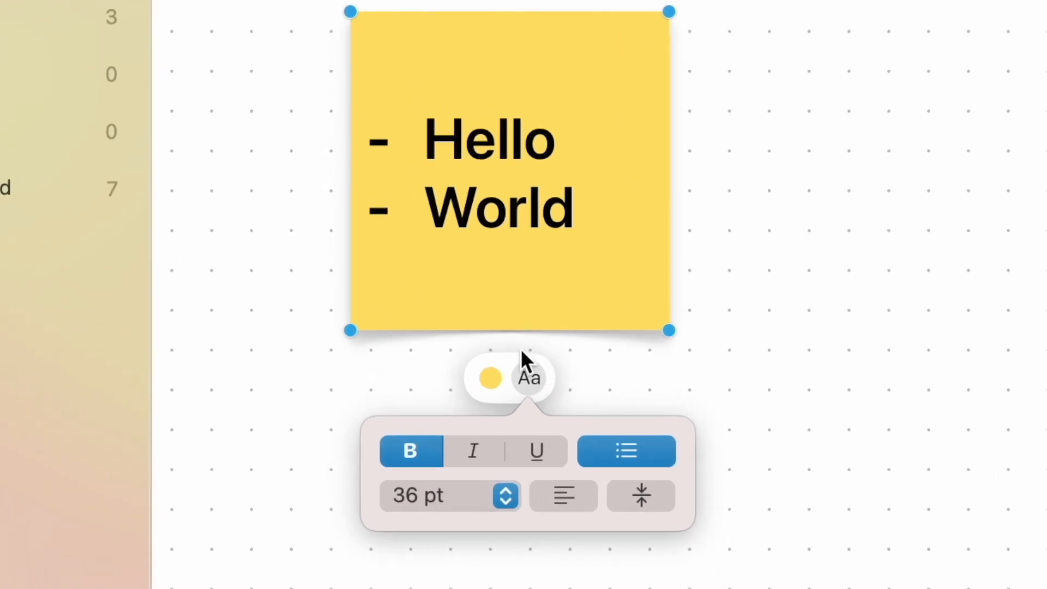
{"action": "left_click", "coordinate": [492, 375]}
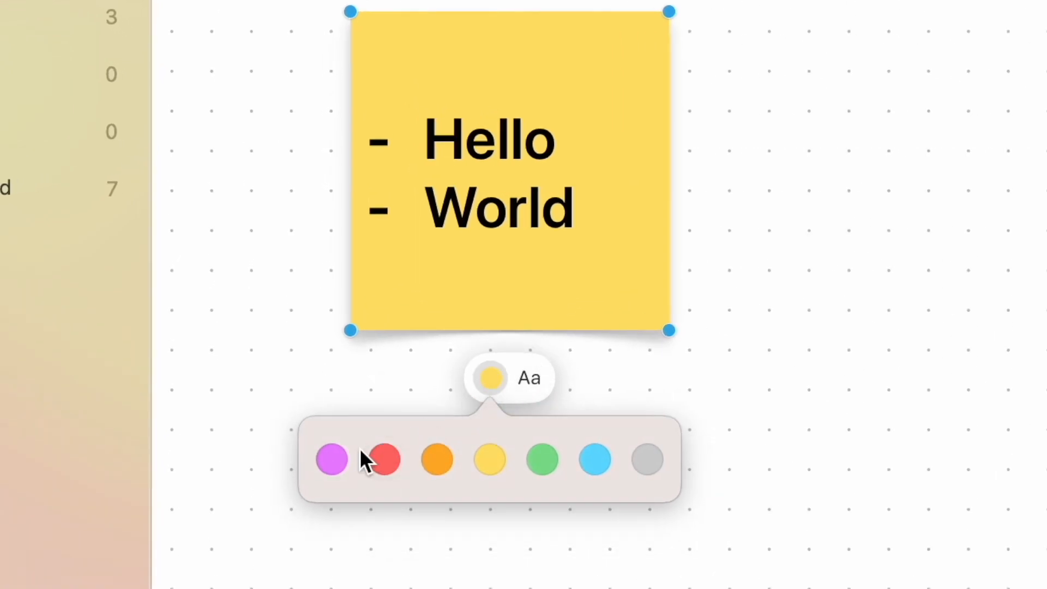
{"action": "left_click", "coordinate": [542, 458]}
{"action": "left_click", "coordinate": [709, 356]}
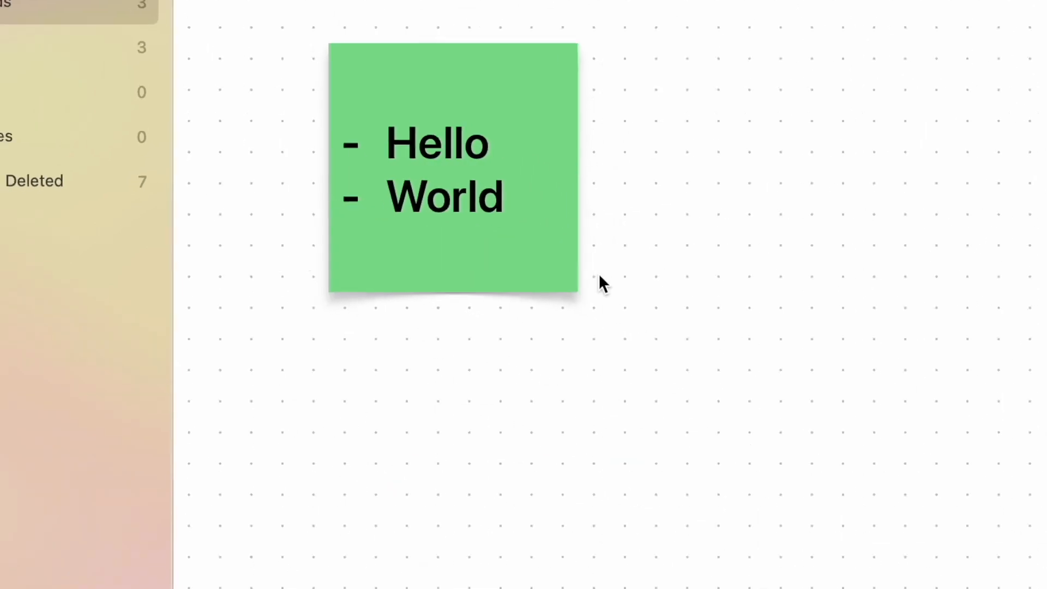
Step: Enlarge the green sticky note, move it down the board, and shrink it to slightly below its original size
{"action": "left_click", "coordinate": [635, 111]}
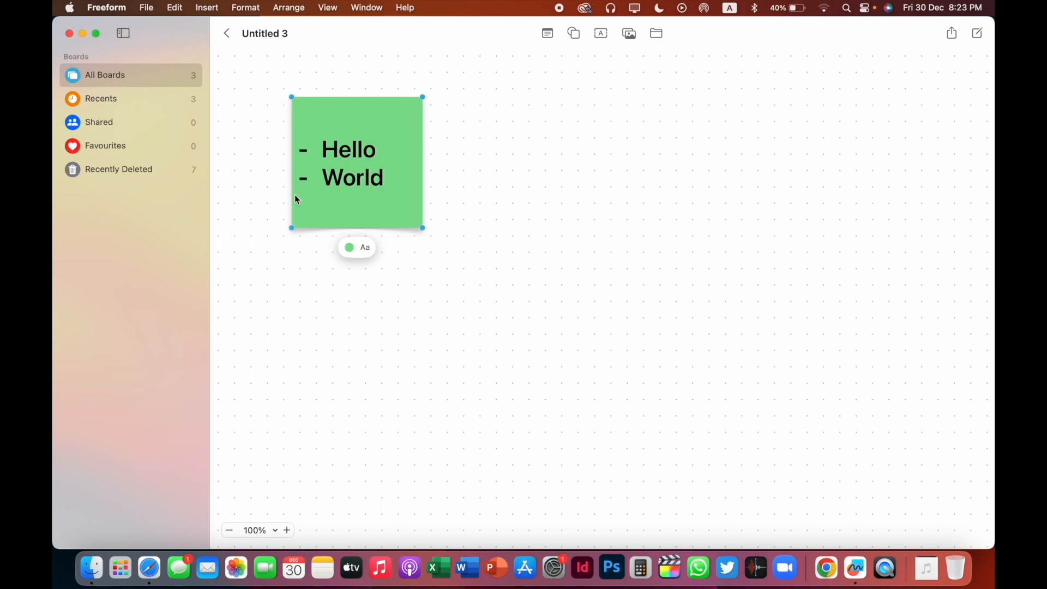
{"action": "left_click_drag", "start_coordinate": [424, 228], "coordinate": [460, 293]}
{"action": "left_click_drag", "start_coordinate": [417, 177], "coordinate": [456, 271]}
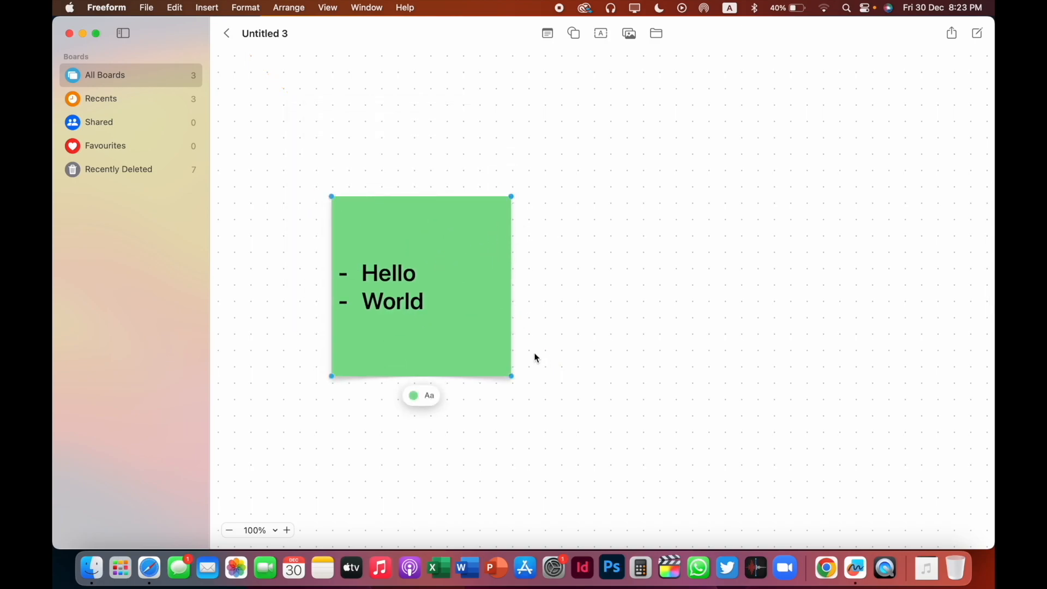
{"action": "left_click_drag", "start_coordinate": [514, 387], "coordinate": [435, 336]}
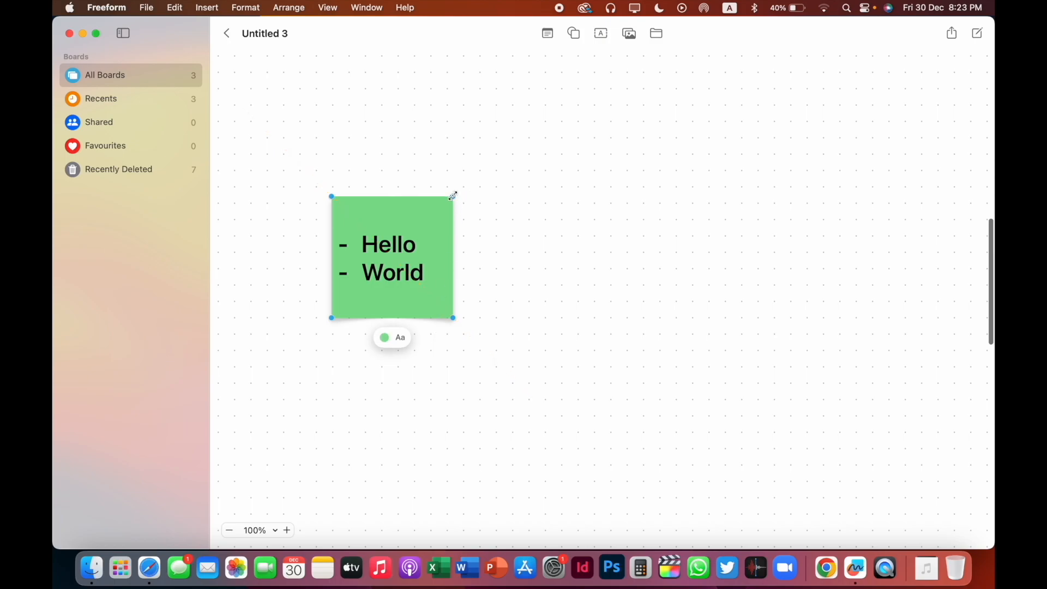
Step: Rotate the green sticky note counterclockwise and place it in the upper-left corner of the board
{"action": "left_click_drag", "start_coordinate": [453, 197], "coordinate": [345, 104]}
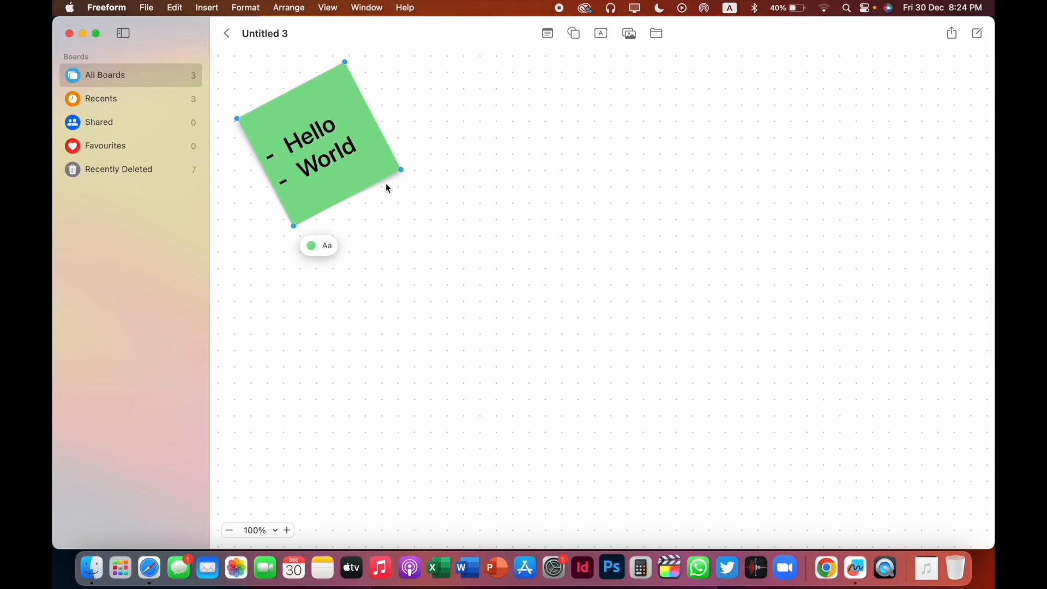
{"action": "left_click", "coordinate": [372, 241]}
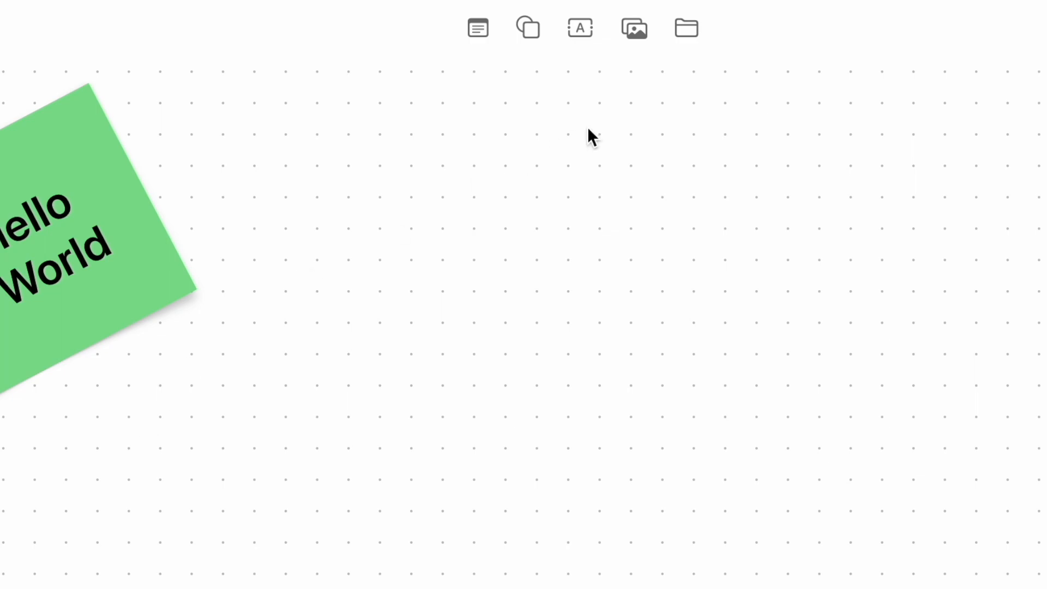
Step: Draw a closed, circle-like curved shape below the sticky note with the Pen tool, using two points
{"action": "left_click", "coordinate": [534, 38]}
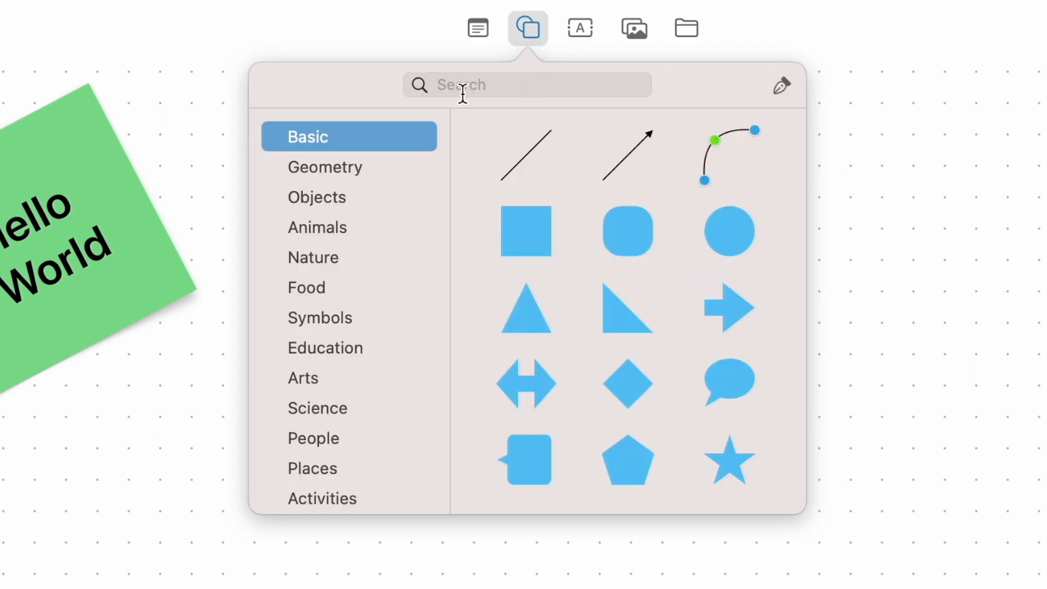
{"action": "left_click", "coordinate": [778, 93]}
{"action": "left_click", "coordinate": [402, 342]}
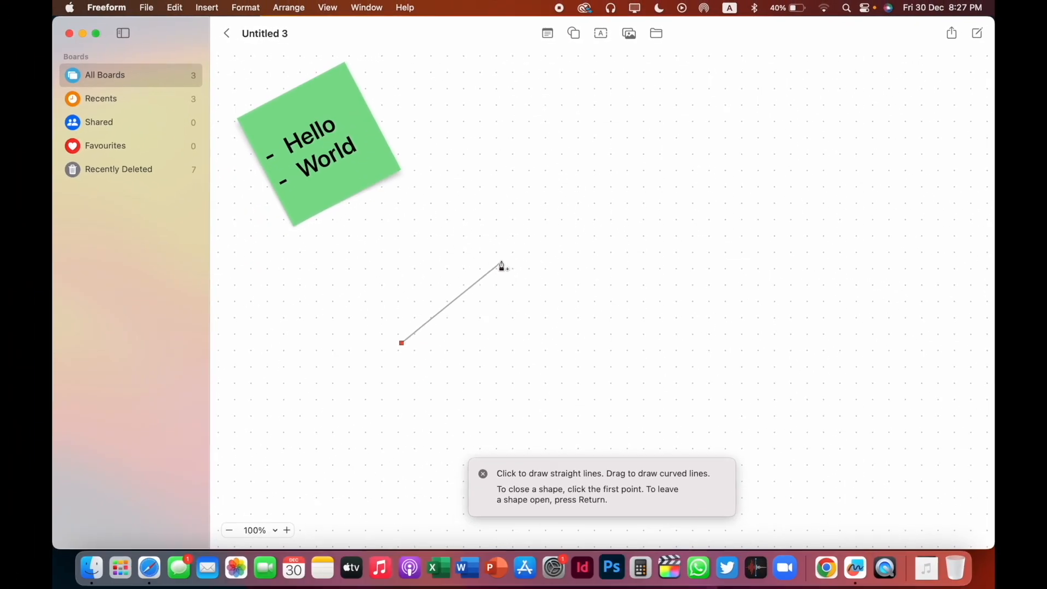
{"action": "left_click_drag", "start_coordinate": [502, 264], "coordinate": [617, 321]}
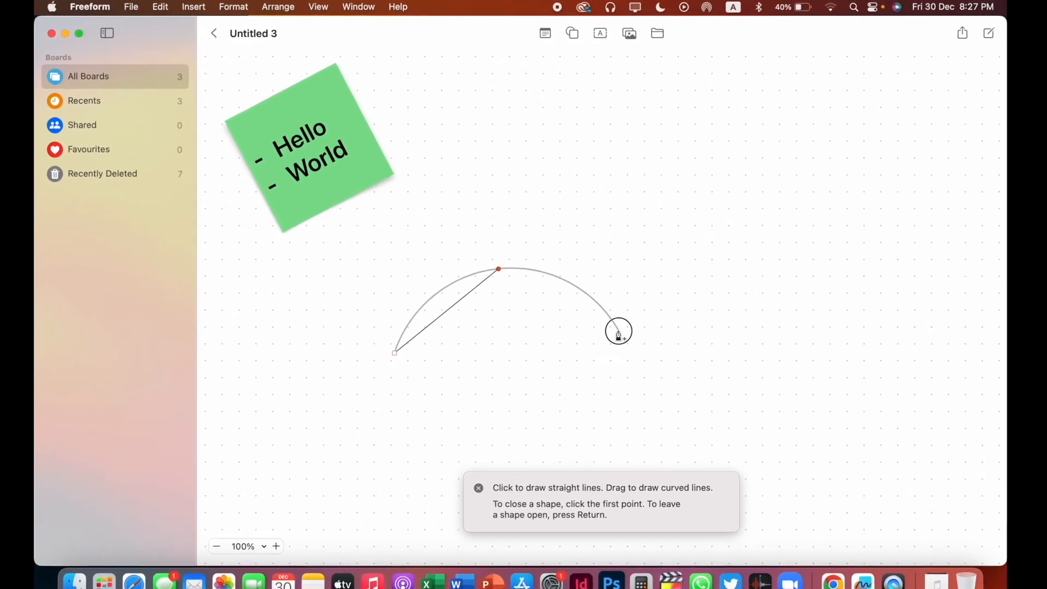
{"action": "left_click", "coordinate": [403, 343]}
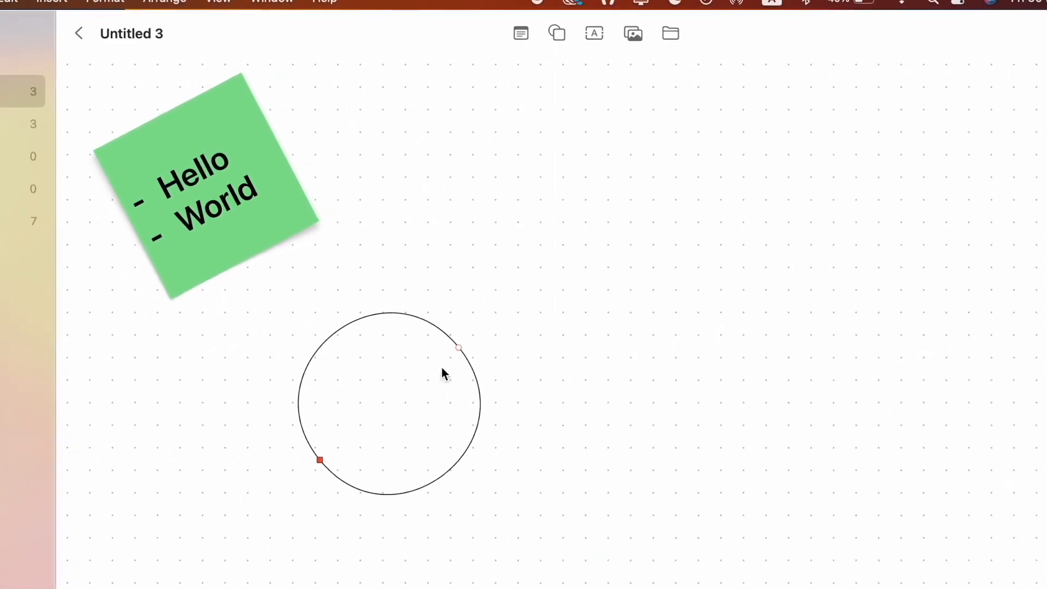
Step: Browse the shape library's categories, including Geometry, Science, Objects, Transport and Nature
{"action": "left_click", "coordinate": [560, 33]}
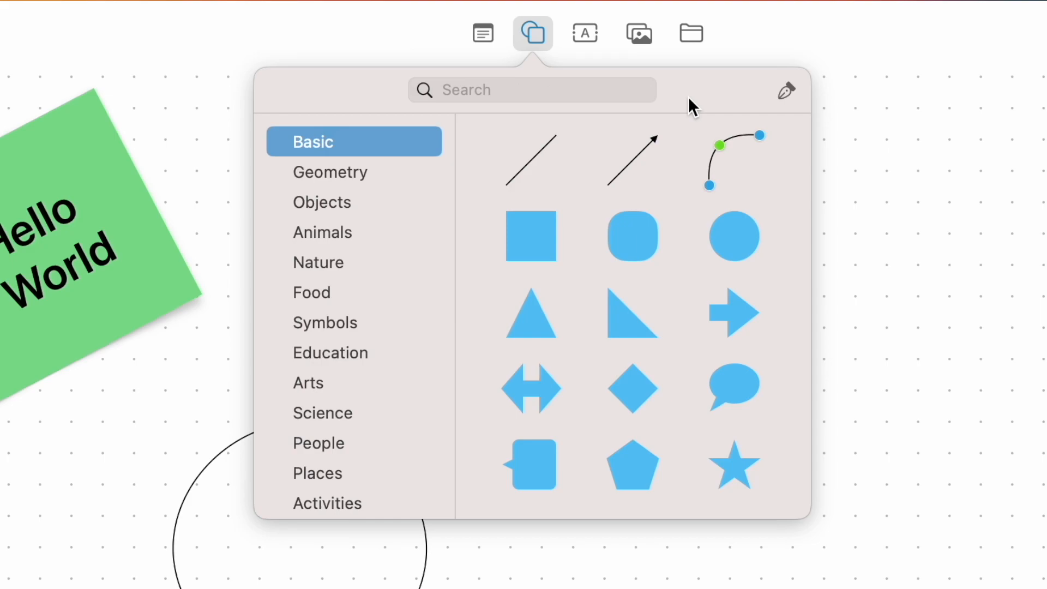
{"action": "left_click", "coordinate": [439, 174]}
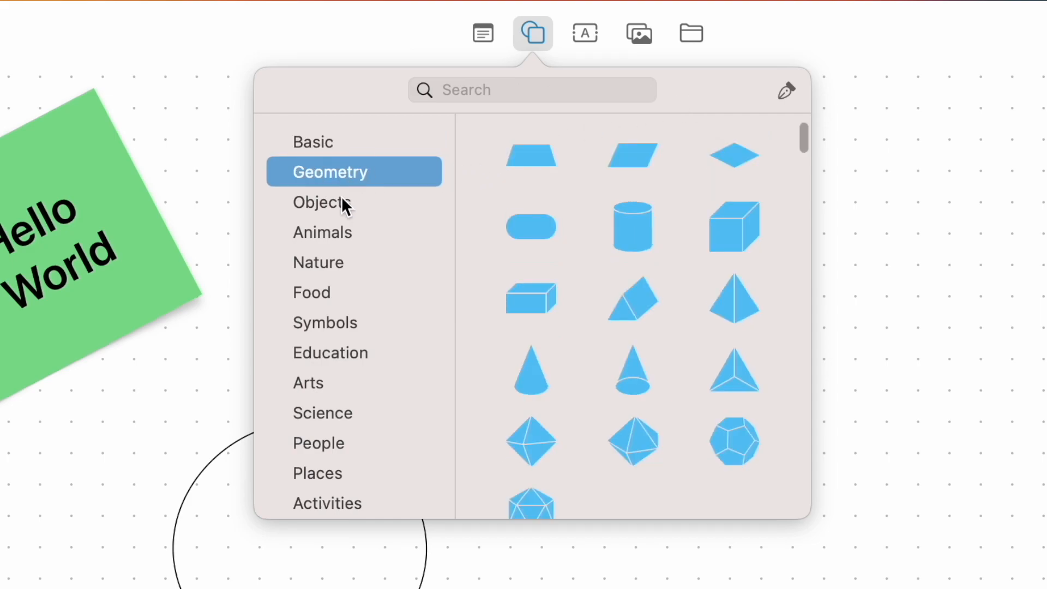
{"action": "scroll", "coordinate": [346, 327], "scroll_direction": "down", "scroll_amount": 3}
{"action": "left_click", "coordinate": [362, 327]}
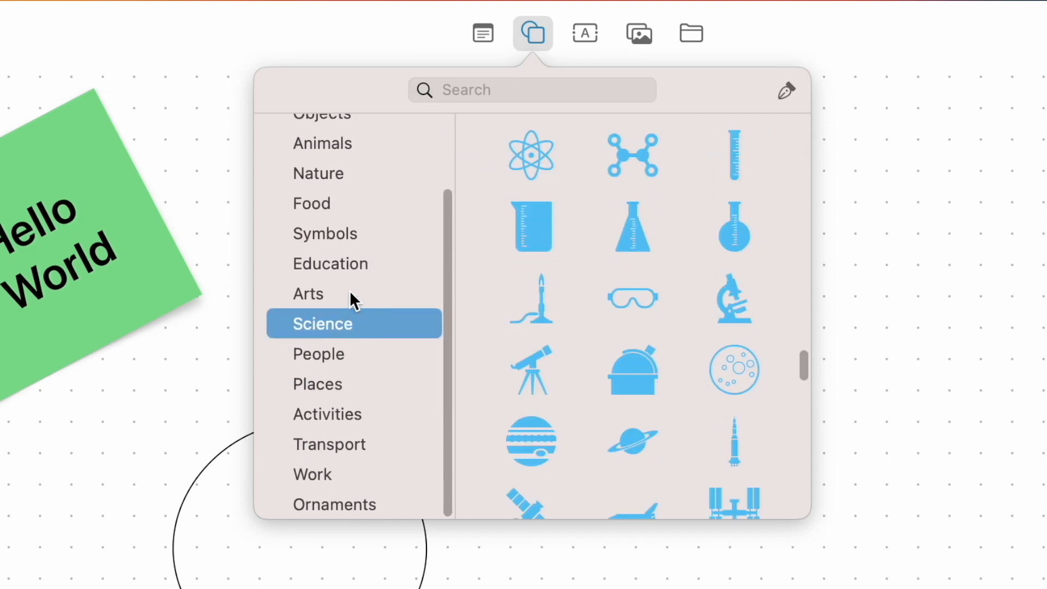
{"action": "left_click", "coordinate": [351, 263]}
{"action": "scroll", "coordinate": [350, 254], "scroll_direction": "up", "scroll_amount": 3}
{"action": "left_click", "coordinate": [341, 202]}
{"action": "scroll", "coordinate": [342, 207], "scroll_direction": "down", "scroll_amount": 3}
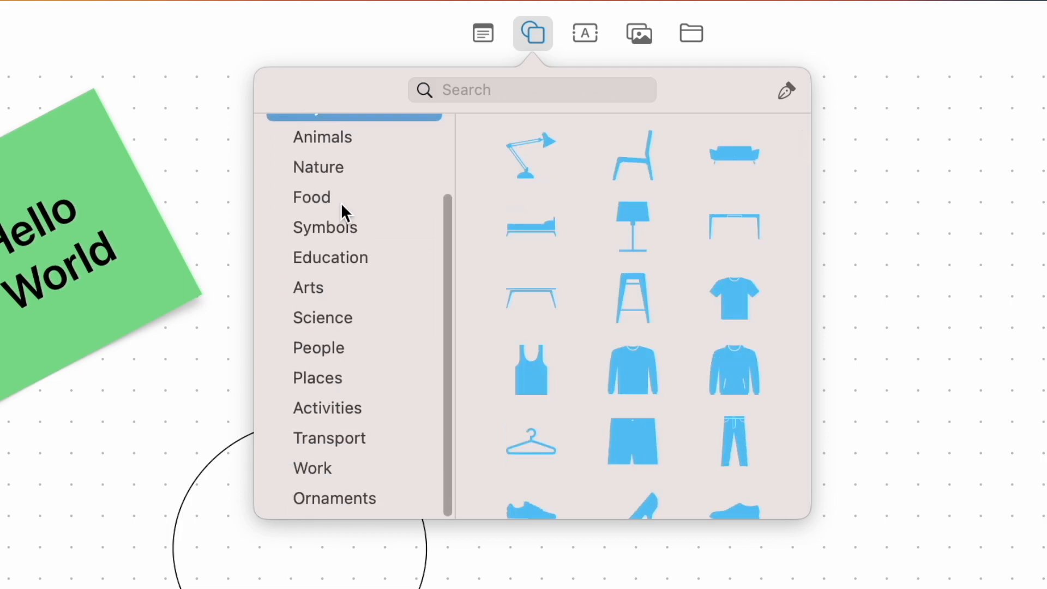
{"action": "left_click", "coordinate": [361, 355]}
{"action": "left_click", "coordinate": [360, 437]}
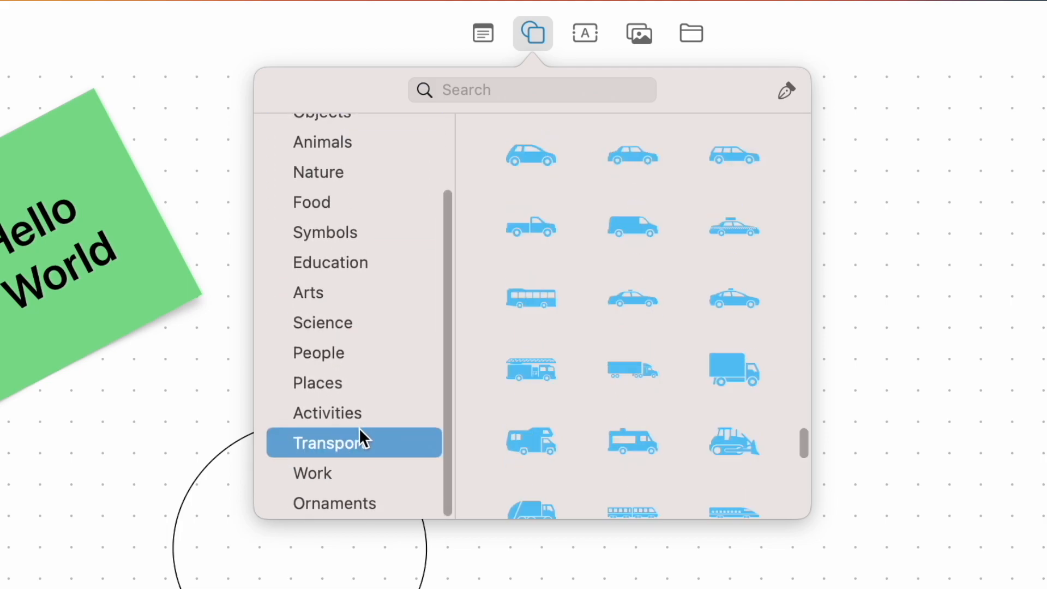
{"action": "scroll", "coordinate": [360, 431], "scroll_direction": "up", "scroll_amount": 3}
{"action": "left_click", "coordinate": [357, 262]}
{"action": "scroll", "coordinate": [356, 258], "scroll_direction": "up", "scroll_amount": 1}
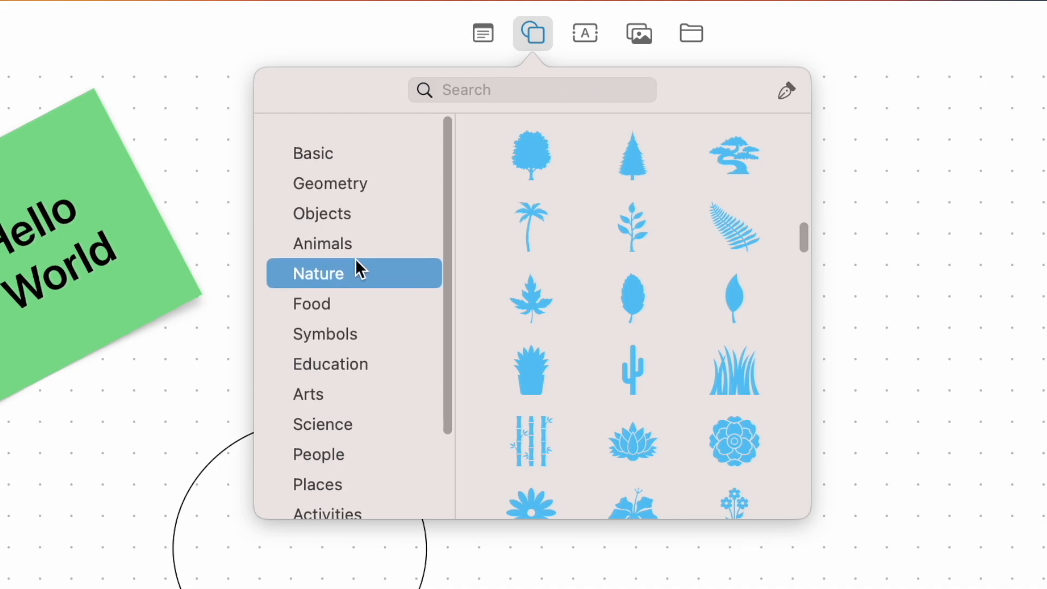
Step: Insert a square from the Basic shapes, move it up the board, and reshape it into a wide, short rectangle
{"action": "left_click", "coordinate": [364, 150]}
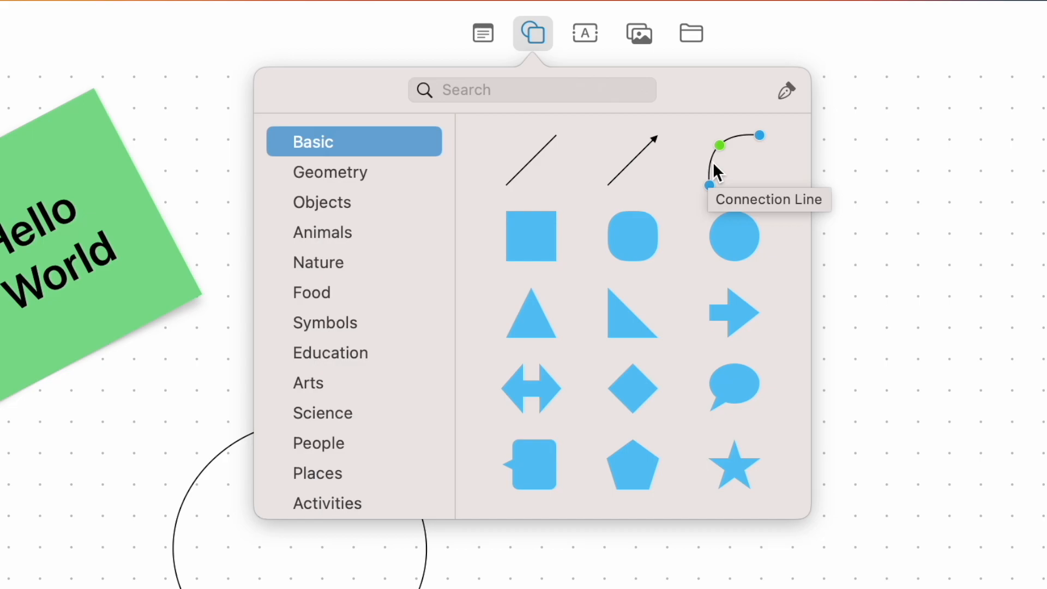
{"action": "scroll", "coordinate": [545, 352], "scroll_direction": "down", "scroll_amount": 3}
{"action": "scroll", "coordinate": [544, 352], "scroll_direction": "up", "scroll_amount": 3}
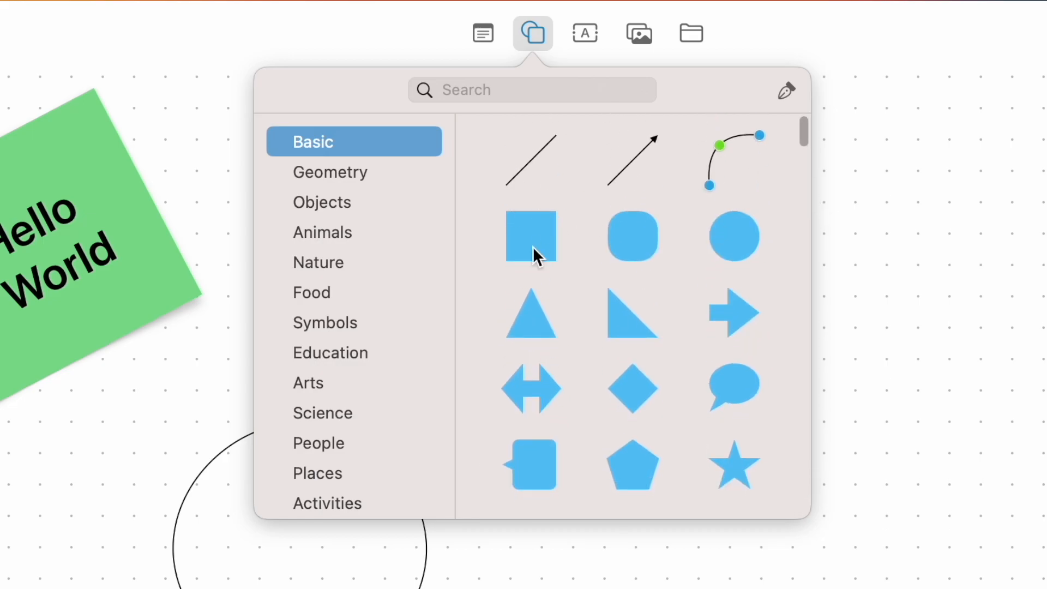
{"action": "left_click", "coordinate": [533, 240]}
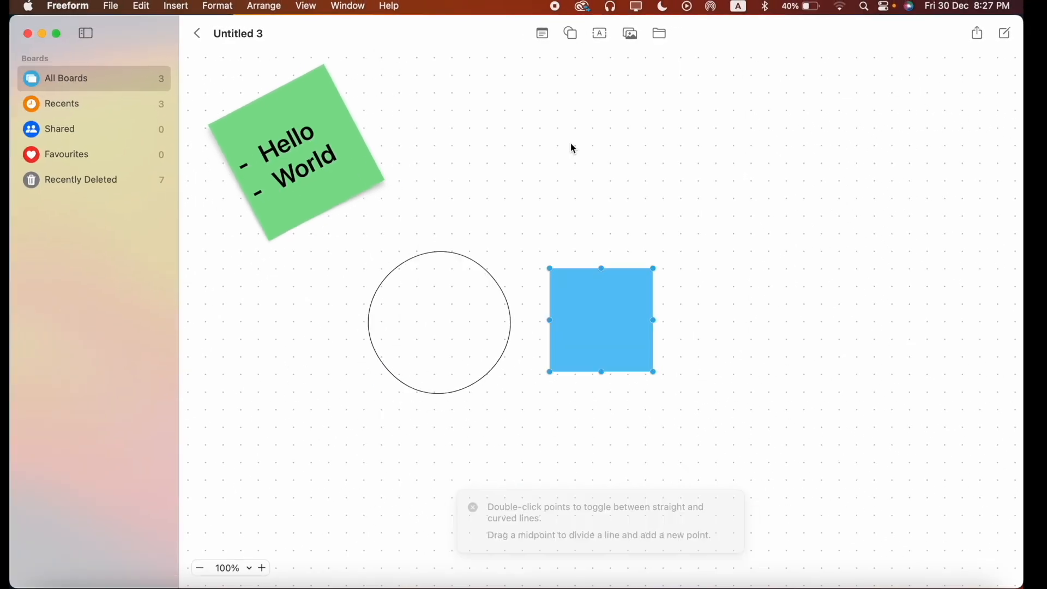
{"action": "left_click_drag", "start_coordinate": [603, 321], "coordinate": [599, 191]}
{"action": "left_click_drag", "start_coordinate": [650, 226], "coordinate": [684, 177]}
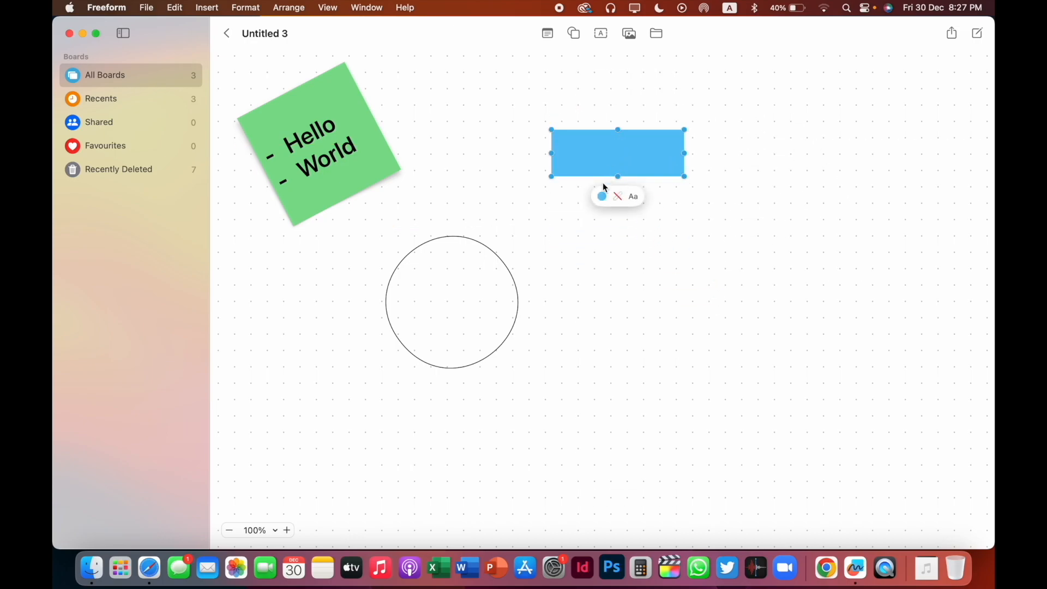
Step: Give the rectangle a custom deep blue fill from the colour spectrum at 67% opacity
{"action": "left_click", "coordinate": [602, 196]}
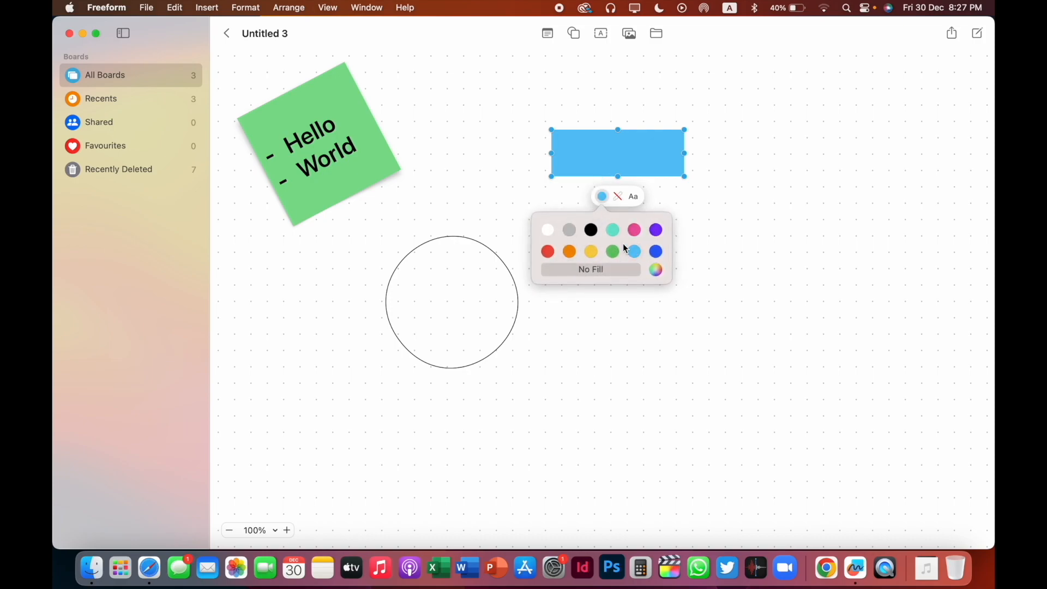
{"action": "left_click", "coordinate": [657, 271]}
{"action": "left_click_drag", "start_coordinate": [346, 492], "coordinate": [348, 493]}
{"action": "left_click_drag", "start_coordinate": [371, 378], "coordinate": [369, 418]}
{"action": "left_click", "coordinate": [349, 497]}
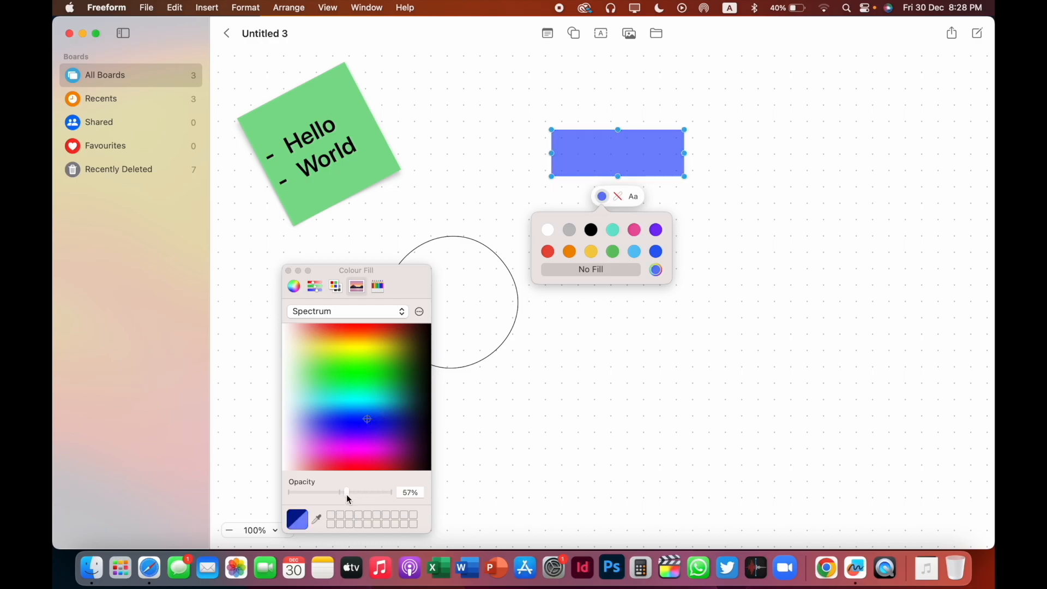
{"action": "left_click_drag", "start_coordinate": [355, 497], "coordinate": [359, 495]}
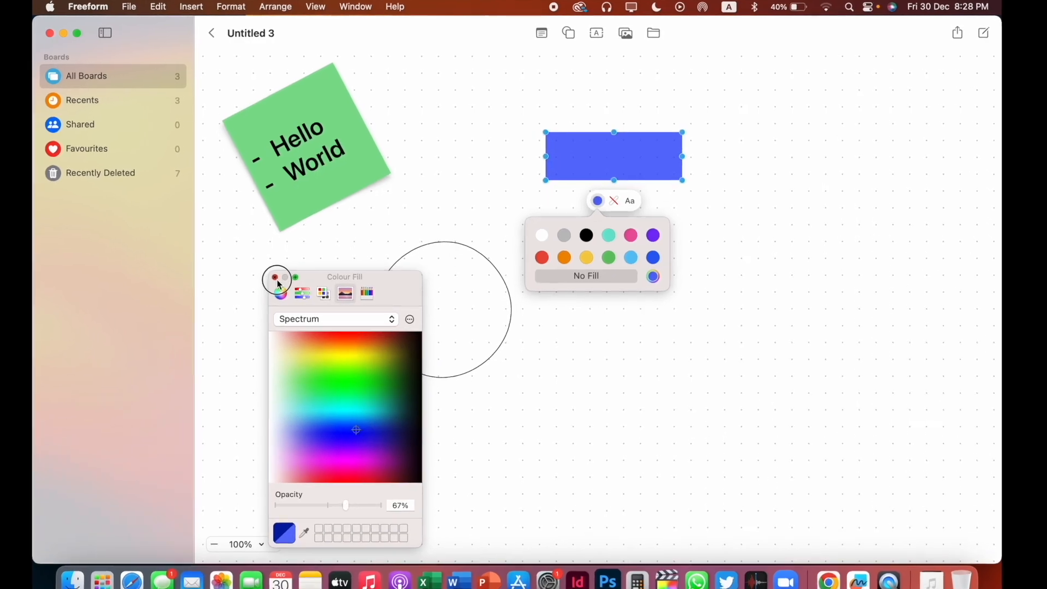
{"action": "left_click", "coordinate": [289, 271]}
{"action": "left_click", "coordinate": [659, 160]}
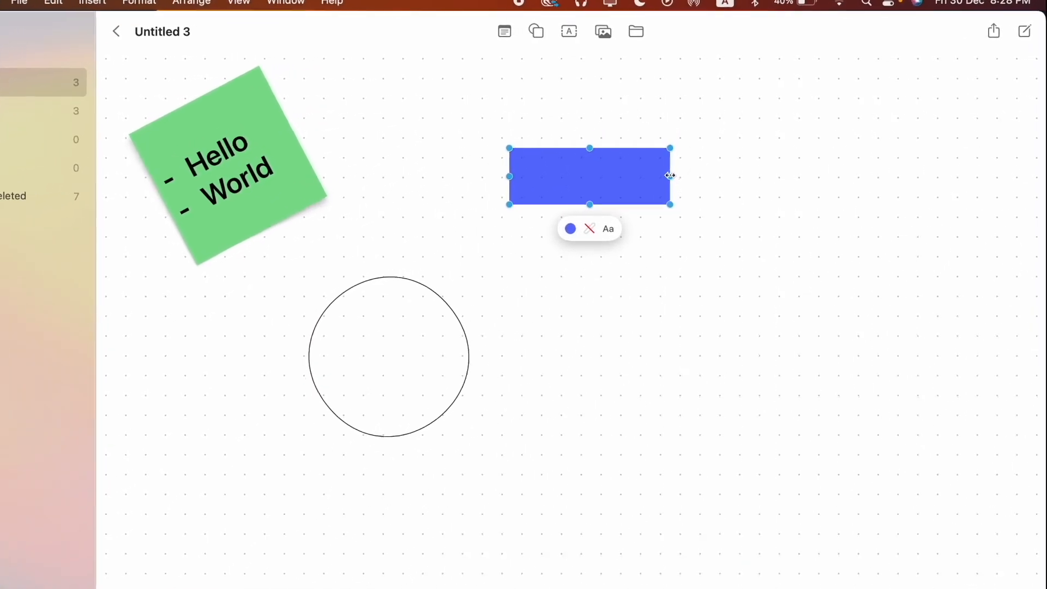
Step: Move the blue rectangle slightly down the board
{"action": "left_click", "coordinate": [563, 203]}
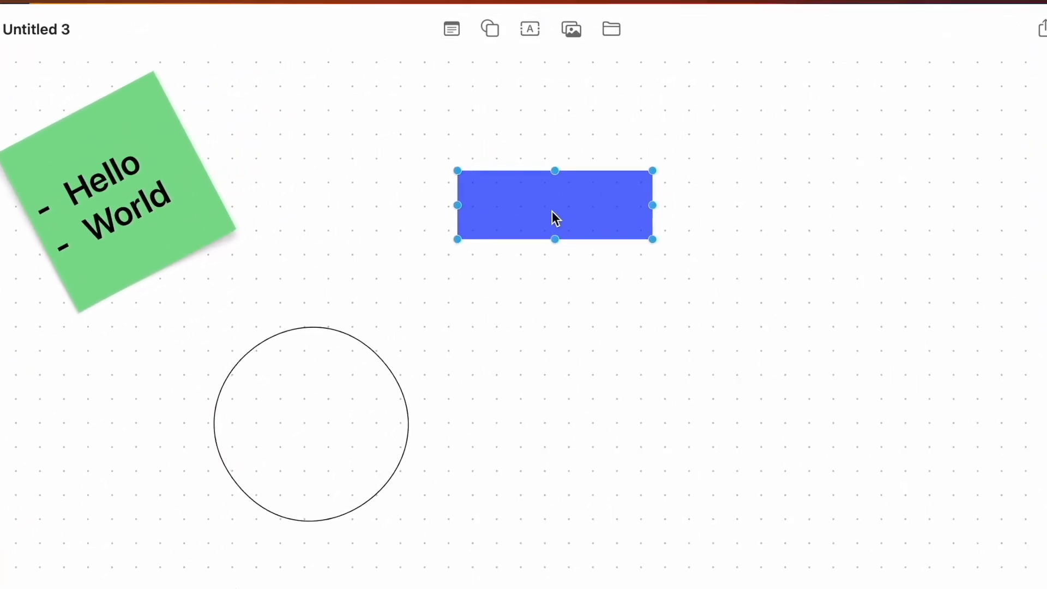
{"action": "left_click", "coordinate": [585, 283]}
{"action": "left_click_drag", "start_coordinate": [540, 197], "coordinate": [540, 198]}
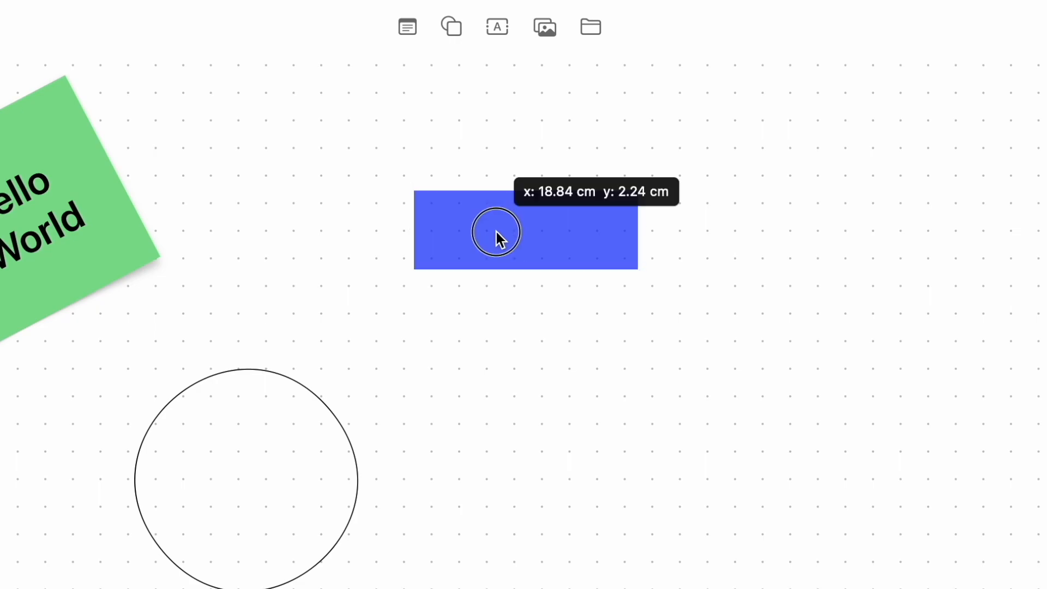
{"action": "left_click_drag", "start_coordinate": [496, 231], "coordinate": [496, 250]}
Step: Enter the text "Hello" in the blue rectangle and colour it white
{"action": "double_click", "coordinate": [514, 257]}
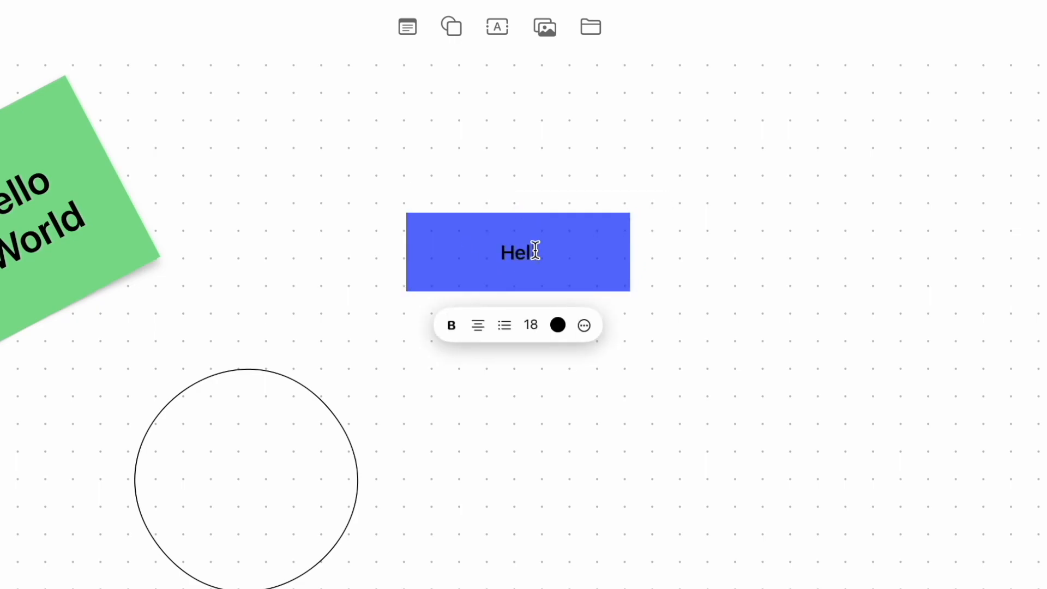
{"action": "double_click", "coordinate": [525, 252]}
{"action": "left_click", "coordinate": [557, 329]}
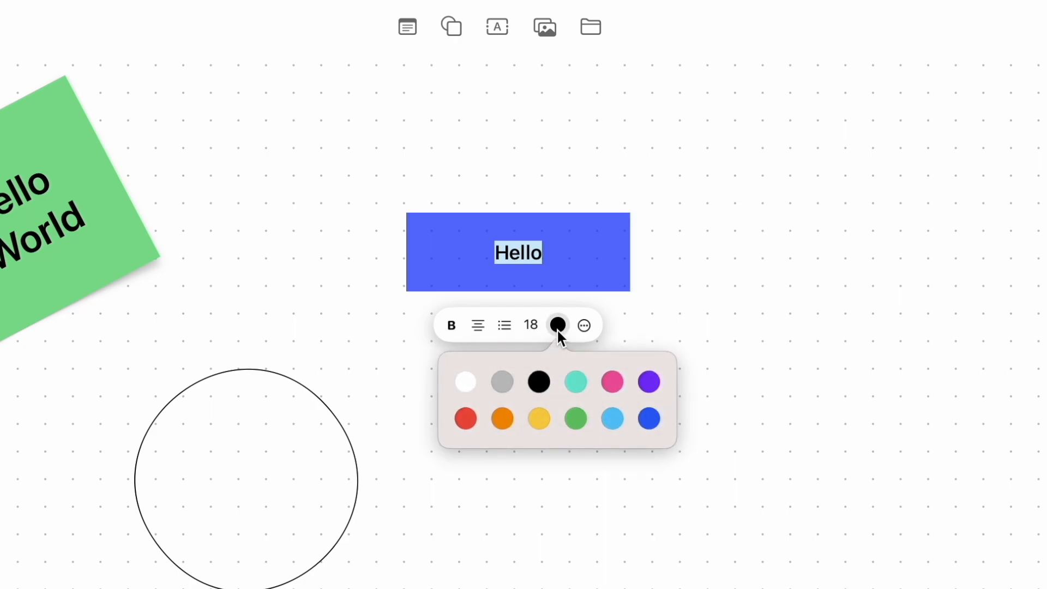
{"action": "left_click", "coordinate": [469, 382]}
Step: Open the font settings for the selected "Hello" text
{"action": "left_click", "coordinate": [584, 325]}
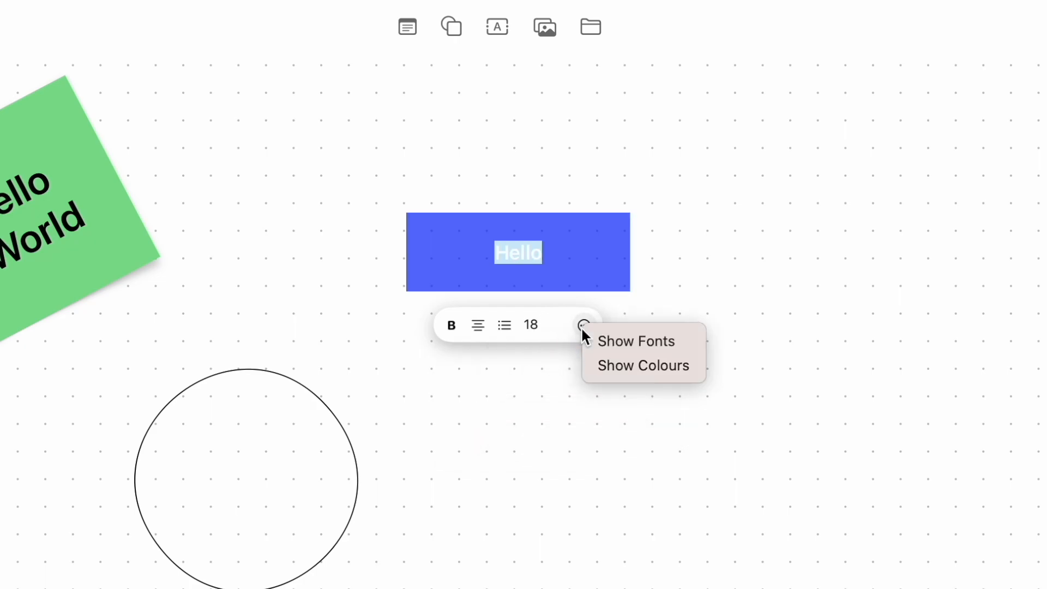
{"action": "left_click", "coordinate": [517, 257]}
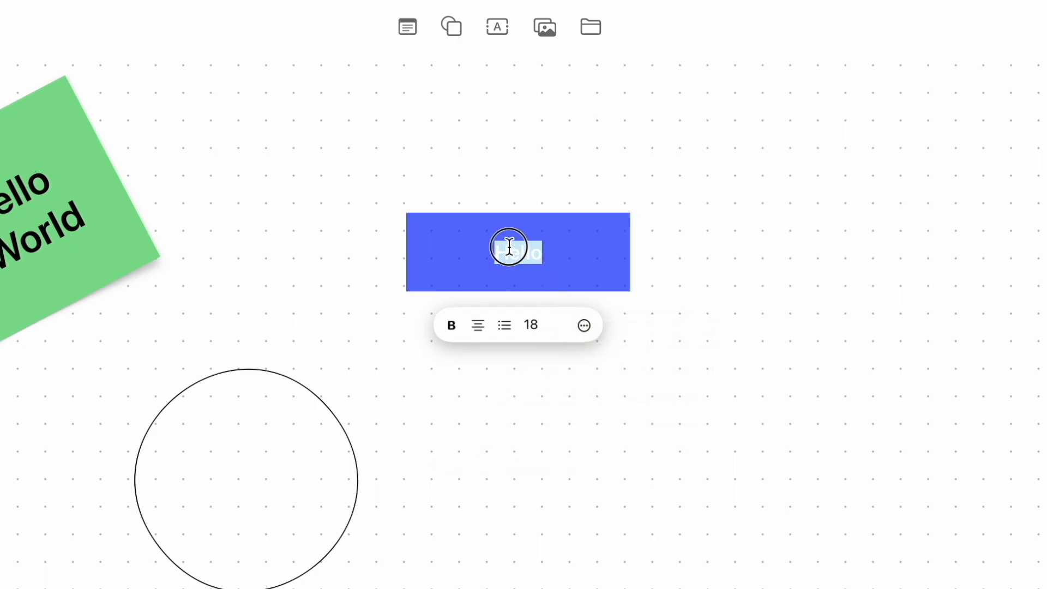
{"action": "left_click", "coordinate": [585, 325]}
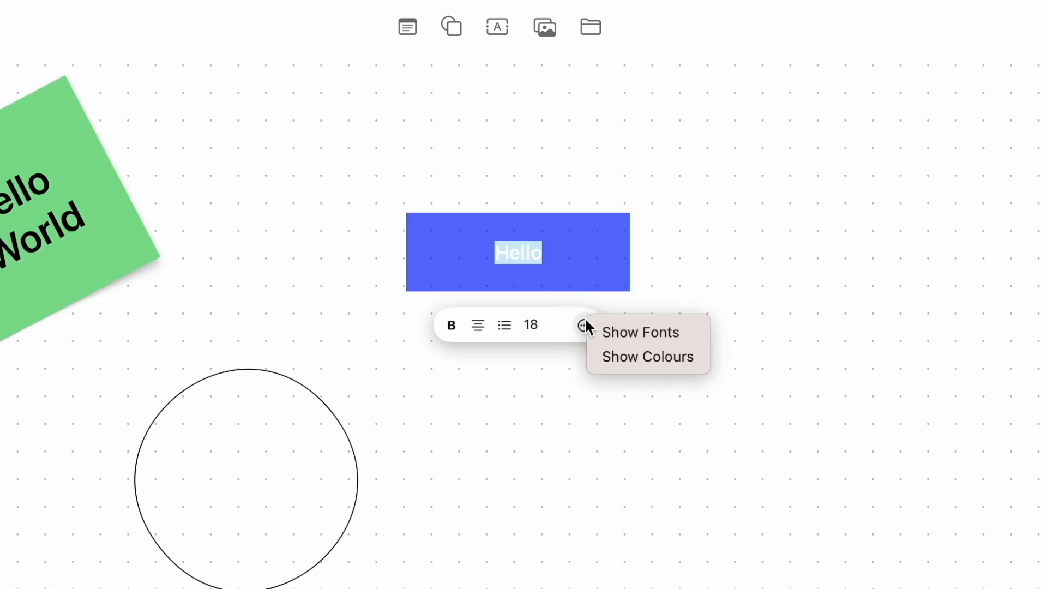
{"action": "left_click", "coordinate": [627, 325]}
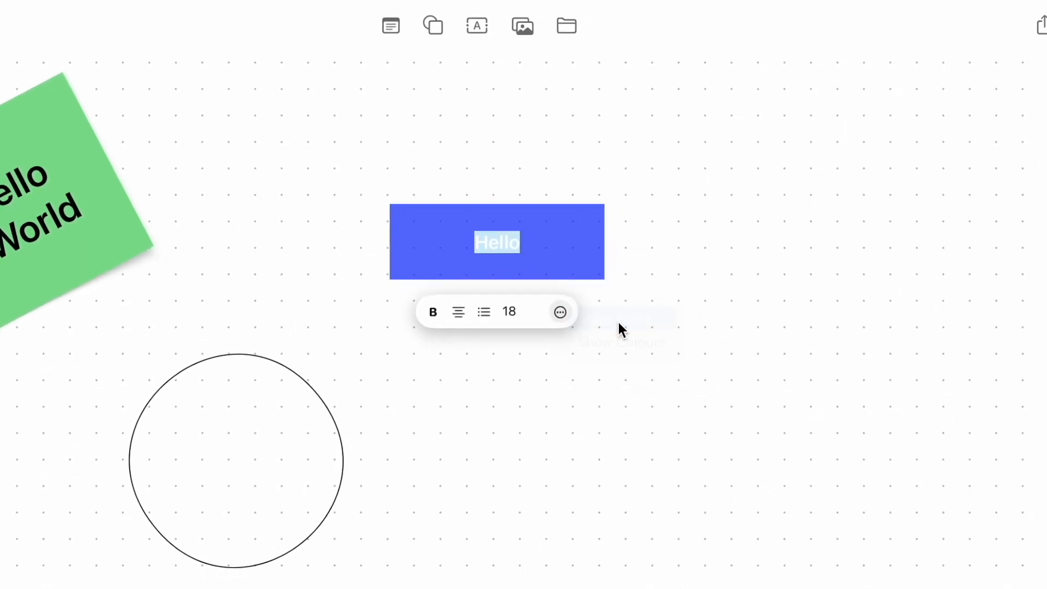
Step: Try several typefaces on the "Hello" text, including Charter
{"action": "scroll", "coordinate": [666, 486], "scroll_direction": "down", "scroll_amount": 5}
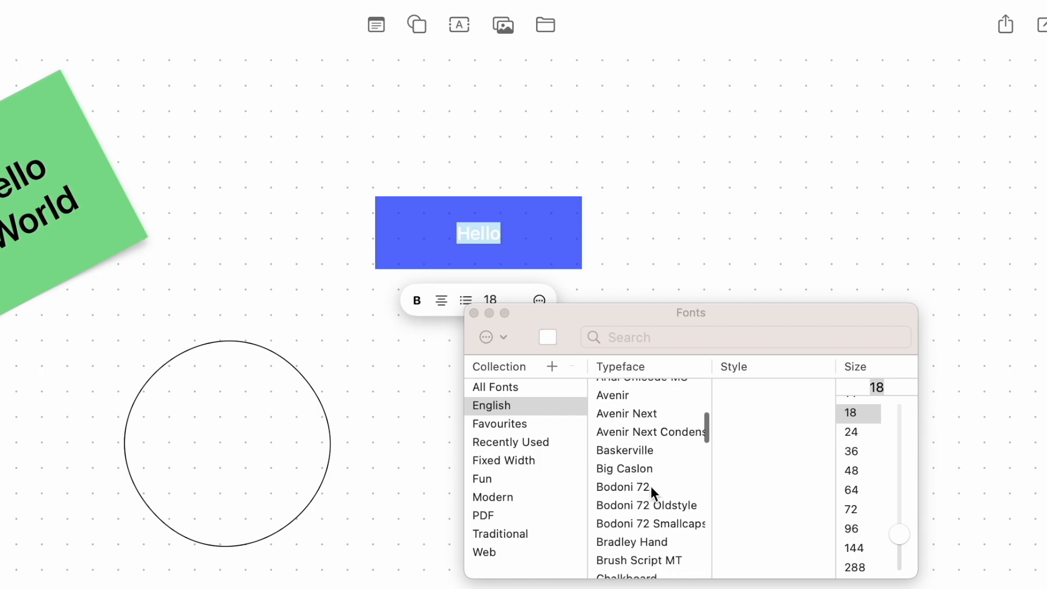
{"action": "left_click", "coordinate": [641, 501]}
{"action": "scroll", "coordinate": [640, 499], "scroll_direction": "down", "scroll_amount": 3}
{"action": "left_click", "coordinate": [633, 530]}
{"action": "scroll", "coordinate": [638, 499], "scroll_direction": "down", "scroll_amount": 2}
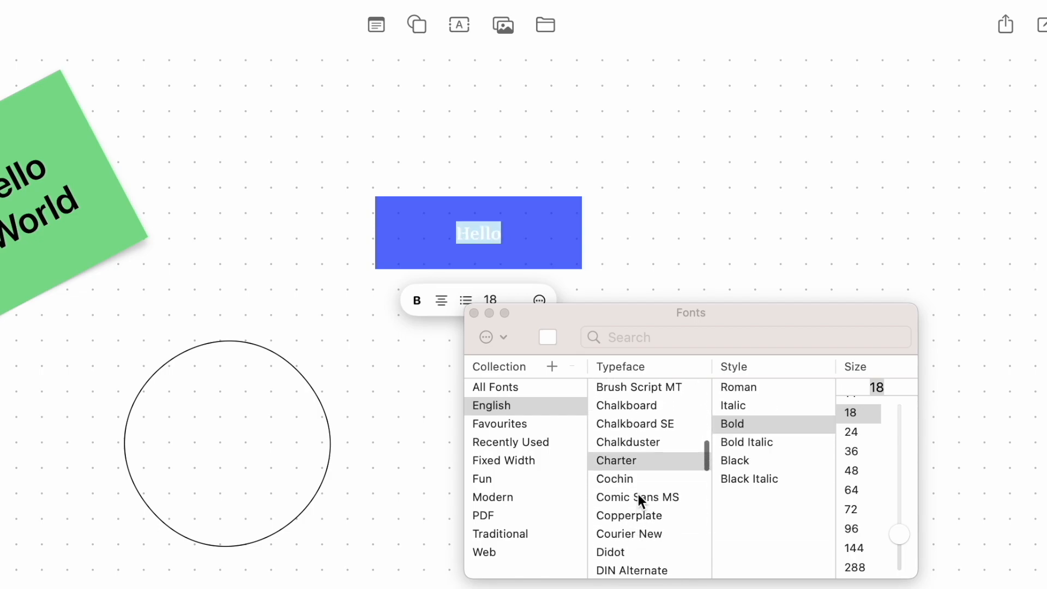
{"action": "left_click", "coordinate": [640, 478]}
{"action": "scroll", "coordinate": [641, 477], "scroll_direction": "down", "scroll_amount": 5}
{"action": "left_click", "coordinate": [640, 475]}
{"action": "scroll", "coordinate": [641, 476], "scroll_direction": "down", "scroll_amount": 5}
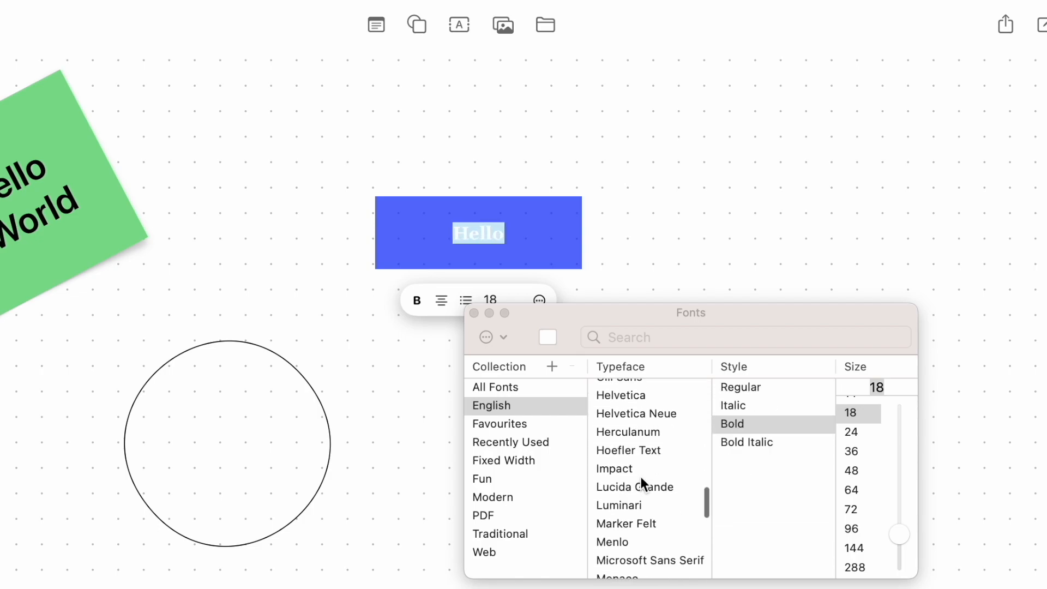
Step: Set the "Hello" text to the Impact typeface at size 48 and finish editing the rectangle
{"action": "left_click", "coordinate": [641, 472]}
{"action": "left_click", "coordinate": [861, 471]}
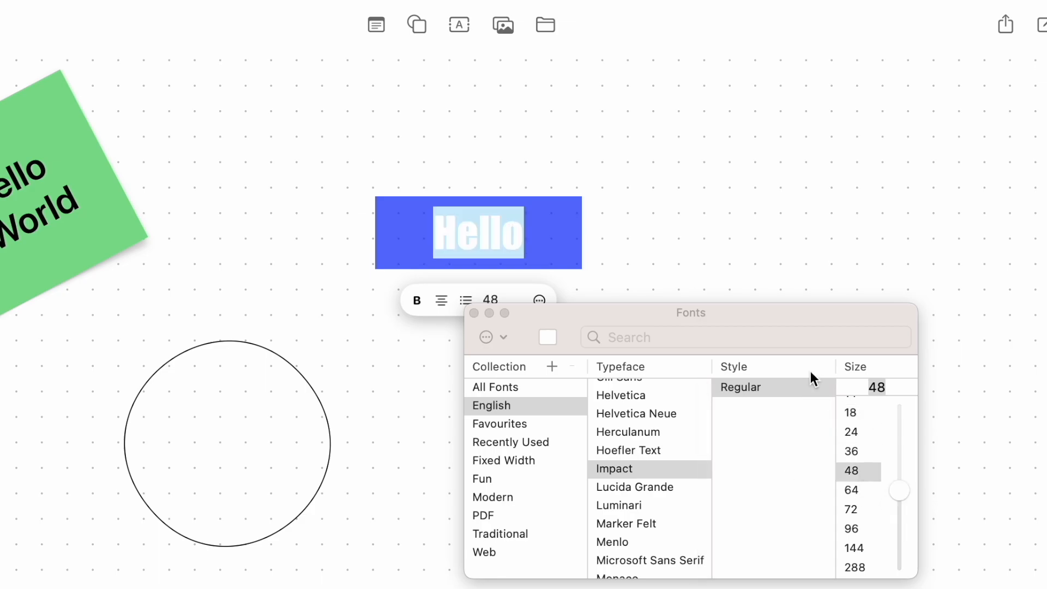
{"action": "left_click", "coordinate": [474, 314]}
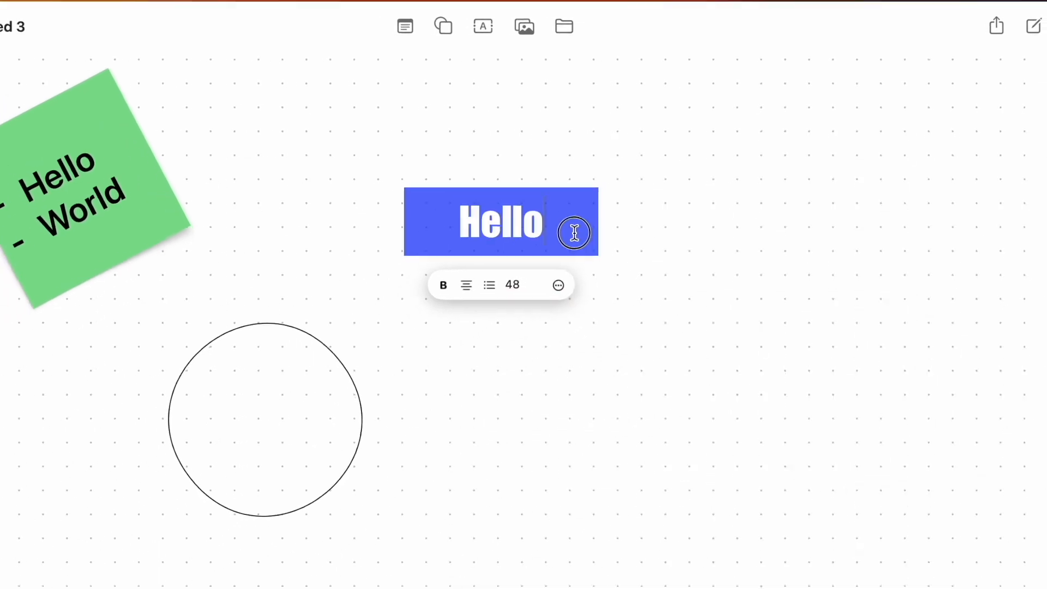
{"action": "left_click", "coordinate": [554, 242]}
{"action": "left_click", "coordinate": [415, 120]}
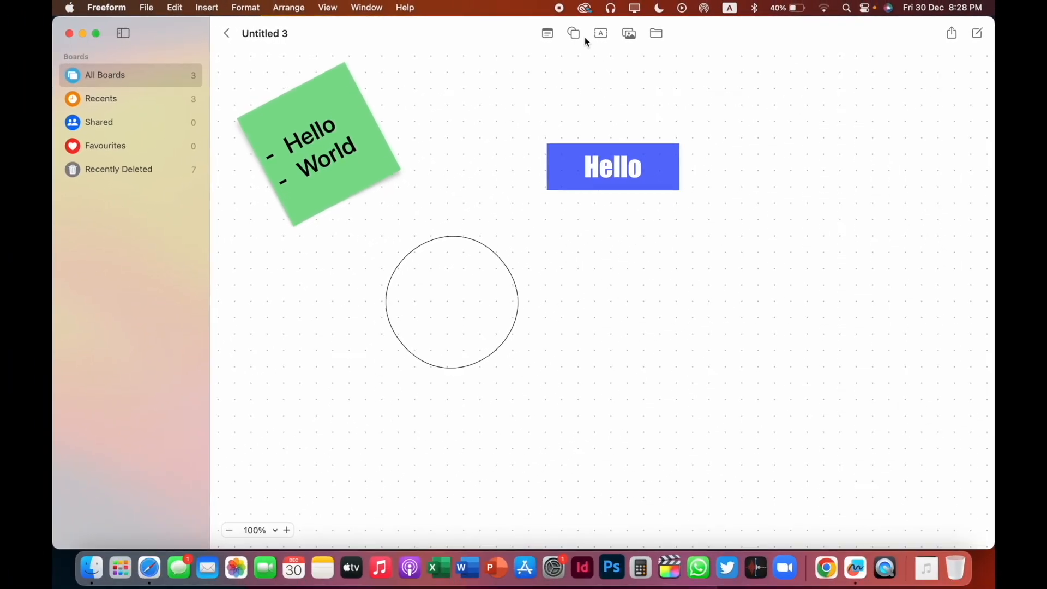
Step: Search the shape library for "car"
{"action": "left_click", "coordinate": [574, 34]}
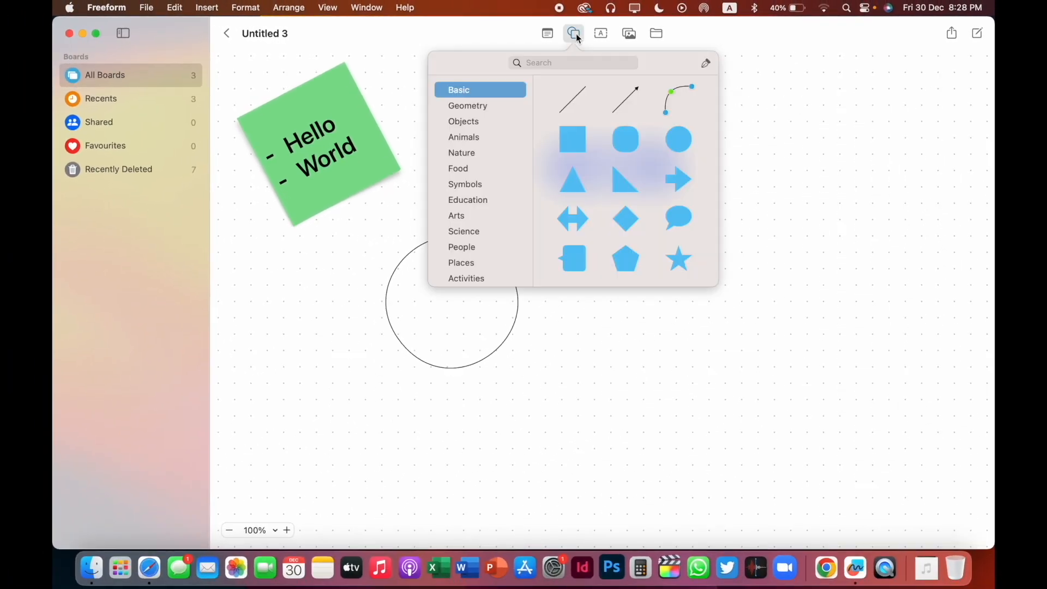
{"action": "scroll", "coordinate": [636, 213], "scroll_direction": "down", "scroll_amount": 5}
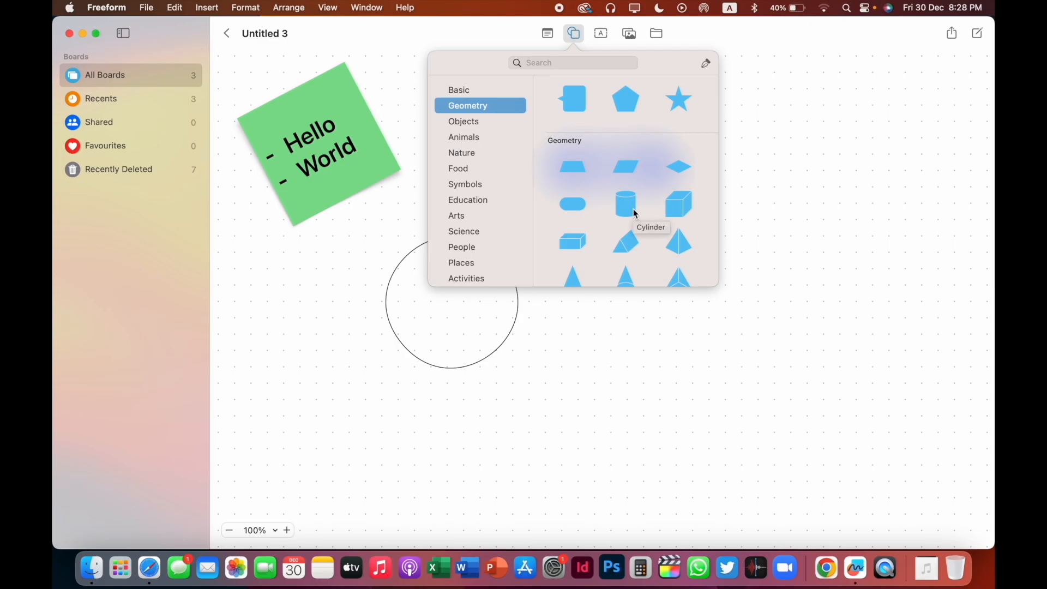
{"action": "scroll", "coordinate": [635, 211], "scroll_direction": "down", "scroll_amount": 3}
{"action": "scroll", "coordinate": [634, 211], "scroll_direction": "up", "scroll_amount": 10}
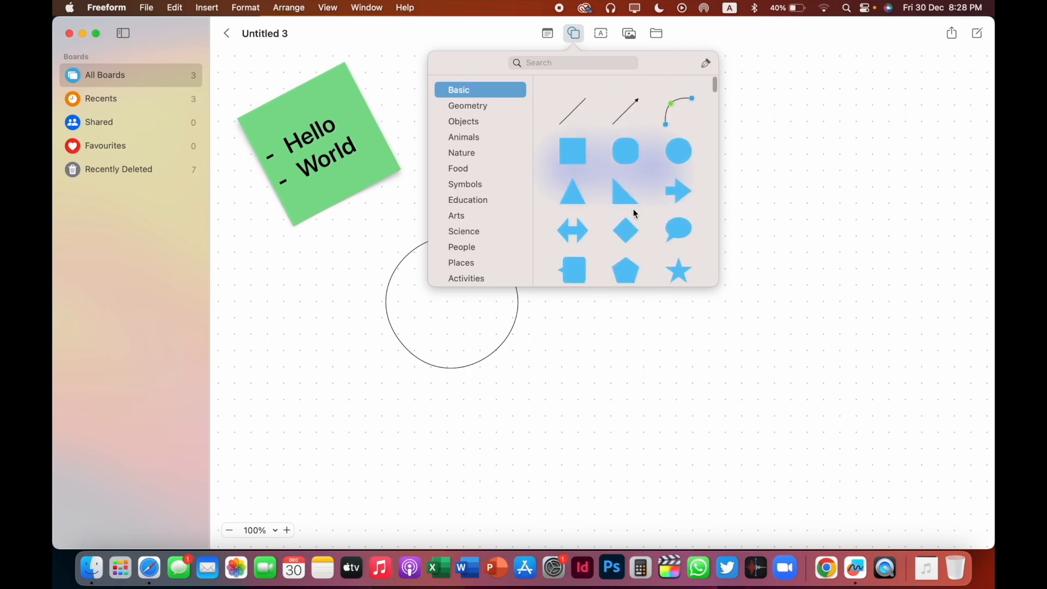
{"action": "left_click", "coordinate": [570, 62]}
{"action": "type", "text": "car"}
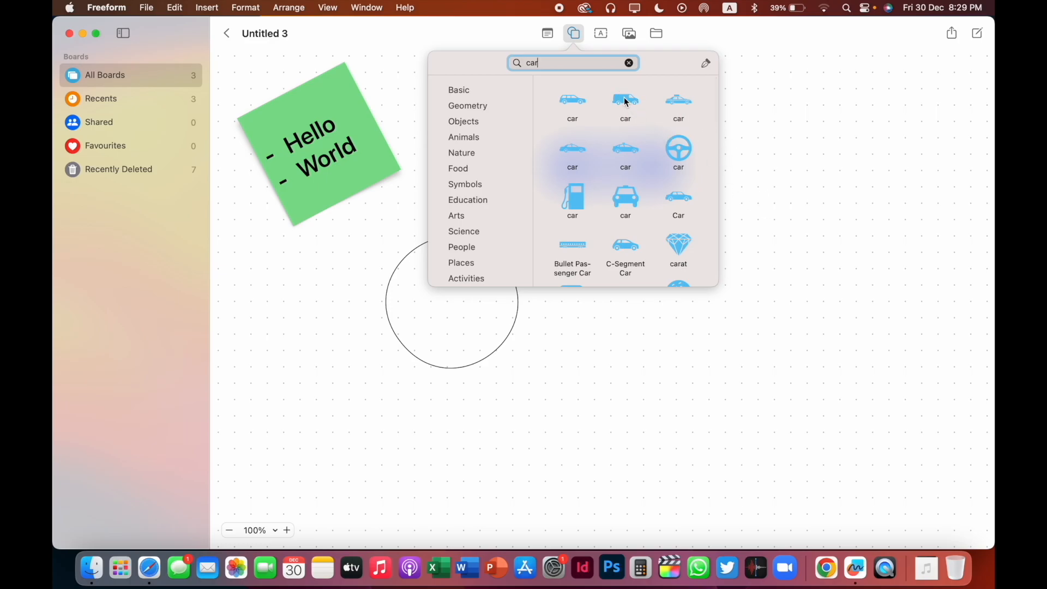
Step: Insert the van shape, enlarge it, and place it below the blue "Hello" rectangle
{"action": "left_click", "coordinate": [626, 103]}
{"action": "left_click_drag", "start_coordinate": [661, 277], "coordinate": [802, 180]}
{"action": "left_click_drag", "start_coordinate": [690, 248], "coordinate": [696, 291]}
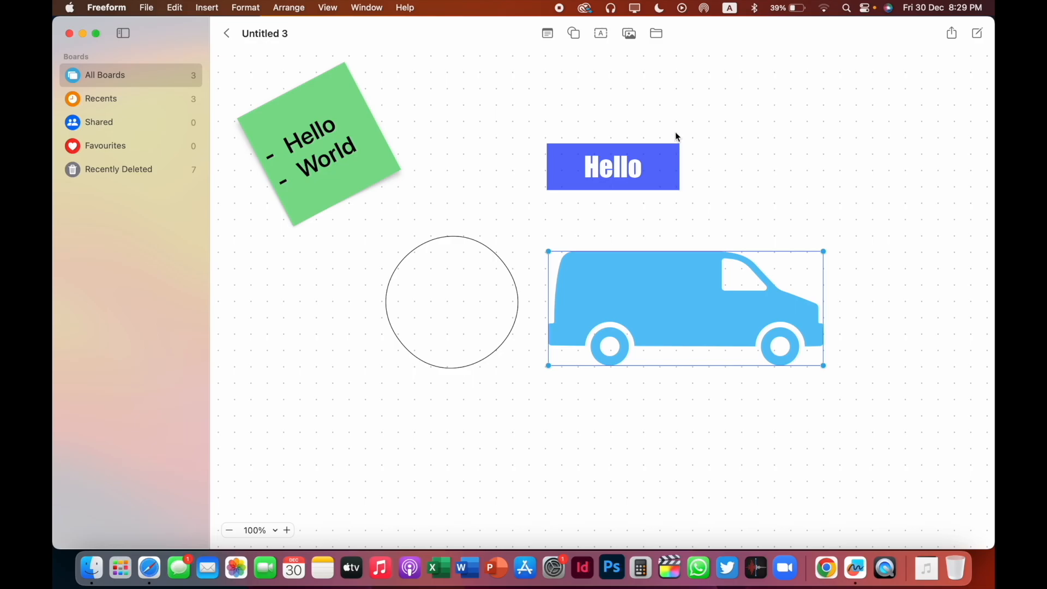
Step: Search the shape library for "cat" and insert the sitting cat shape
{"action": "left_click", "coordinate": [573, 34]}
{"action": "type", "text": "cat"}
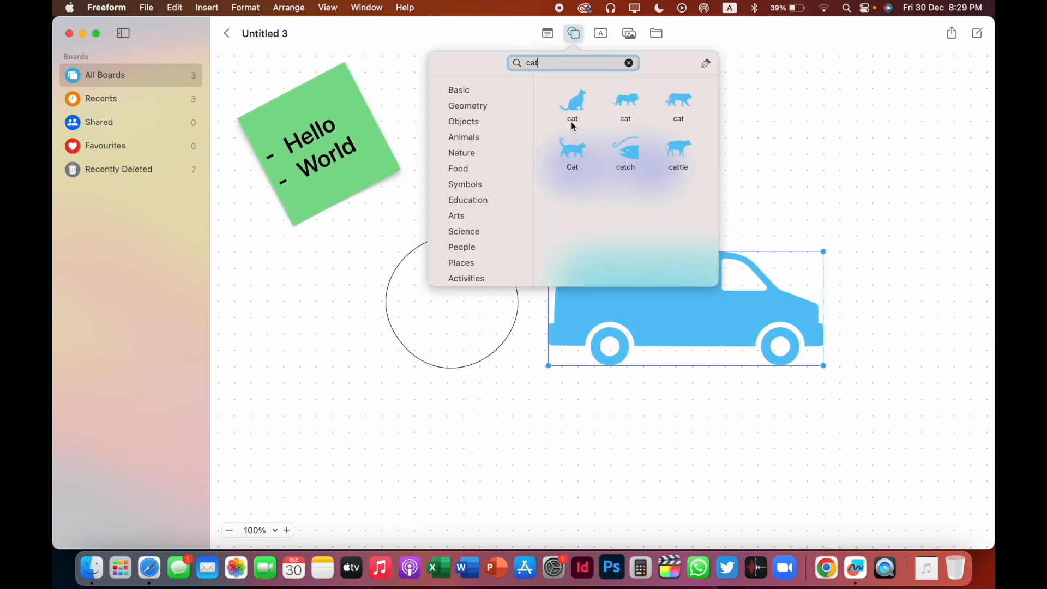
{"action": "left_click", "coordinate": [574, 127]}
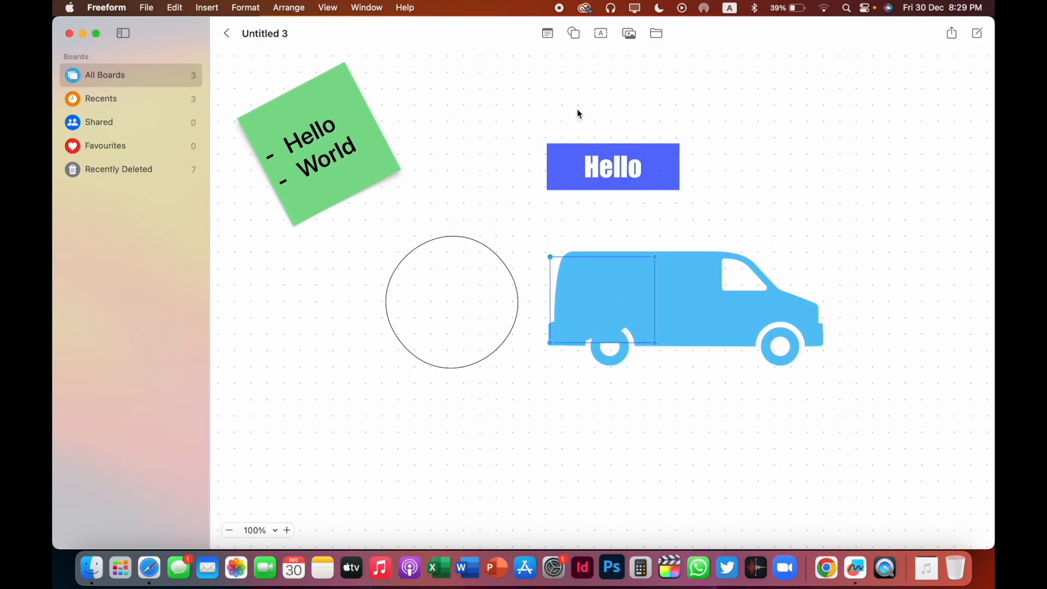
Step: Move the cat shape to the empty area below the van and fill it with green
{"action": "left_click_drag", "start_coordinate": [611, 319], "coordinate": [548, 422]}
{"action": "right_click", "coordinate": [548, 422]}
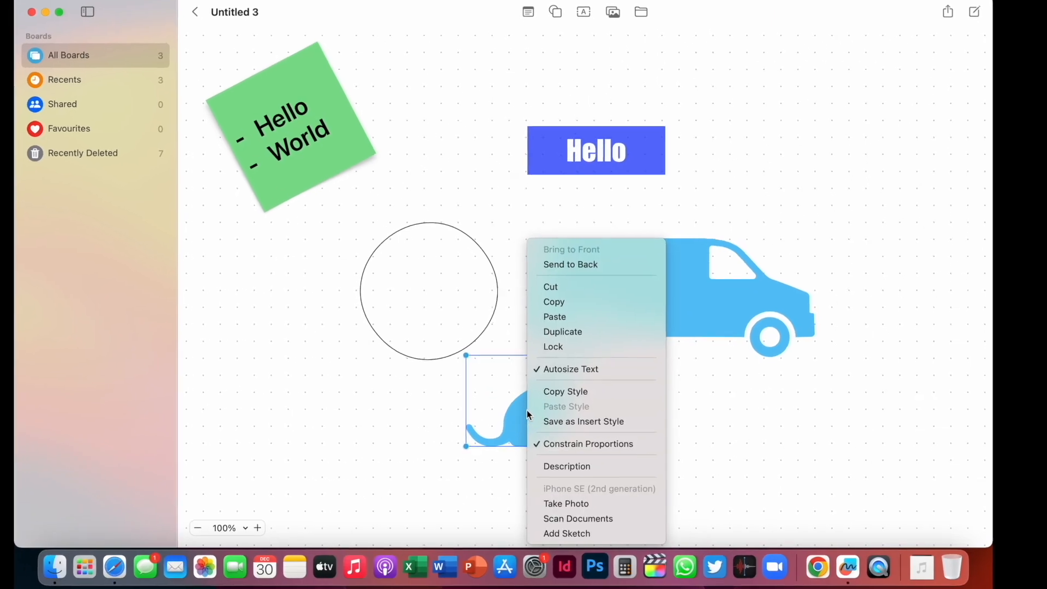
{"action": "left_click", "coordinate": [552, 426]}
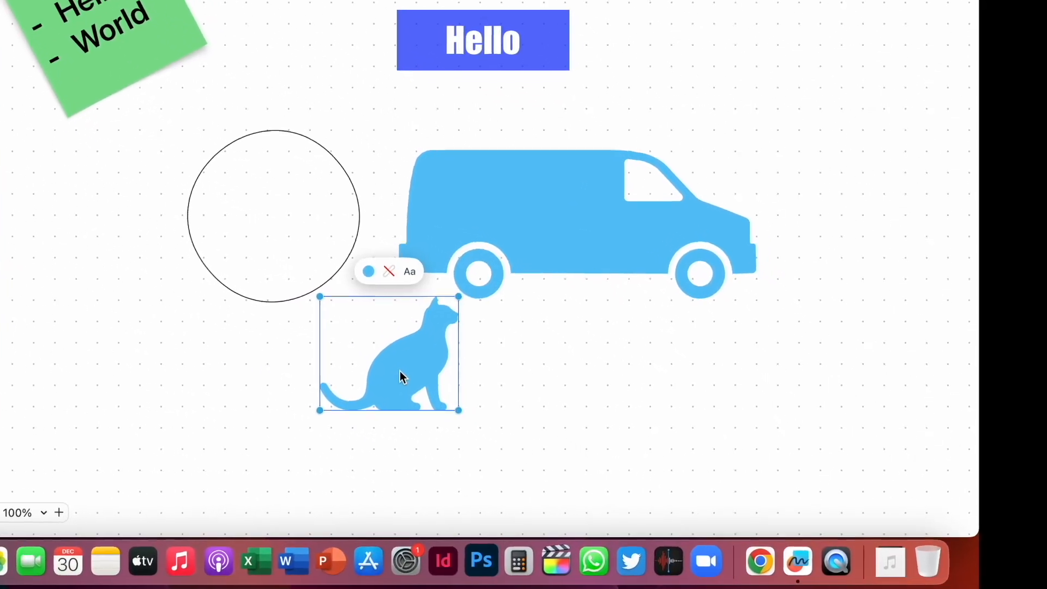
{"action": "left_click", "coordinate": [410, 291]}
{"action": "left_click", "coordinate": [326, 174]}
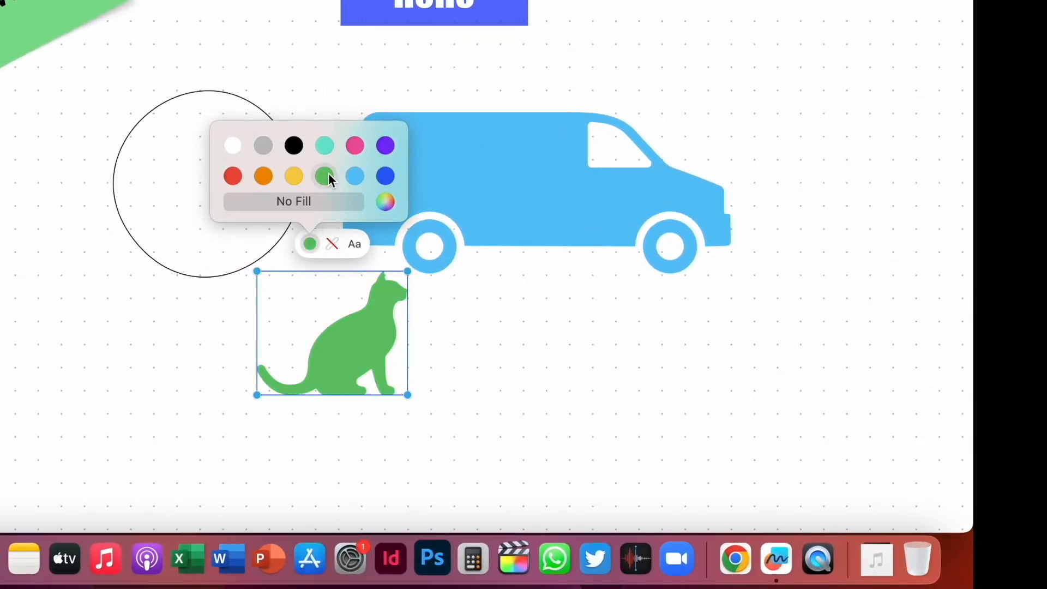
{"action": "left_click", "coordinate": [506, 378]}
Step: Place the green cat over the van's body and subtract it from the van shape
{"action": "left_click_drag", "start_coordinate": [353, 367], "coordinate": [480, 176]}
{"action": "left_click_drag", "start_coordinate": [540, 98], "coordinate": [519, 160]}
{"action": "left_click", "coordinate": [638, 74]}
{"action": "left_click_drag", "start_coordinate": [693, 70], "coordinate": [390, 321]}
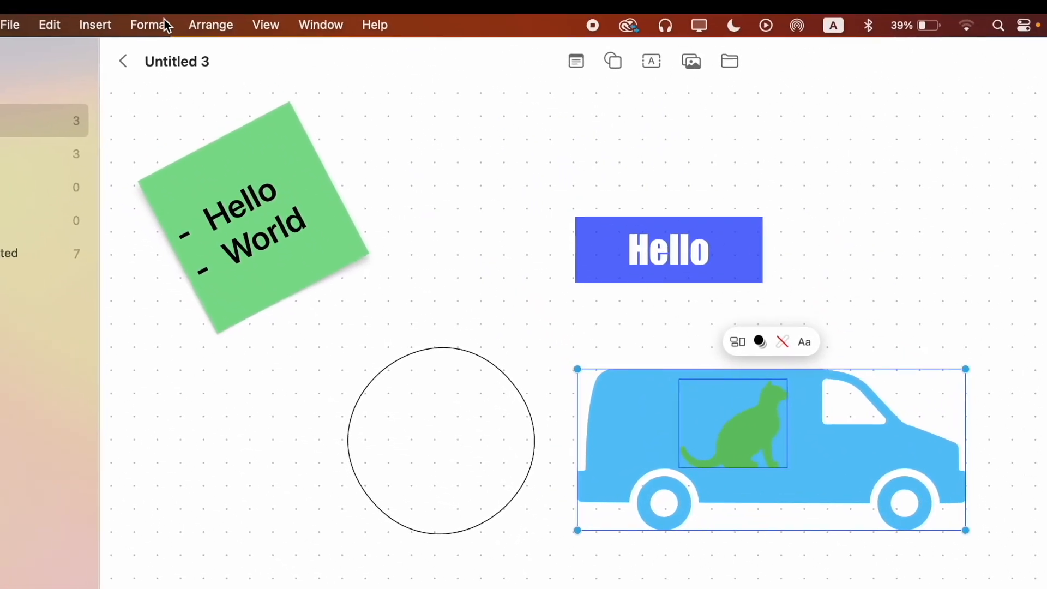
{"action": "left_click", "coordinate": [164, 21]}
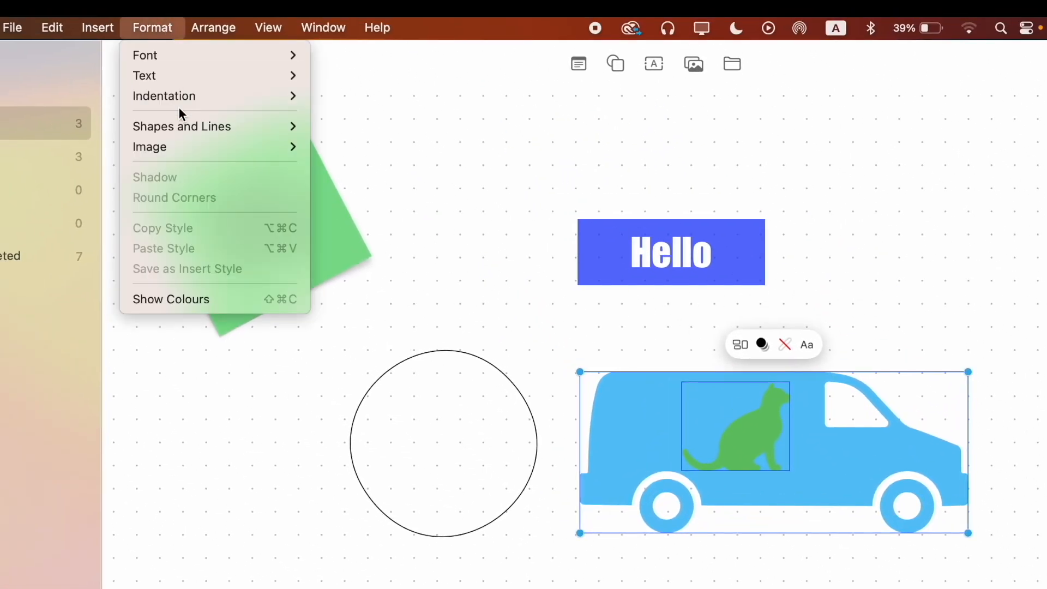
{"action": "mouse_move", "coordinate": [182, 126]}
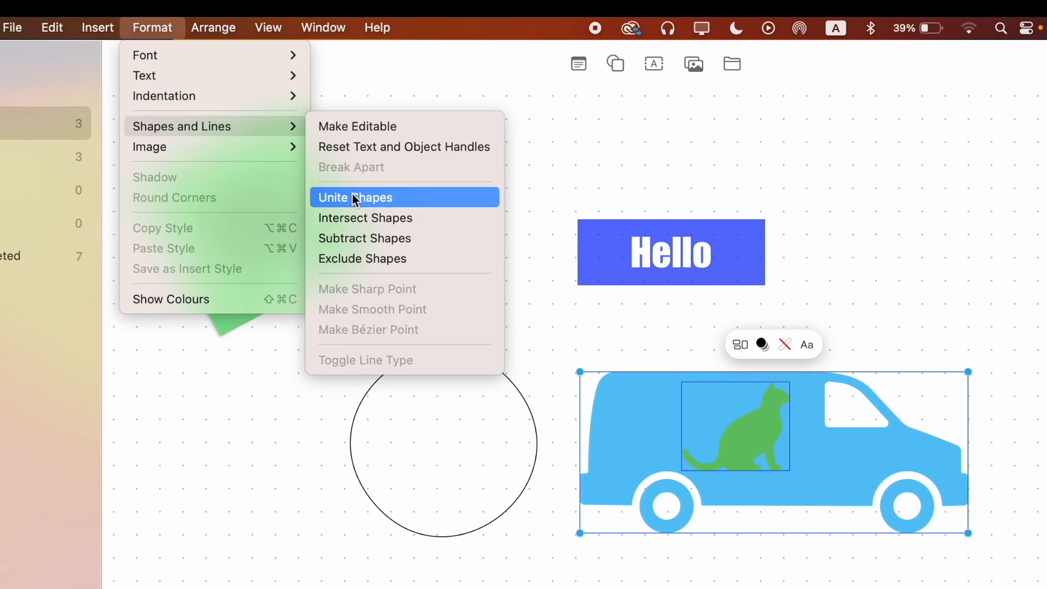
{"action": "left_click", "coordinate": [391, 239]}
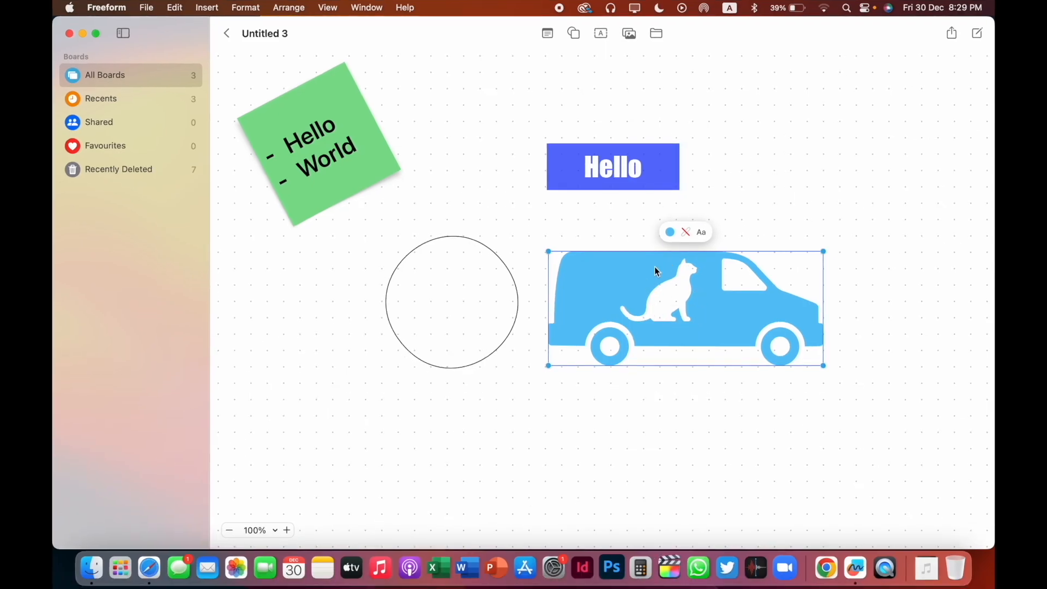
Step: Move the combined van over the "Hello" rectangle to check that its cat cutout is see-through
{"action": "left_click", "coordinate": [718, 415]}
{"action": "scroll", "coordinate": [705, 319], "scroll_direction": "up", "scroll_amount": 5}
{"action": "left_click_drag", "start_coordinate": [705, 319], "coordinate": [631, 141]}
{"action": "scroll", "coordinate": [654, 191], "scroll_direction": "down", "scroll_amount": 3}
{"action": "scroll", "coordinate": [655, 189], "scroll_direction": "down", "scroll_amount": 6}
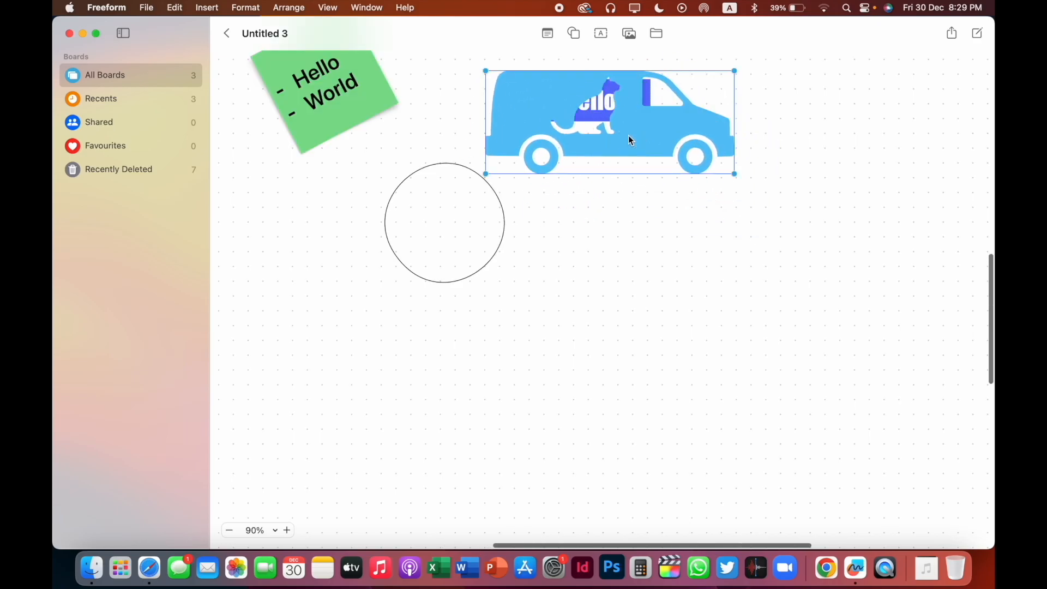
Step: Move the van off the "Hello" rectangle and place it just below
{"action": "scroll", "coordinate": [630, 143], "scroll_direction": "up", "scroll_amount": 3}
{"action": "scroll", "coordinate": [627, 145], "scroll_direction": "up", "scroll_amount": 5}
{"action": "left_click_drag", "start_coordinate": [633, 262], "coordinate": [716, 390]}
{"action": "scroll", "coordinate": [715, 386], "scroll_direction": "down", "scroll_amount": 5}
{"action": "scroll", "coordinate": [714, 385], "scroll_direction": "down", "scroll_amount": 2}
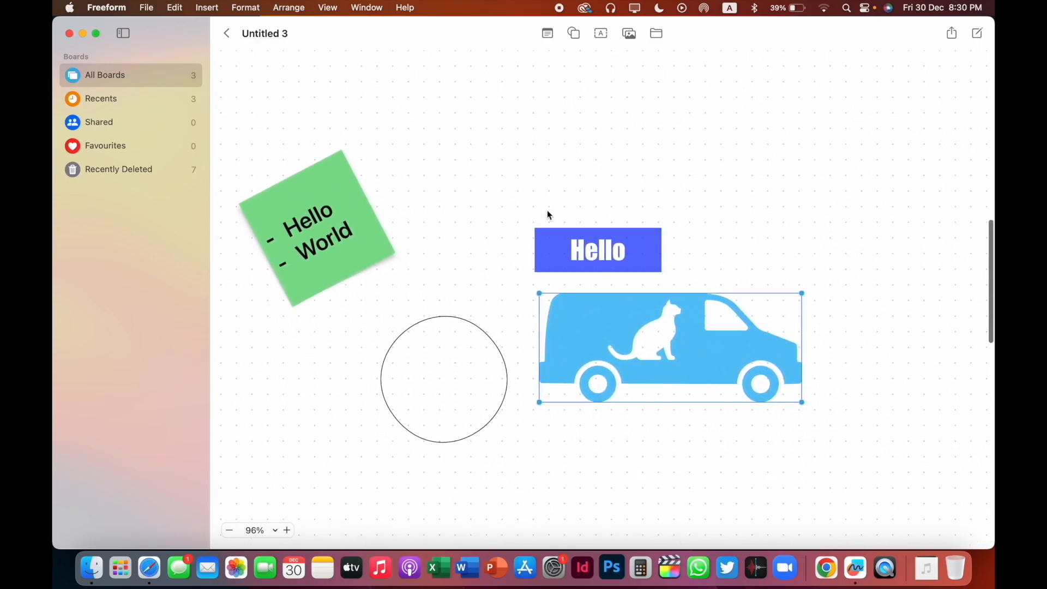
{"action": "left_click_drag", "start_coordinate": [707, 349], "coordinate": [706, 357]}
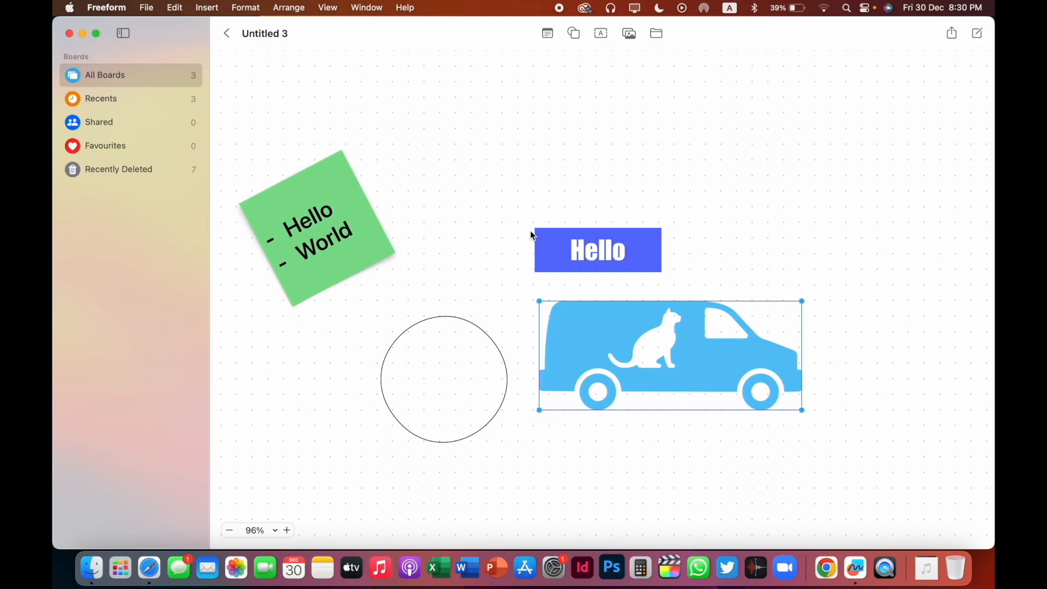
Step: Make the van shape editable and pull an outline point ahead of the front wheel down into a spike
{"action": "left_click", "coordinate": [246, 8]}
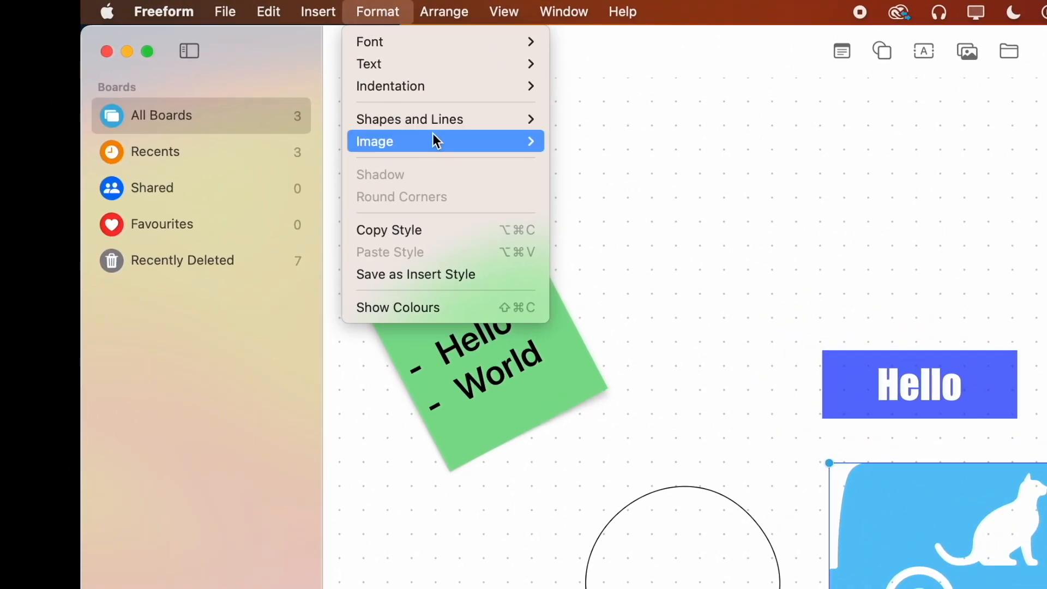
{"action": "mouse_move", "coordinate": [285, 79]}
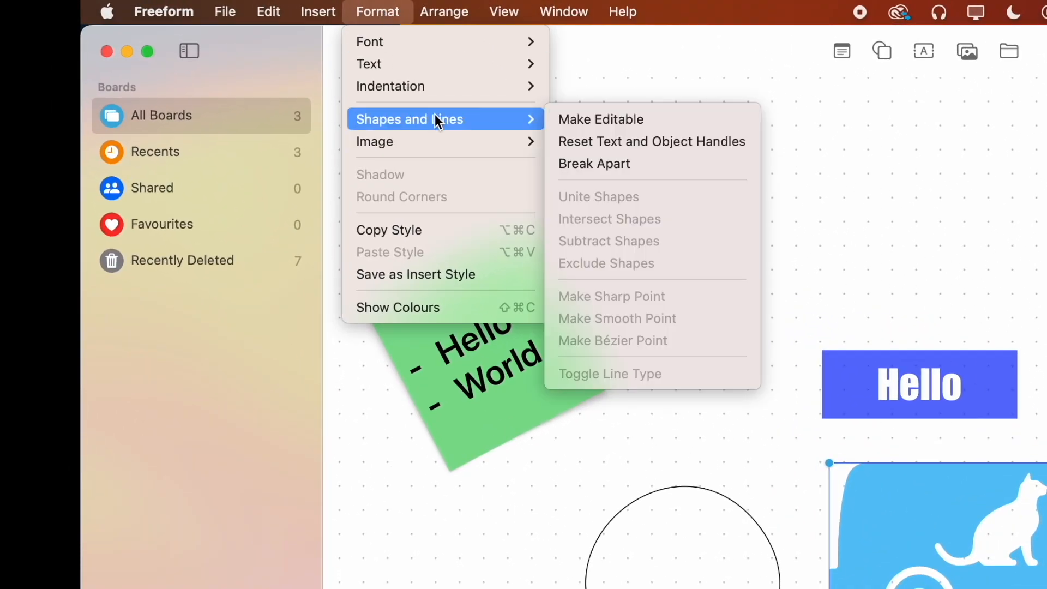
{"action": "left_click", "coordinate": [652, 120]}
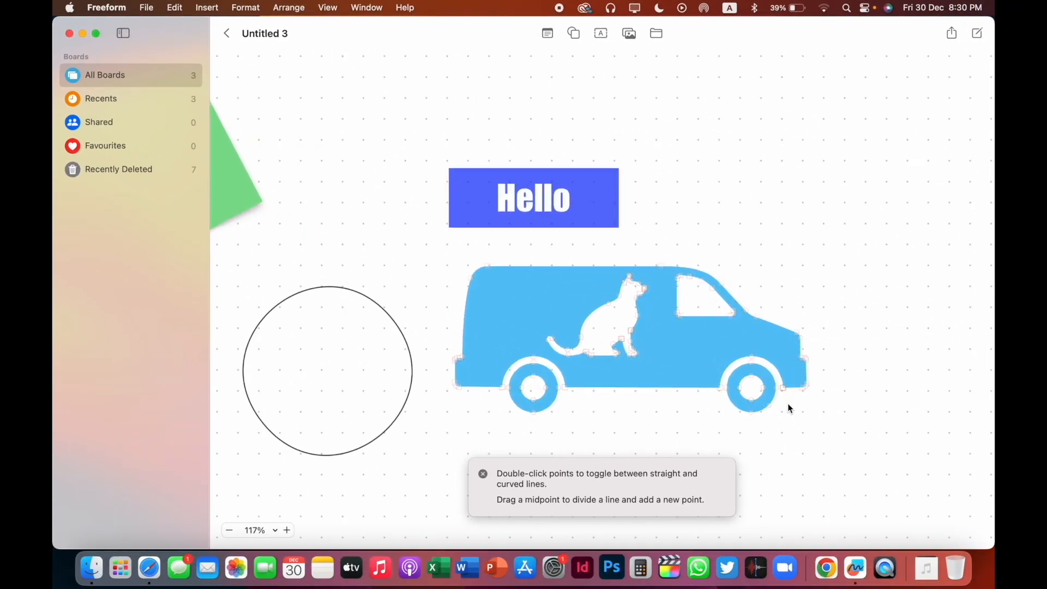
{"action": "scroll", "coordinate": [788, 406], "scroll_direction": "up", "scroll_amount": 5}
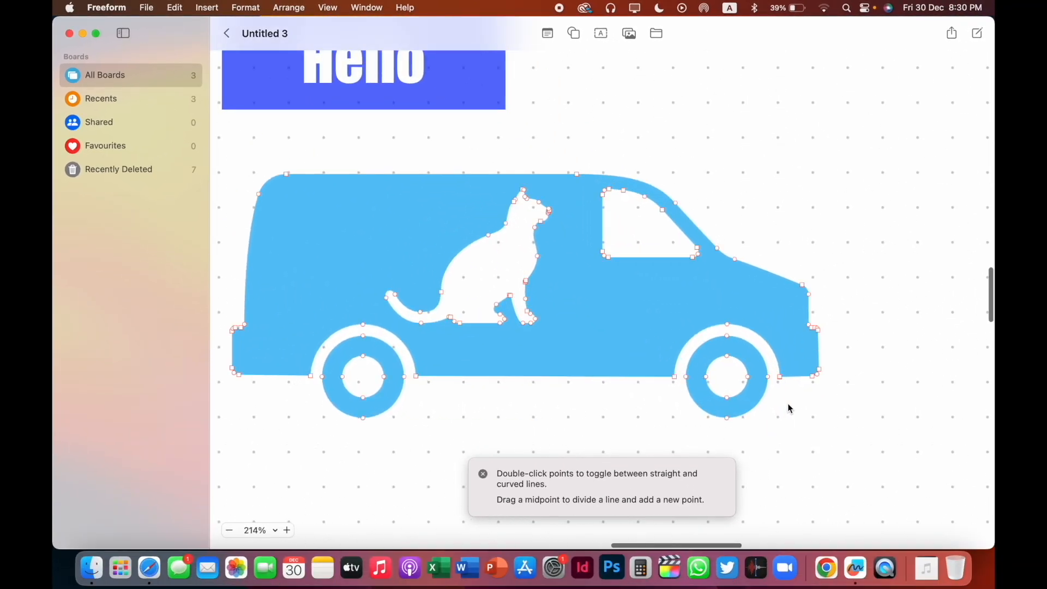
{"action": "left_click_drag", "start_coordinate": [780, 378], "coordinate": [792, 424]}
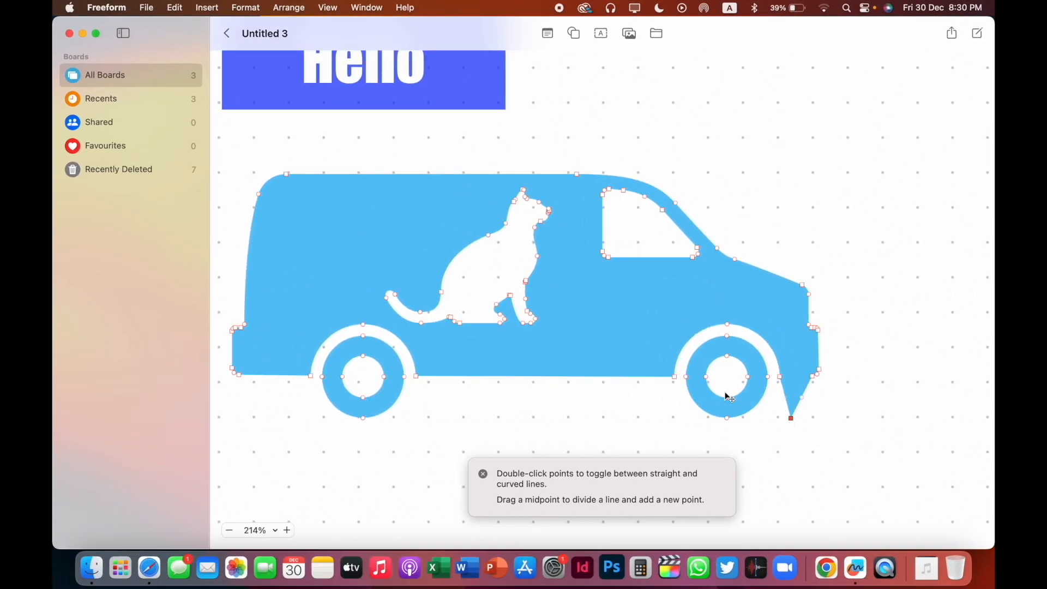
Step: Nudge the forward edge point of the van's rear wheel slightly outward
{"action": "mouse_move", "coordinate": [405, 377]}
{"action": "left_mouse_down"}
{"action": "mouse_move", "coordinate": [439, 398]}
{"action": "mouse_move", "coordinate": [320, 447]}
{"action": "mouse_move", "coordinate": [390, 374]}
{"action": "mouse_move", "coordinate": [409, 377]}
{"action": "left_mouse_up"}
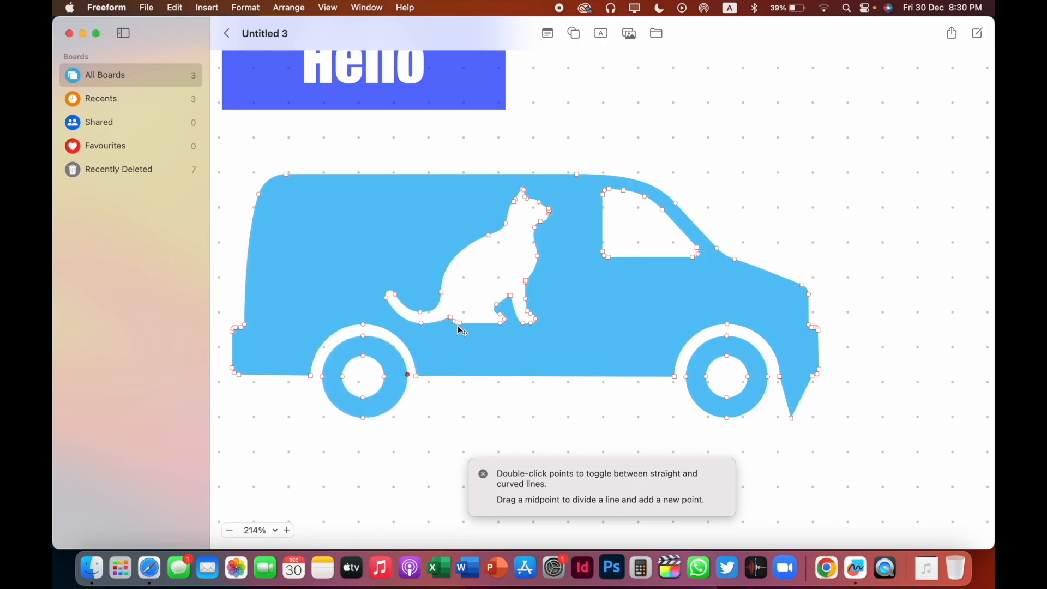
{"action": "scroll", "coordinate": [462, 330], "scroll_direction": "down", "scroll_amount": 5}
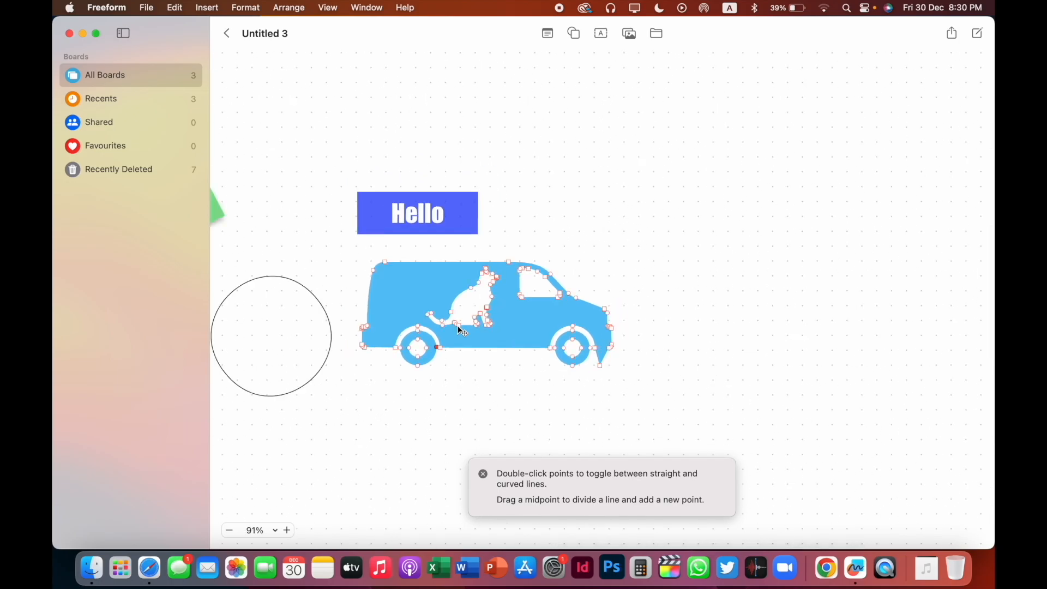
{"action": "scroll", "coordinate": [461, 330], "scroll_direction": "up", "scroll_amount": 3}
{"action": "scroll", "coordinate": [447, 284], "scroll_direction": "down", "scroll_amount": 1}
{"action": "scroll", "coordinate": [447, 285], "scroll_direction": "down", "scroll_amount": 2}
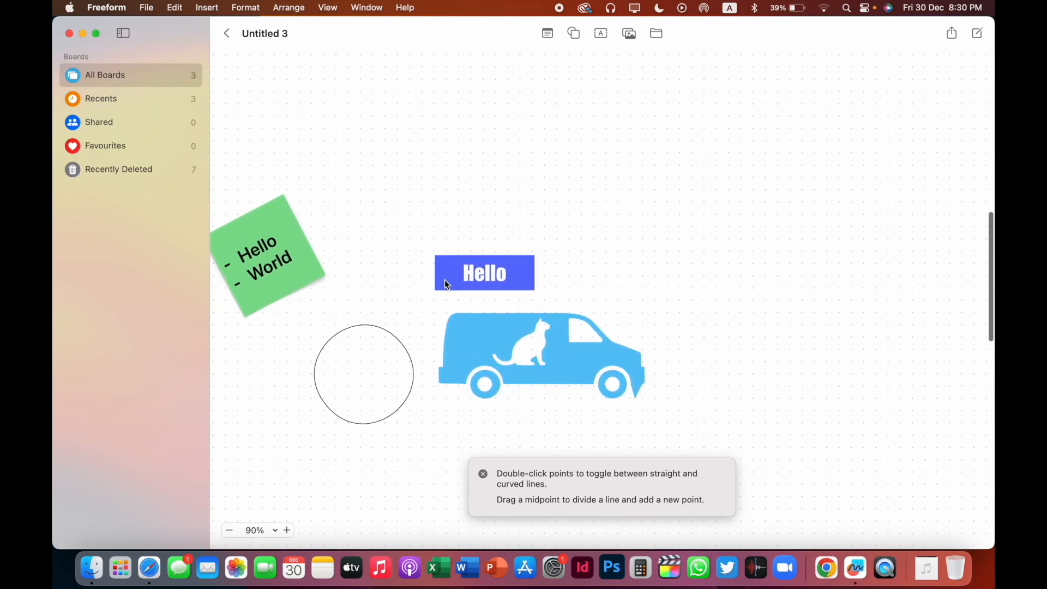
Step: Clear the "cat" search from the shape library and close the library
{"action": "left_click", "coordinate": [574, 34]}
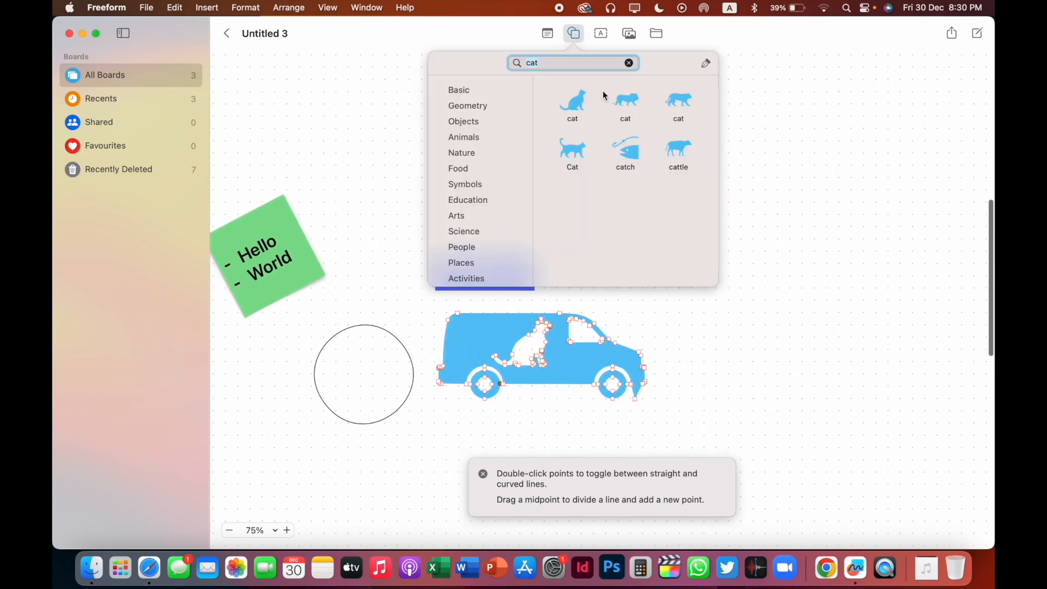
{"action": "left_click", "coordinate": [630, 64]}
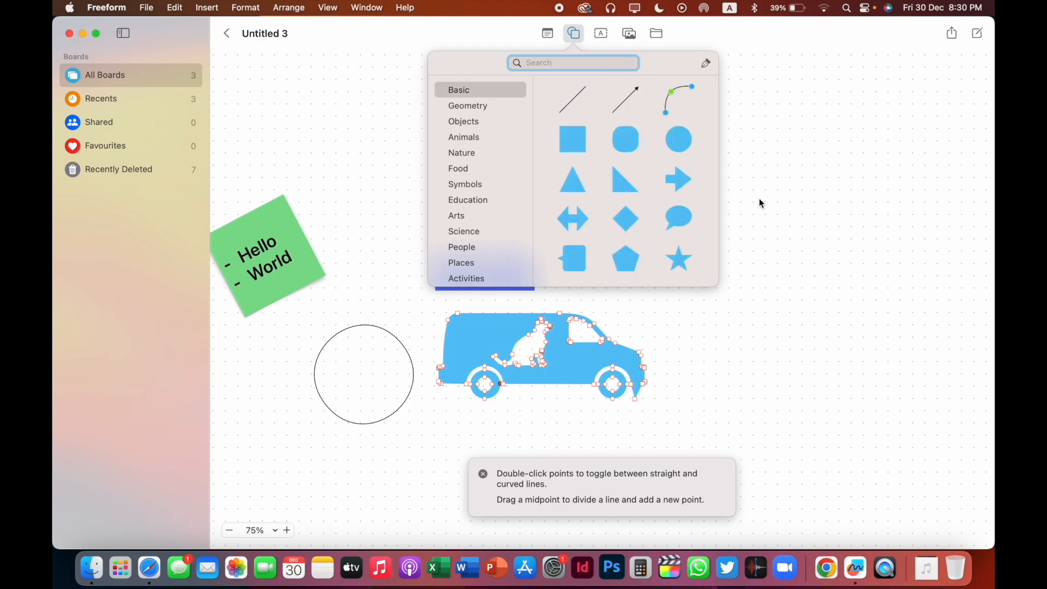
{"action": "right_click", "coordinate": [775, 233]}
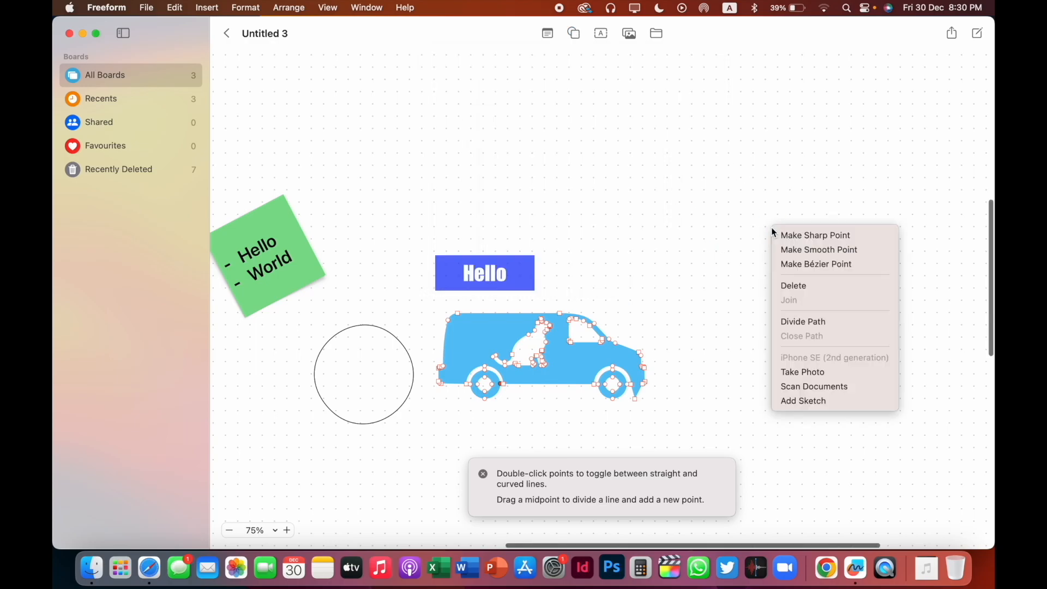
{"action": "left_click", "coordinate": [655, 261]}
Step: Move the "Hello" rectangle up into the empty area well above the van
{"action": "left_click", "coordinate": [506, 273]}
{"action": "left_click", "coordinate": [508, 275]}
{"action": "left_click_drag", "start_coordinate": [508, 275], "coordinate": [603, 119]}
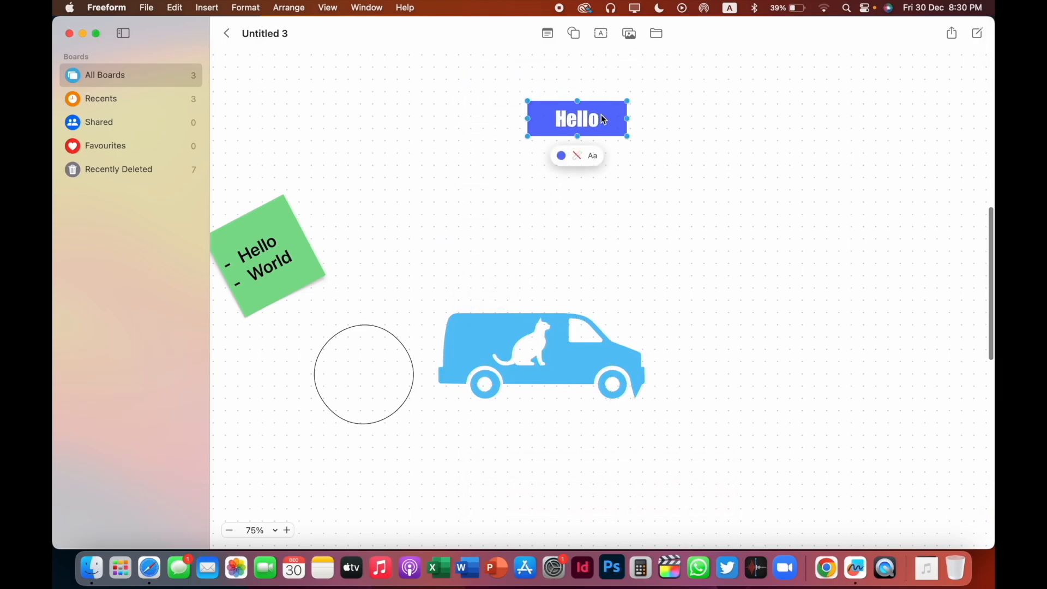
Step: Duplicate the "Hello" rectangle twice, placing one copy directly beneath it and the other to its right
{"action": "left_click", "coordinate": [601, 115]}
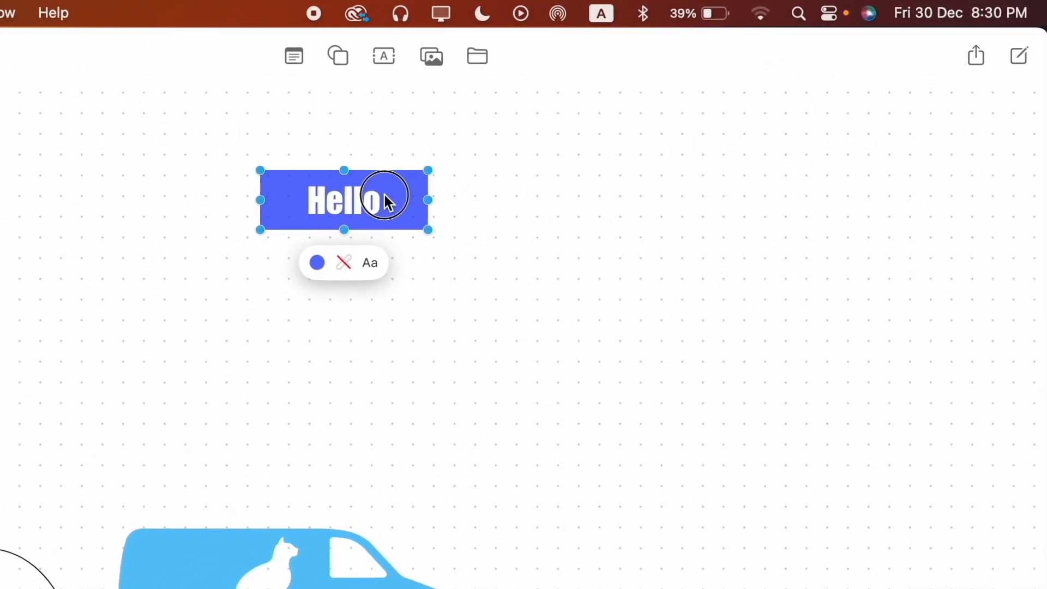
{"action": "left_click_drag", "start_coordinate": [385, 195], "coordinate": [390, 284]}
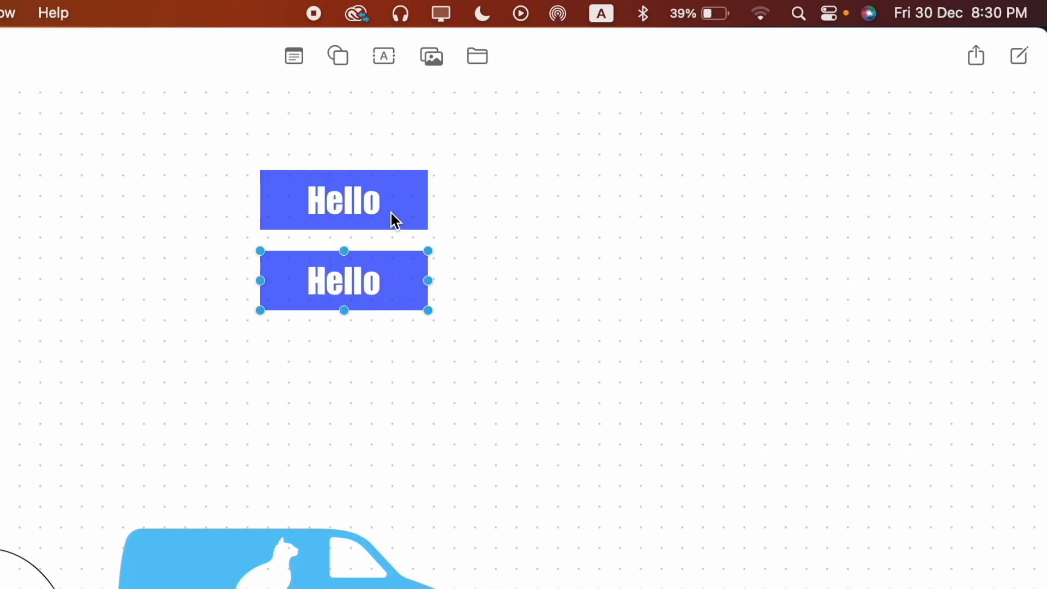
{"action": "left_click_drag", "start_coordinate": [395, 278], "coordinate": [645, 229]}
{"action": "left_click", "coordinate": [611, 321]}
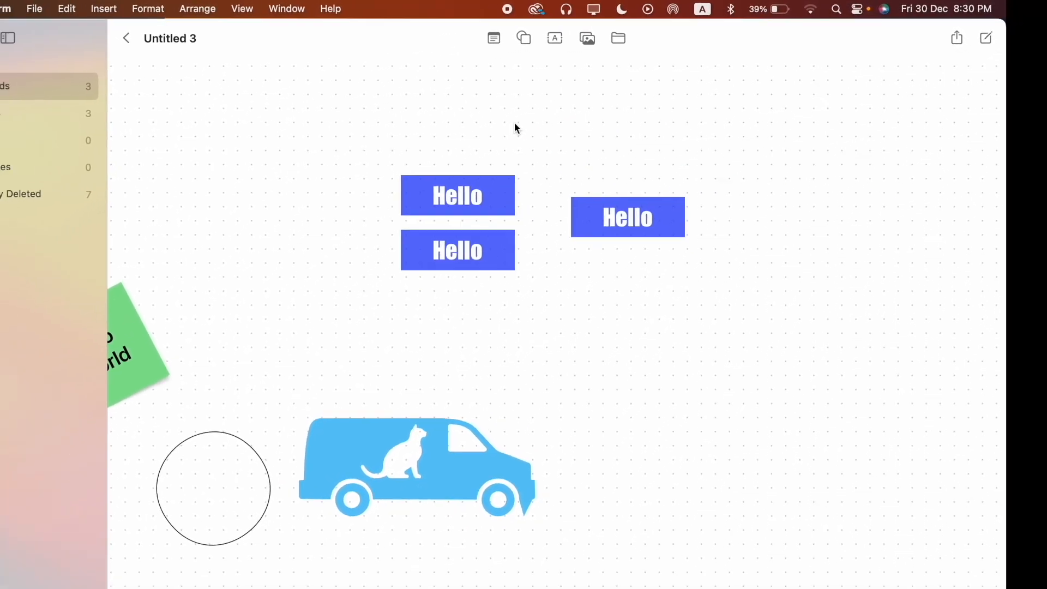
Step: Insert a curved connection line from the basic shapes and move it above the "Hello" rectangles
{"action": "scroll", "coordinate": [513, 126], "scroll_direction": "up", "scroll_amount": 5}
{"action": "left_click", "coordinate": [522, 38]}
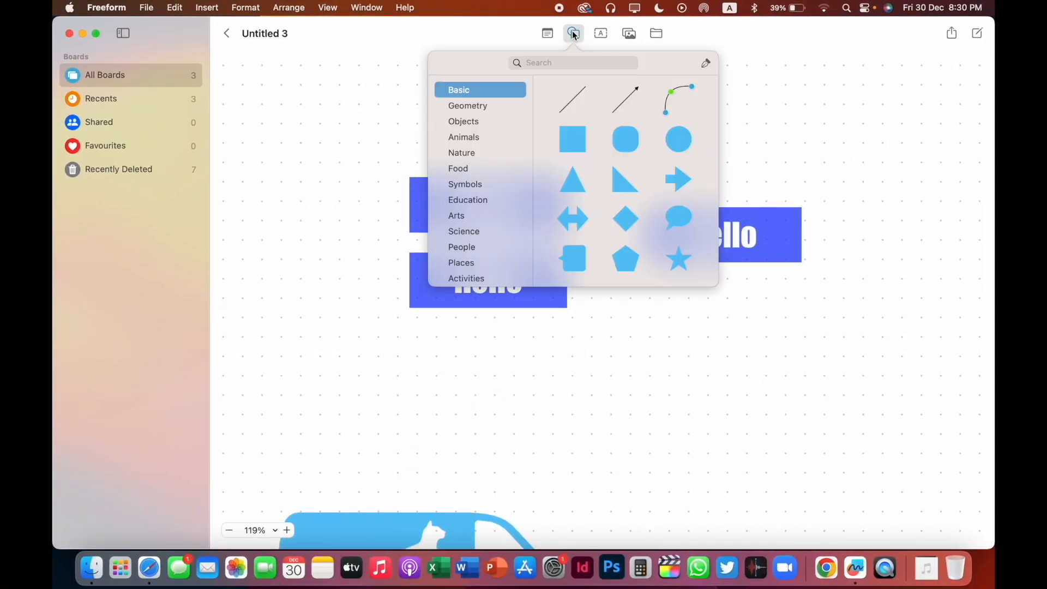
{"action": "left_click", "coordinate": [667, 118]}
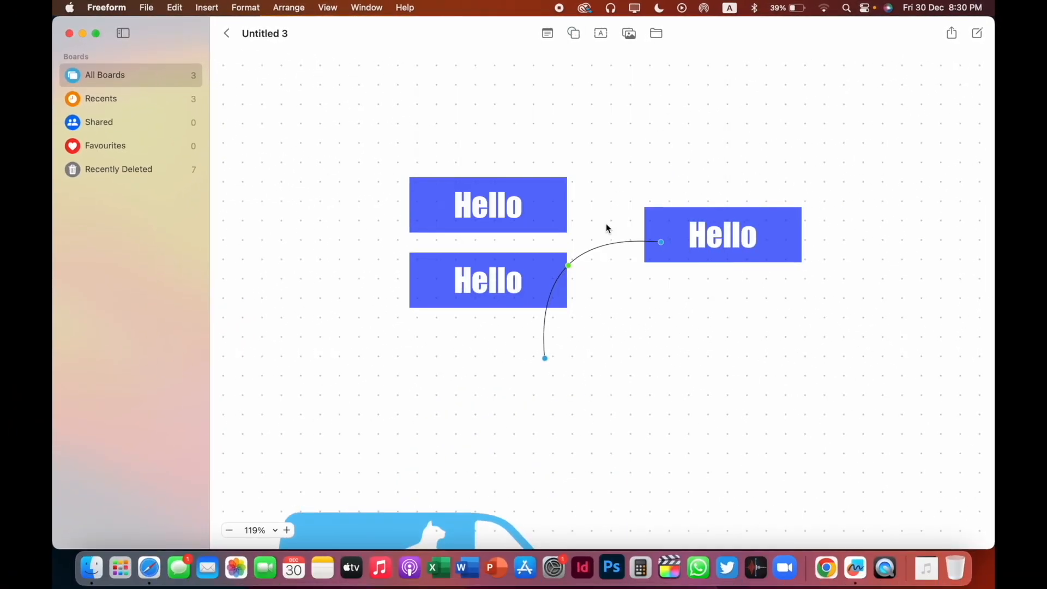
{"action": "left_click", "coordinate": [592, 259]}
{"action": "left_click_drag", "start_coordinate": [588, 256], "coordinate": [646, 145]}
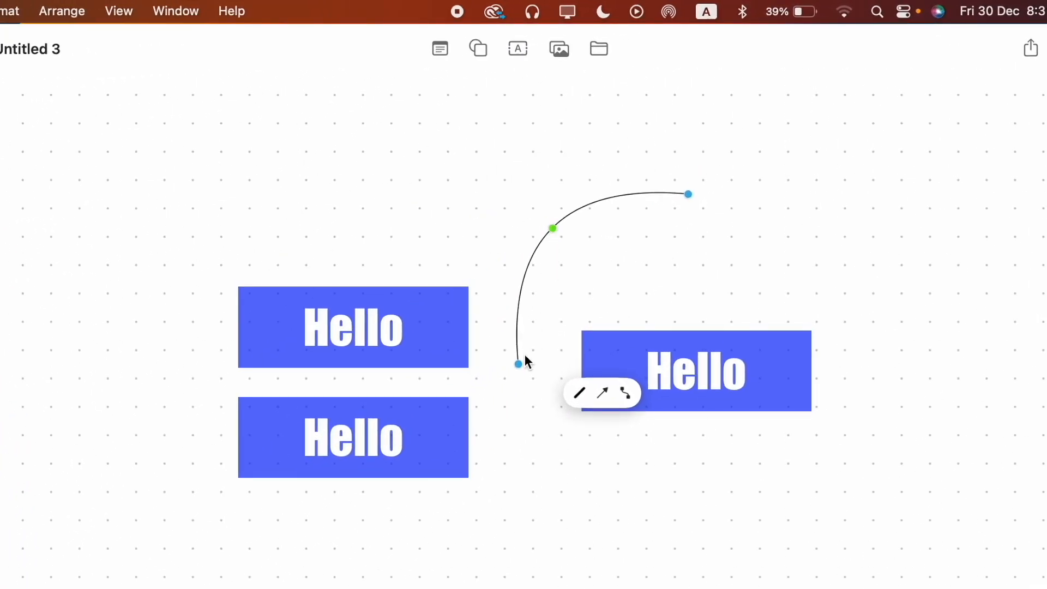
Step: Attach the curved line's ends to the upper-left and right "Hello" rectangles and adjust its arc between them
{"action": "left_click_drag", "start_coordinate": [518, 364], "coordinate": [457, 339]}
{"action": "left_click_drag", "start_coordinate": [691, 196], "coordinate": [704, 332]}
{"action": "left_click_drag", "start_coordinate": [535, 279], "coordinate": [555, 250]}
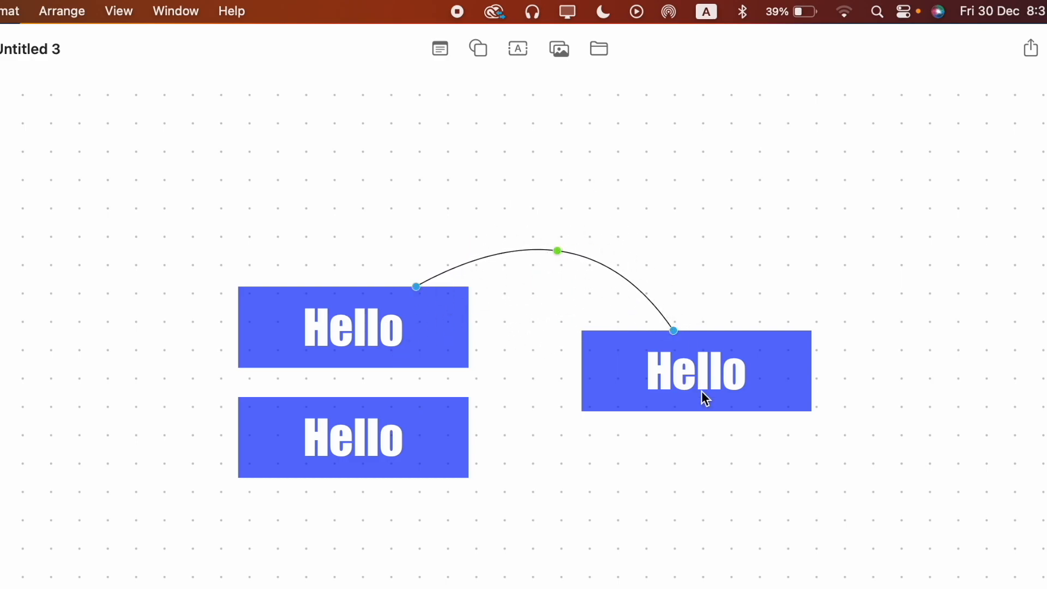
Step: Change the connector to the right-angled connection style and reroute it between the facing sides of the two rectangles
{"action": "left_click", "coordinate": [554, 250]}
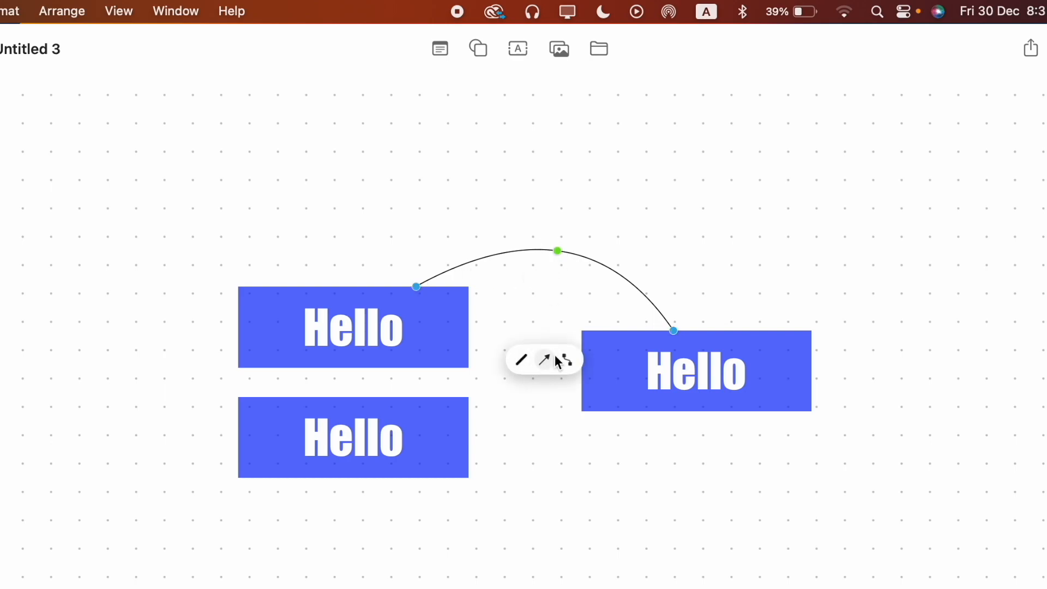
{"action": "left_click", "coordinate": [567, 358]}
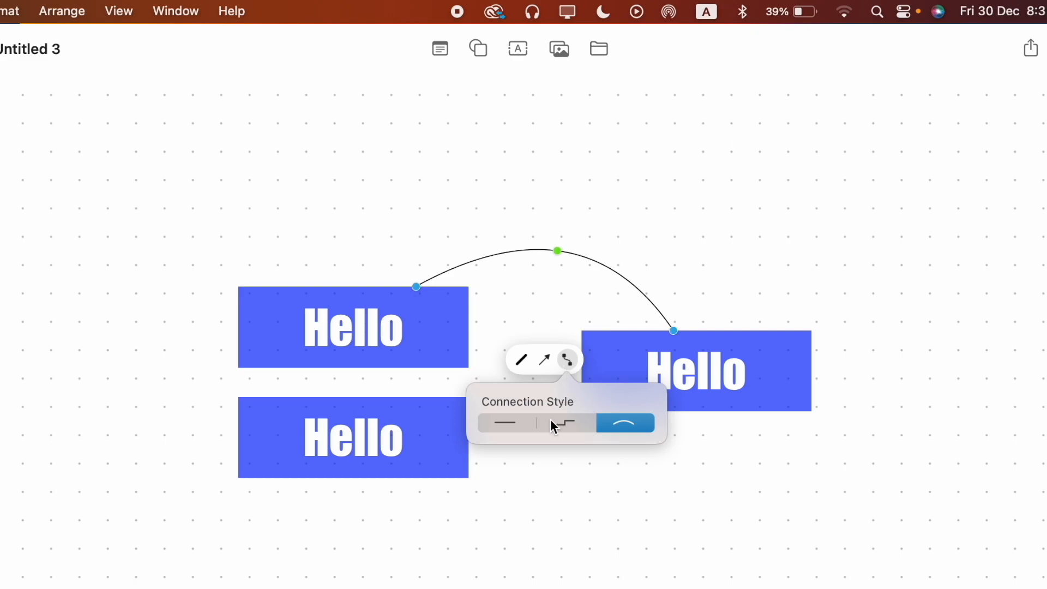
{"action": "left_click", "coordinate": [564, 425]}
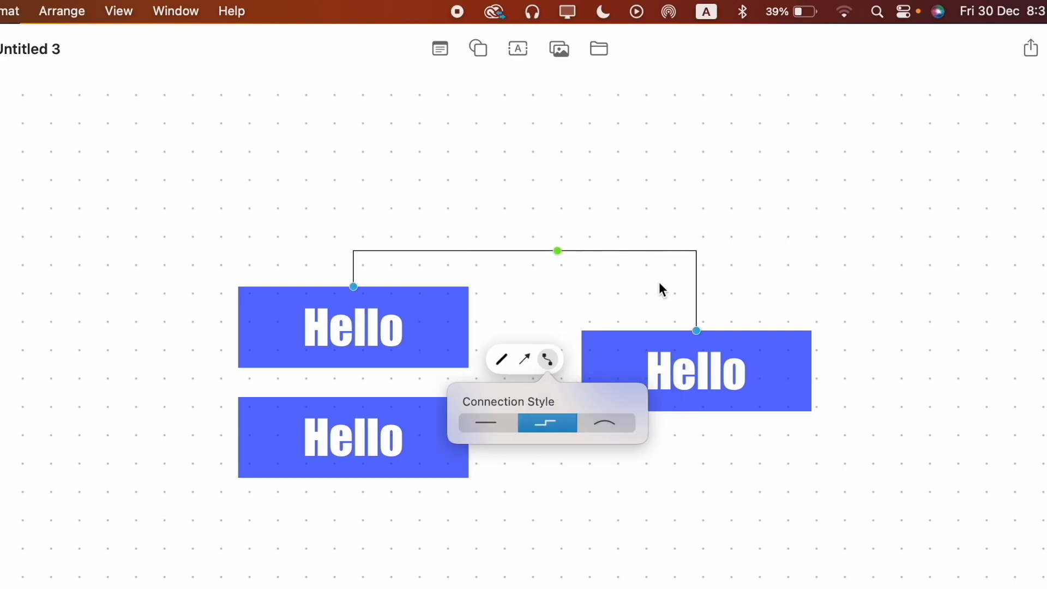
{"action": "left_click_drag", "start_coordinate": [558, 252], "coordinate": [602, 297]}
{"action": "left_click_drag", "start_coordinate": [578, 286], "coordinate": [526, 349]}
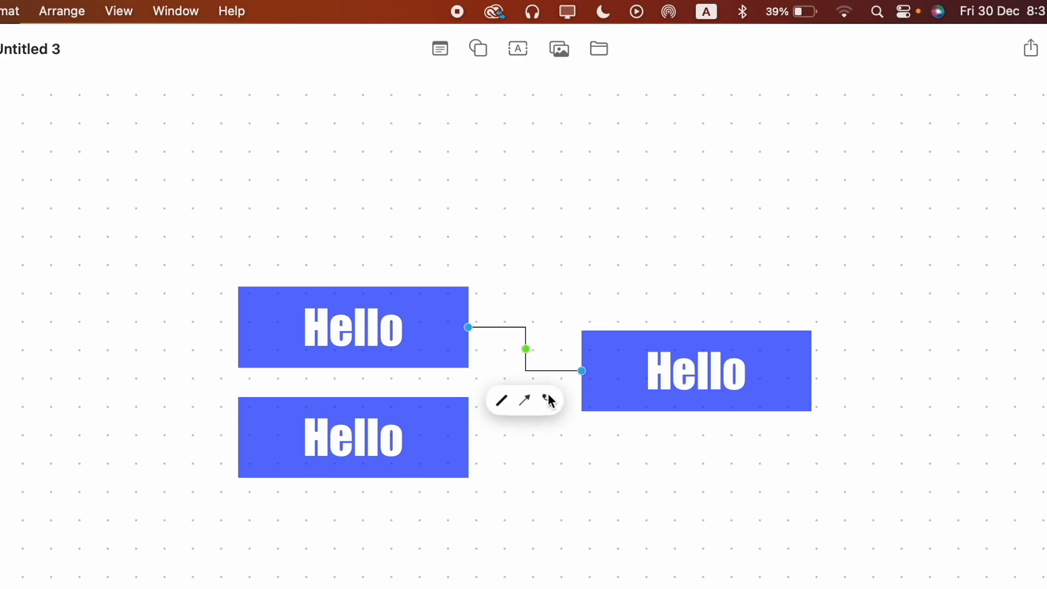
Step: Set the connector's line thickness to 4 pt, trying the dotted style before choosing the tapered brush stroke
{"action": "left_click", "coordinate": [507, 401]}
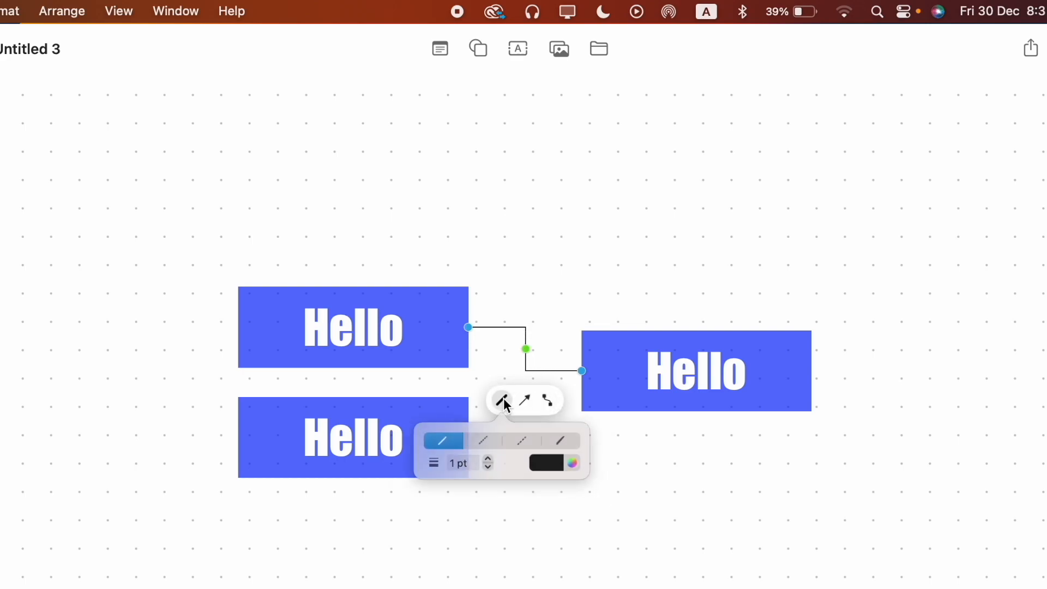
{"action": "left_click", "coordinate": [485, 446]}
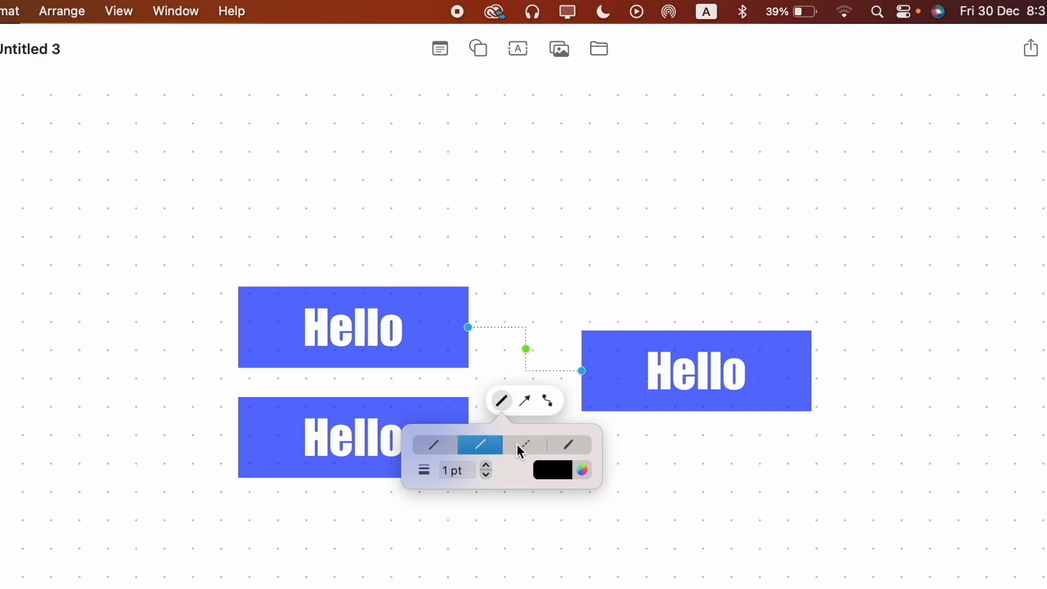
{"action": "left_click", "coordinate": [485, 466]}
{"action": "left_click", "coordinate": [485, 466]}
{"action": "left_click", "coordinate": [485, 466]}
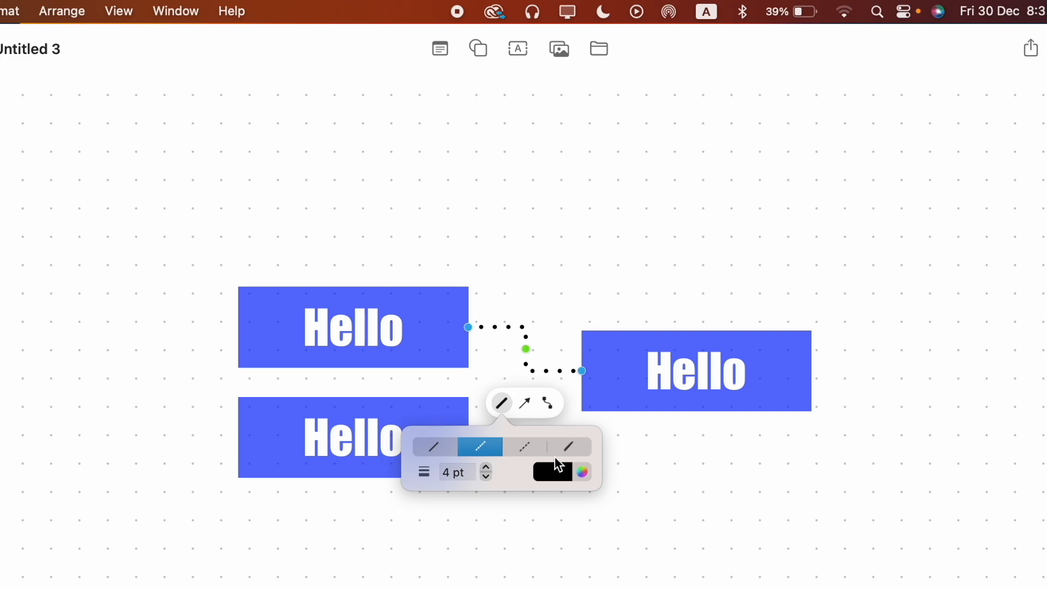
{"action": "left_click", "coordinate": [571, 457]}
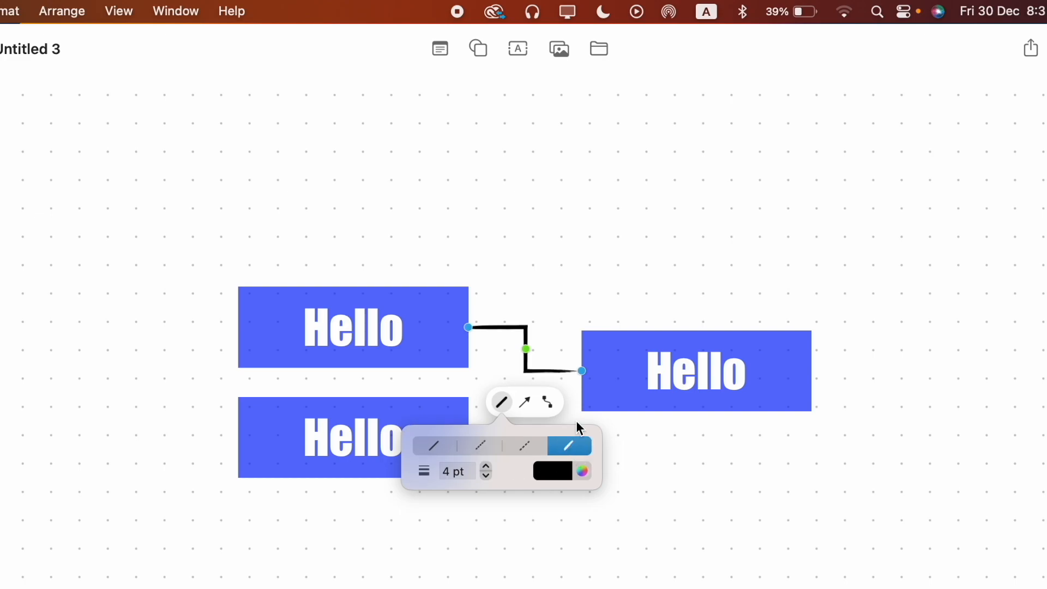
Step: Try green for the connector's stroke colour, settle on pink and deselect the line
{"action": "left_click", "coordinate": [555, 473]}
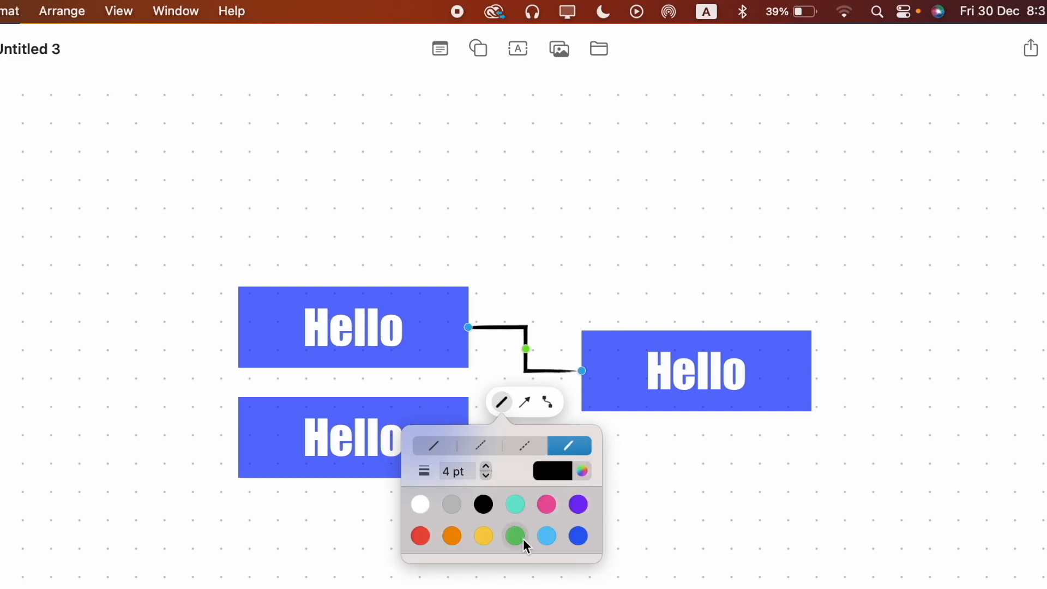
{"action": "left_click", "coordinate": [517, 539]}
{"action": "left_click", "coordinate": [550, 497]}
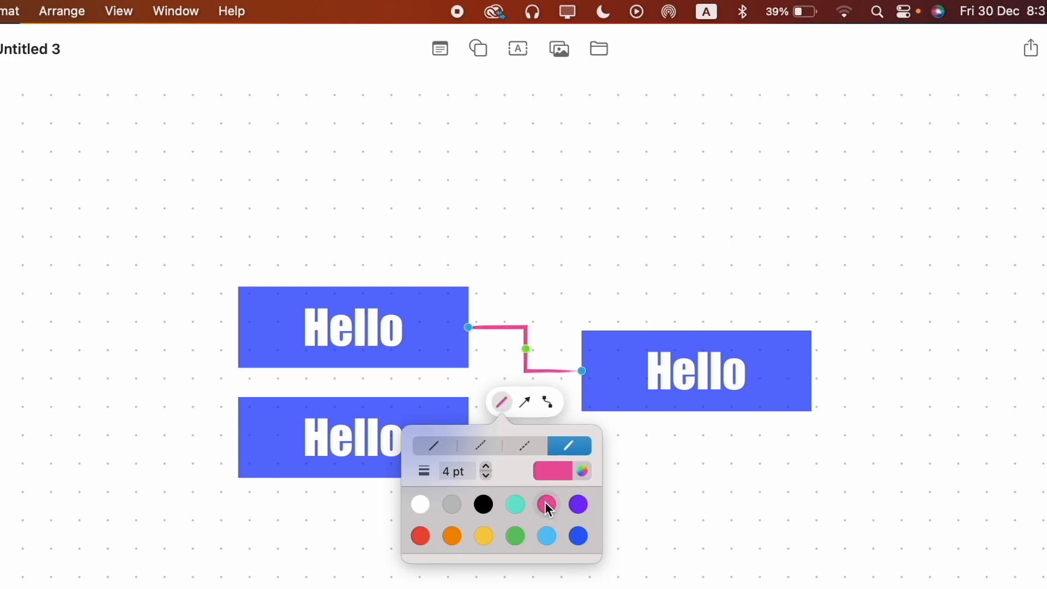
{"action": "left_click", "coordinate": [683, 475]}
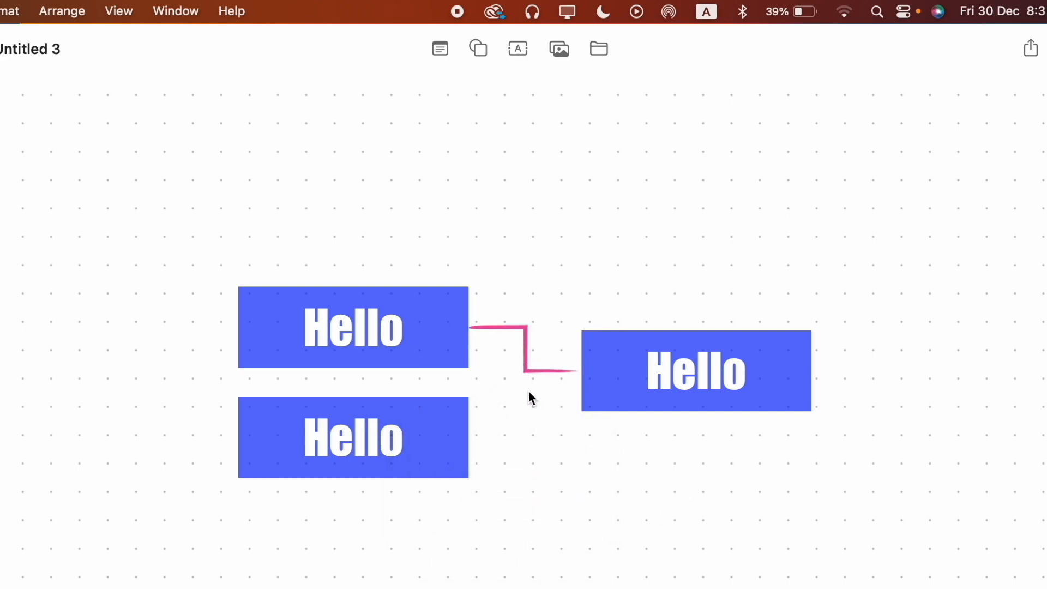
Step: Duplicate the pink connector and attach the copy between the lower-left and right "Hello" rectangles, aligning its bend with the first connector
{"action": "left_click", "coordinate": [528, 362]}
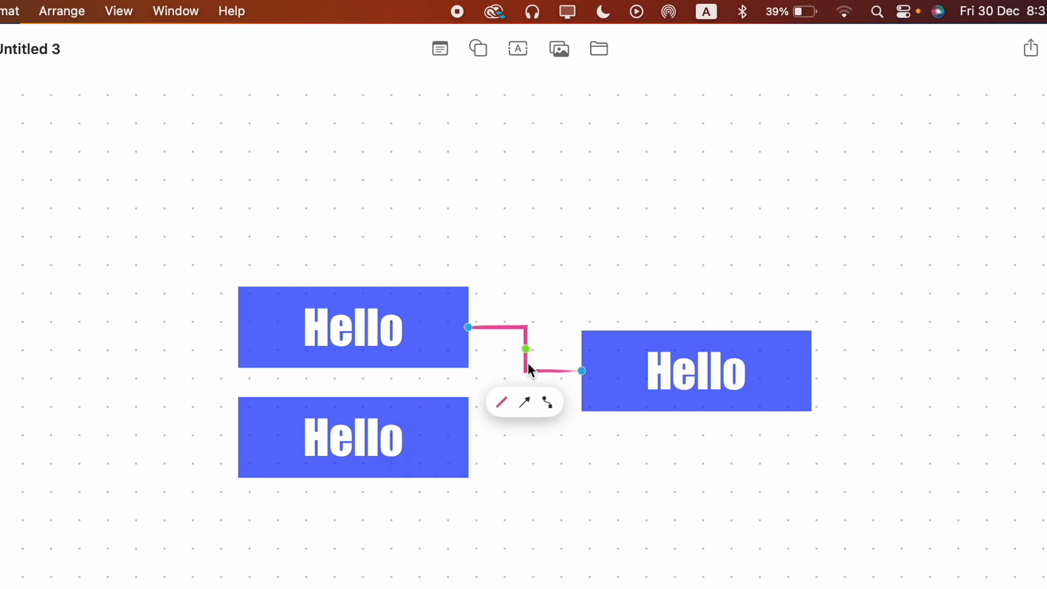
{"action": "left_click_drag", "start_coordinate": [528, 363], "coordinate": [698, 534]}
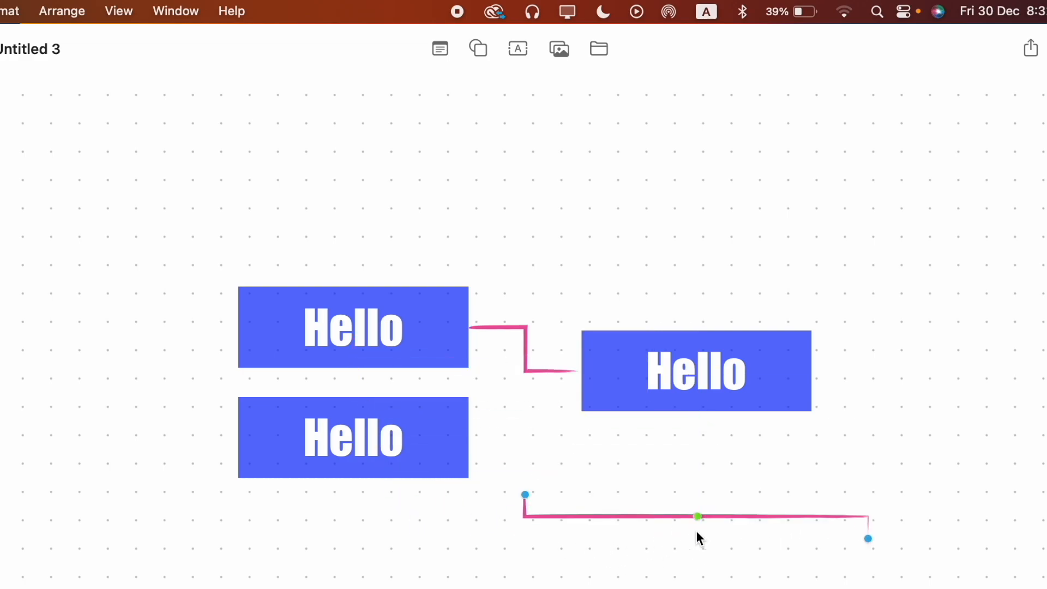
{"action": "left_click_drag", "start_coordinate": [526, 494], "coordinate": [468, 438]}
{"action": "left_click_drag", "start_coordinate": [983, 540], "coordinate": [666, 417]}
{"action": "left_click_drag", "start_coordinate": [808, 515], "coordinate": [524, 401]}
{"action": "left_click", "coordinate": [617, 477]}
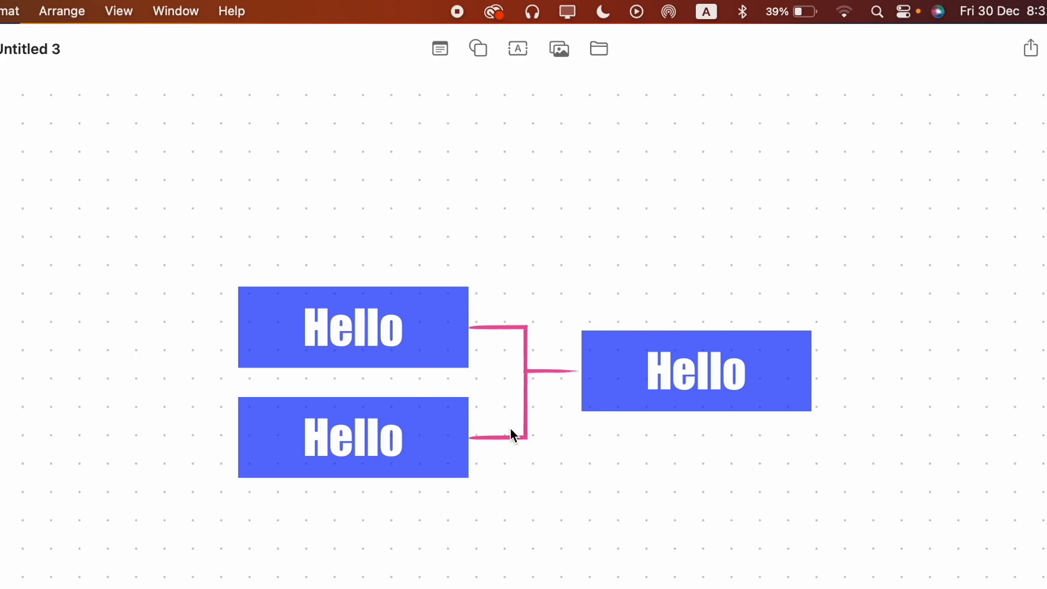
{"action": "scroll", "coordinate": [509, 428], "scroll_direction": "down", "scroll_amount": 3}
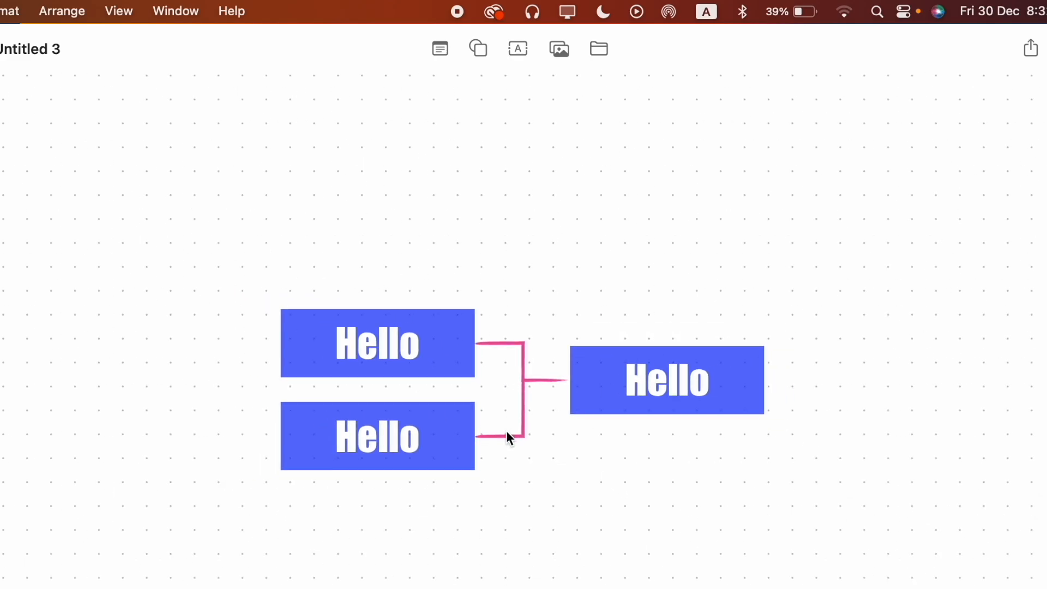
{"action": "left_click", "coordinate": [483, 49]}
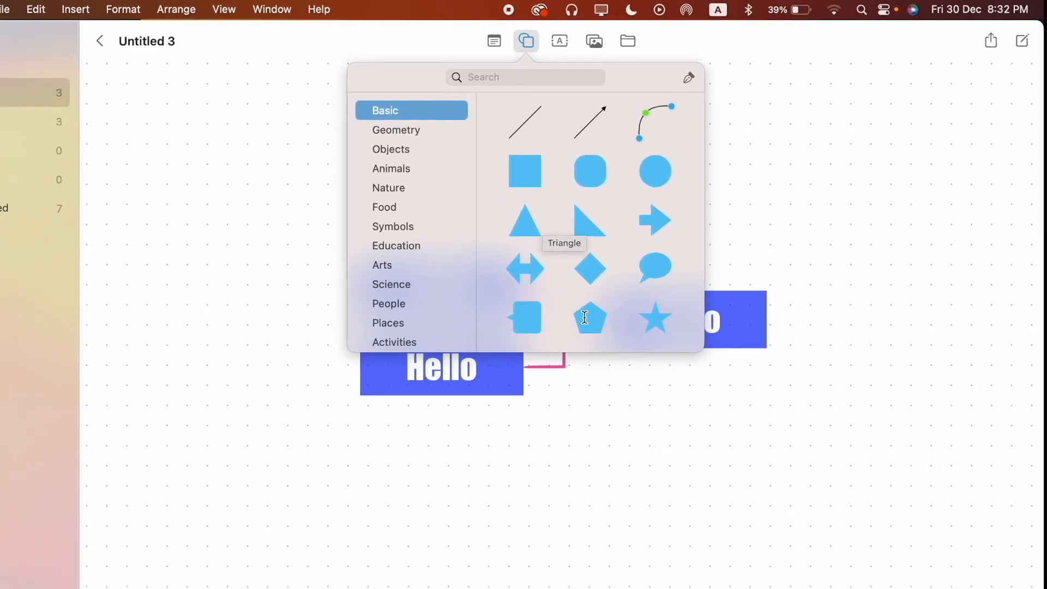
{"action": "left_click", "coordinate": [371, 157]}
{"action": "scroll", "coordinate": [593, 302], "scroll_direction": "up", "scroll_amount": 10}
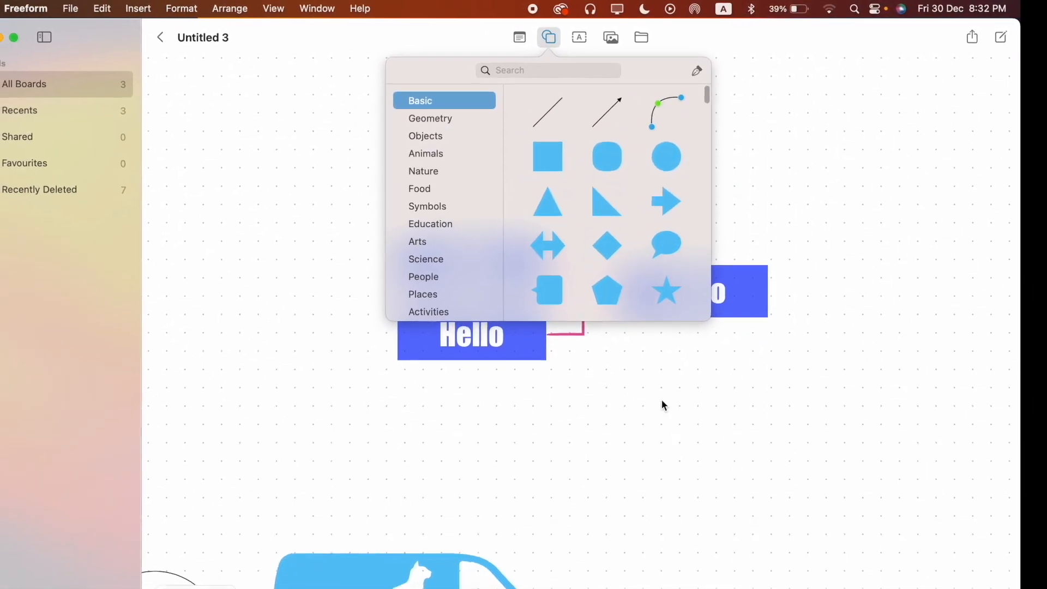
{"action": "left_click", "coordinate": [660, 434]}
Step: Insert a text box and move it to the empty area above and left of the "Hello" rectangles
{"action": "scroll", "coordinate": [670, 388], "scroll_direction": "down", "scroll_amount": 3}
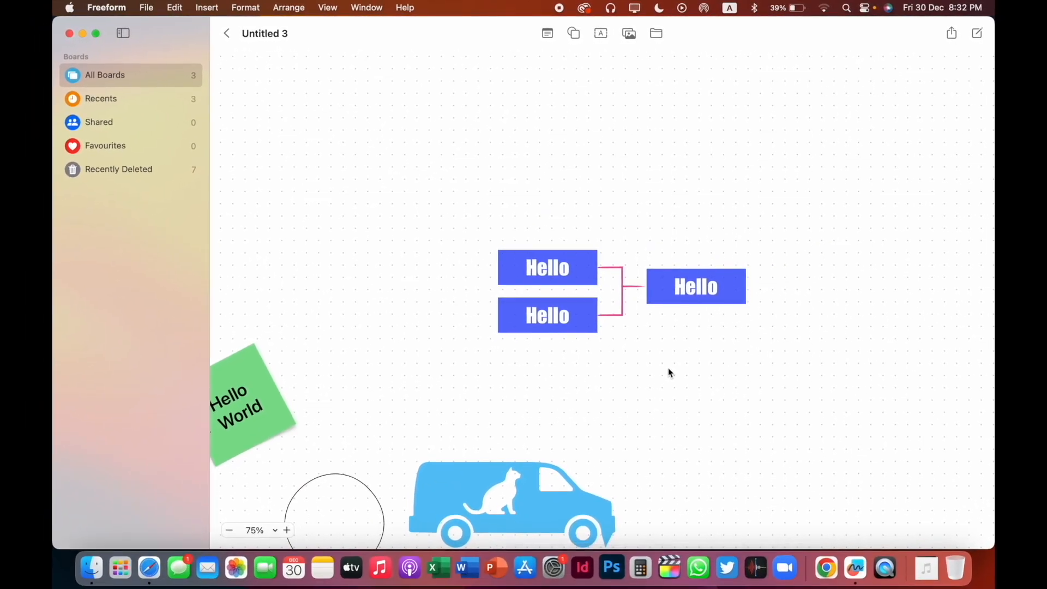
{"action": "scroll", "coordinate": [627, 259], "scroll_direction": "up", "scroll_amount": 3}
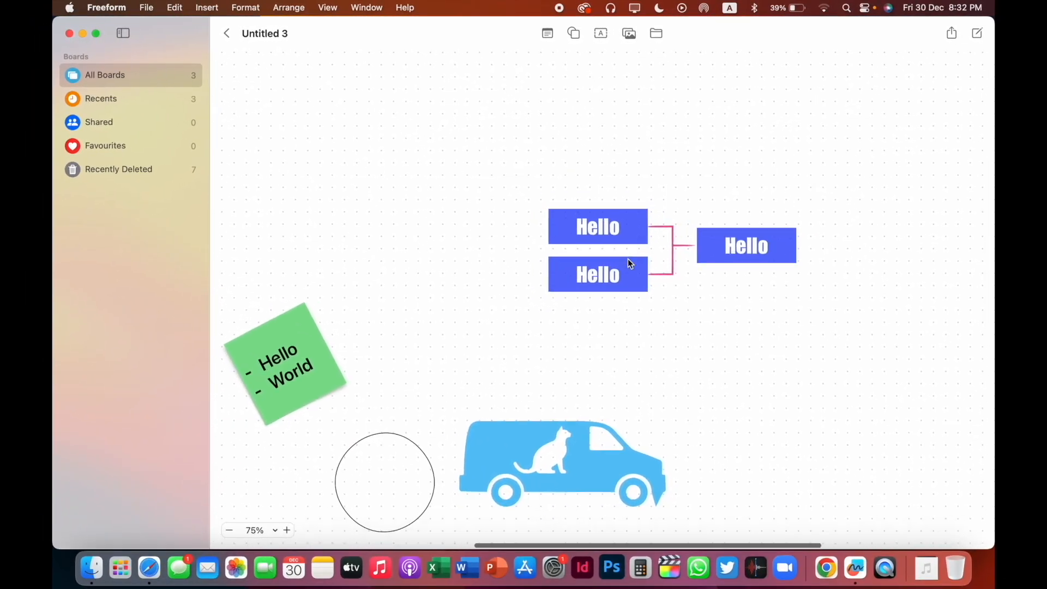
{"action": "scroll", "coordinate": [635, 259], "scroll_direction": "up", "scroll_amount": 3}
{"action": "scroll", "coordinate": [635, 258], "scroll_direction": "left", "scroll_amount": 2}
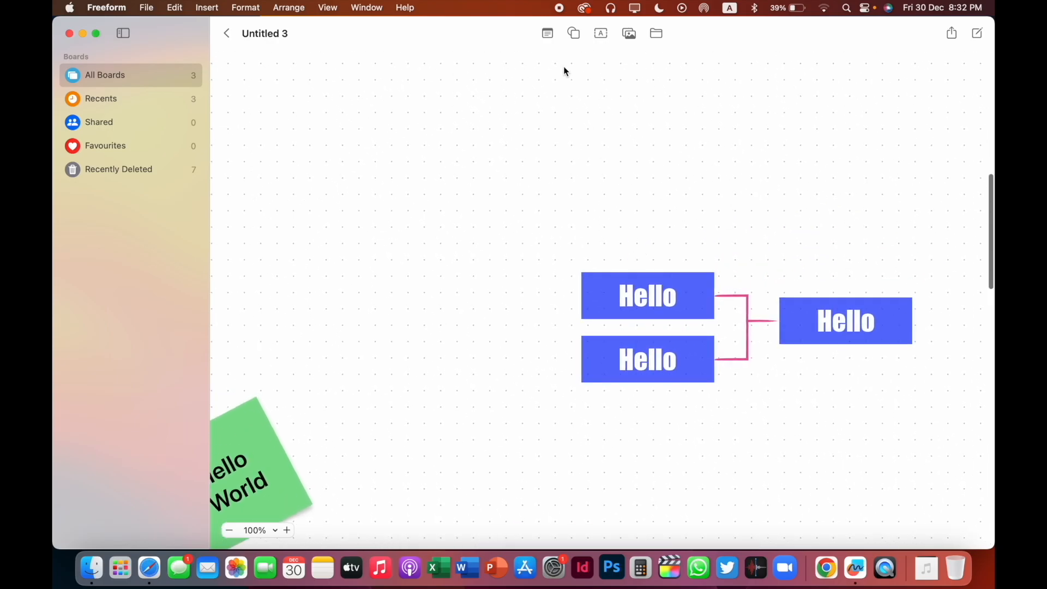
{"action": "left_click", "coordinate": [604, 35]}
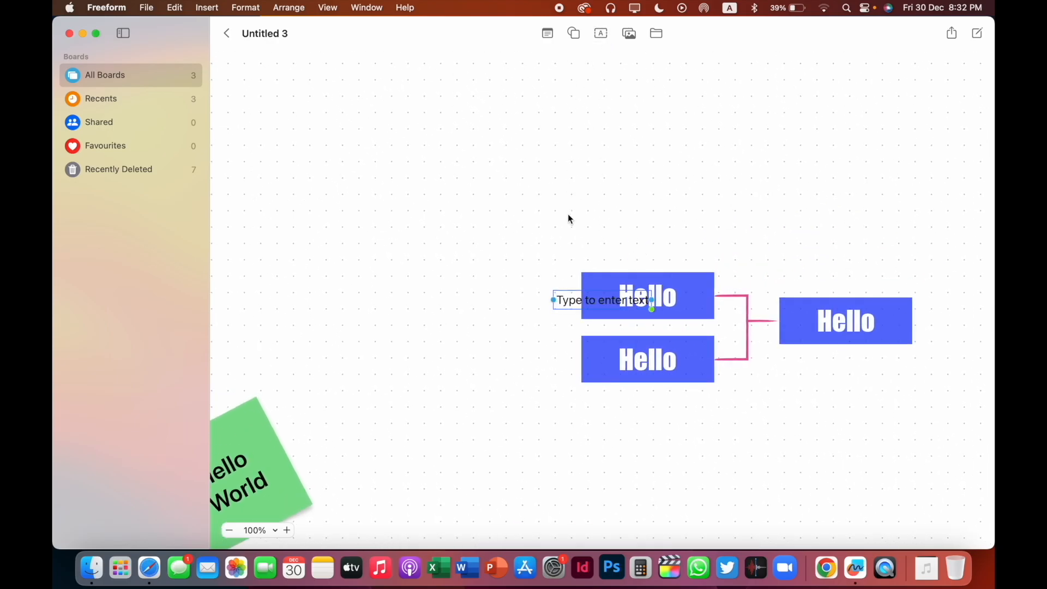
{"action": "left_click_drag", "start_coordinate": [572, 294], "coordinate": [408, 192]}
Step: Scale up the new text box and its text, and stretch the box wider to the right
{"action": "scroll", "coordinate": [408, 192], "scroll_direction": "up", "scroll_amount": 3}
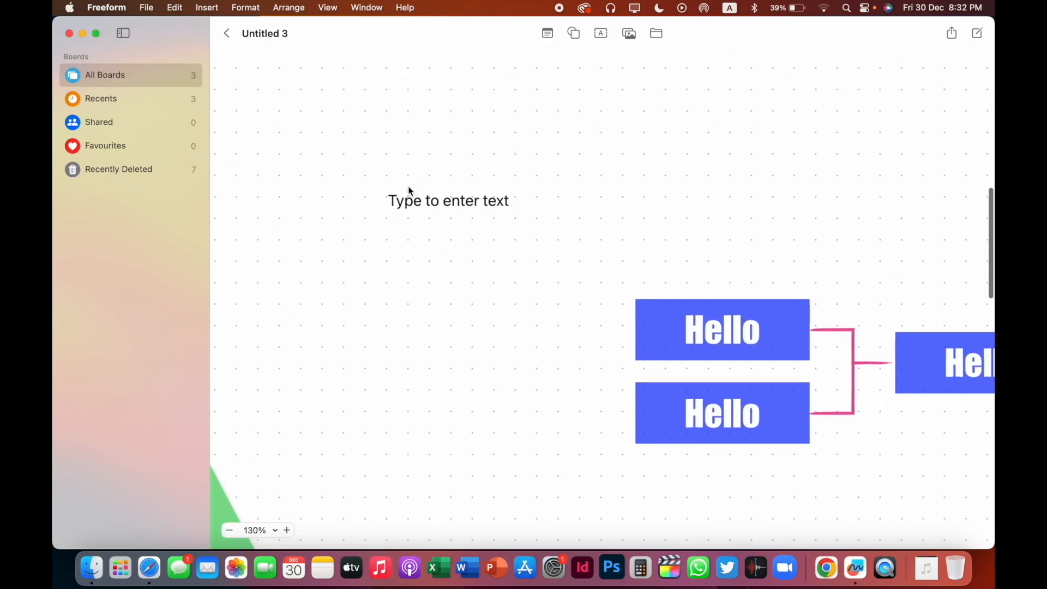
{"action": "left_click_drag", "start_coordinate": [515, 211], "coordinate": [543, 275]}
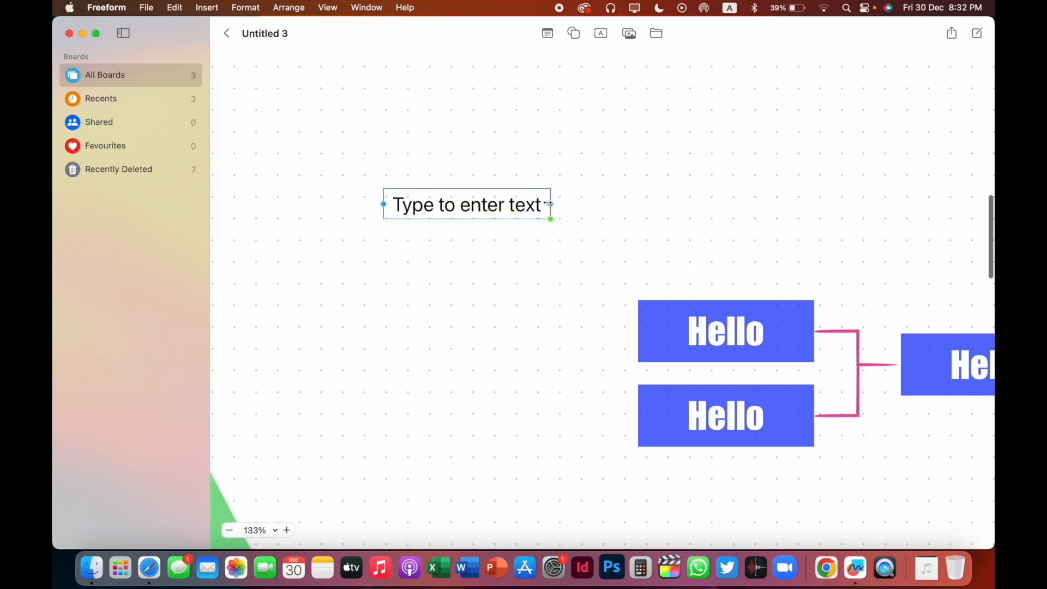
{"action": "left_click_drag", "start_coordinate": [551, 204], "coordinate": [676, 219]}
Step: Replace the placeholder in the text box with three lines: "Text!!", "Adjflkaf" and "Adfm,naf"
{"action": "left_click", "coordinate": [578, 206]}
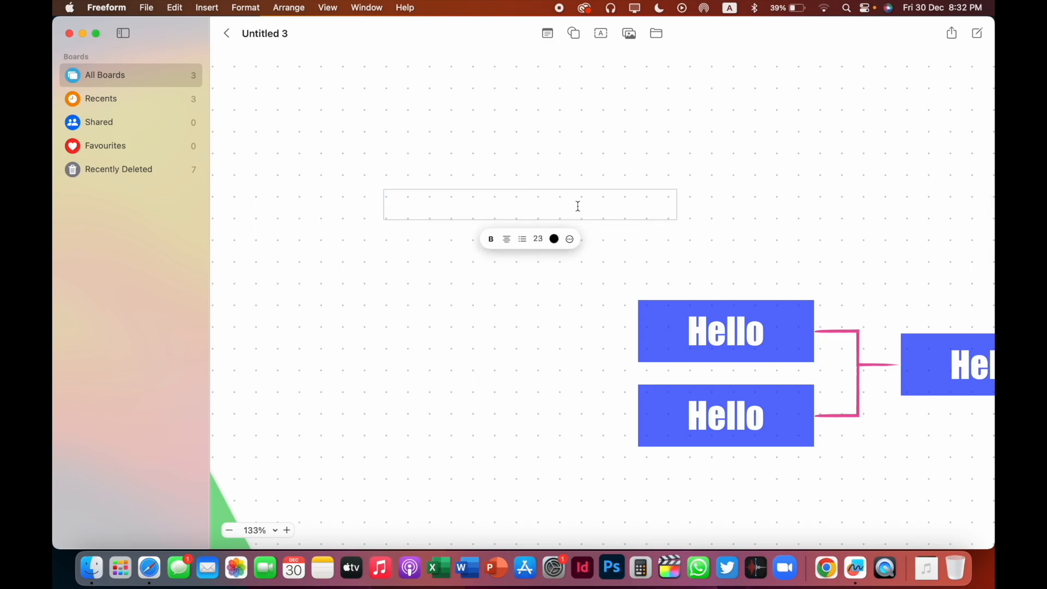
{"action": "type", "text": "xt!!"}
{"action": "key", "text": "Return"}
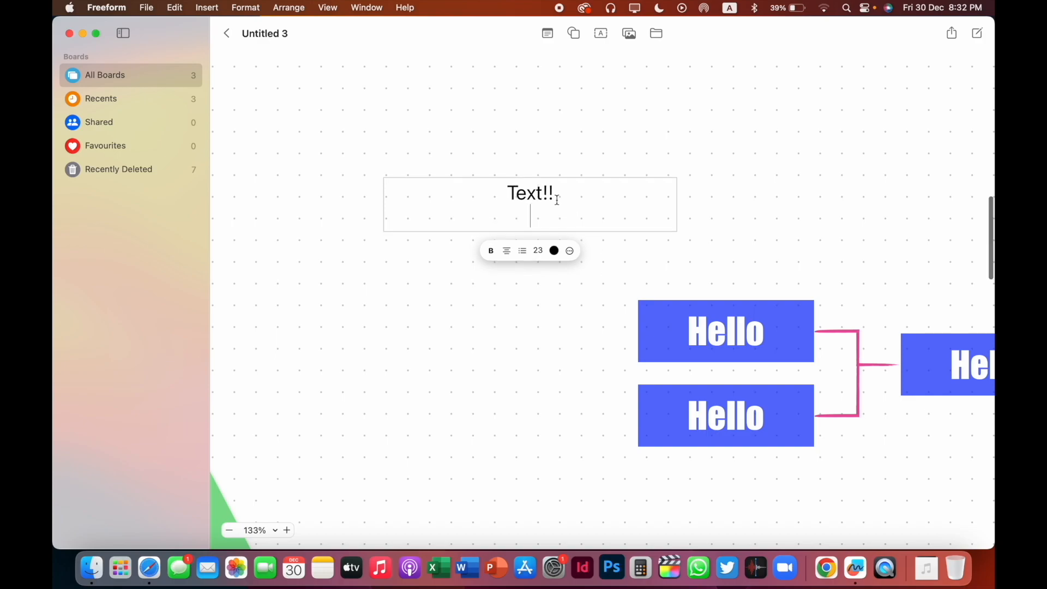
{"action": "type", "text": "adjflkaf"}
{"action": "key", "text": "Return"}
{"action": "type", "text": "adfm,naf"}
{"action": "key", "text": "Return"}
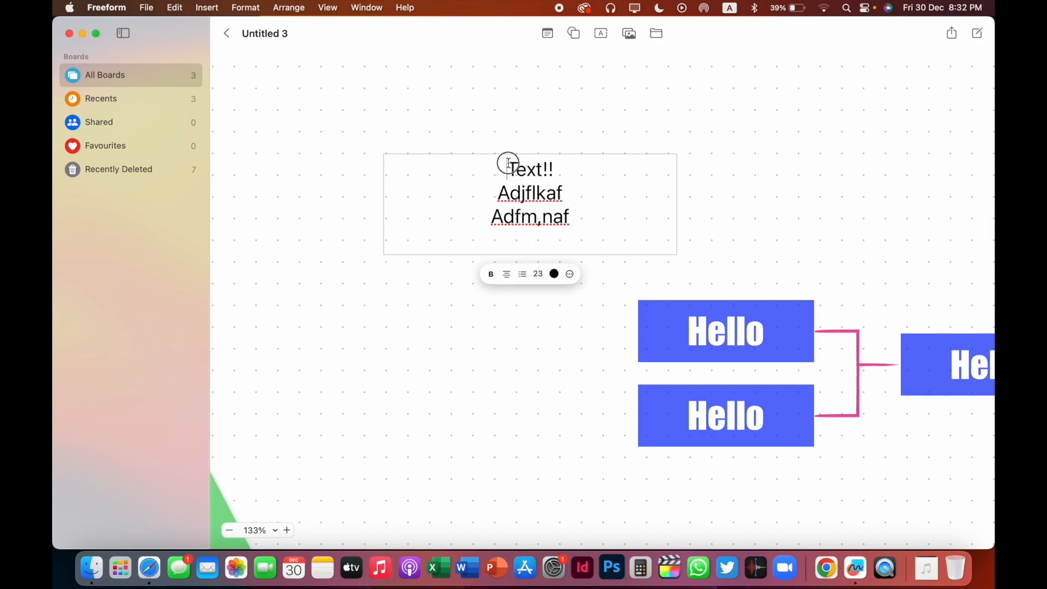
Step: Select the three lines of text, view the available font options, then close them and deselect the text box
{"action": "left_click_drag", "start_coordinate": [508, 163], "coordinate": [578, 227]}
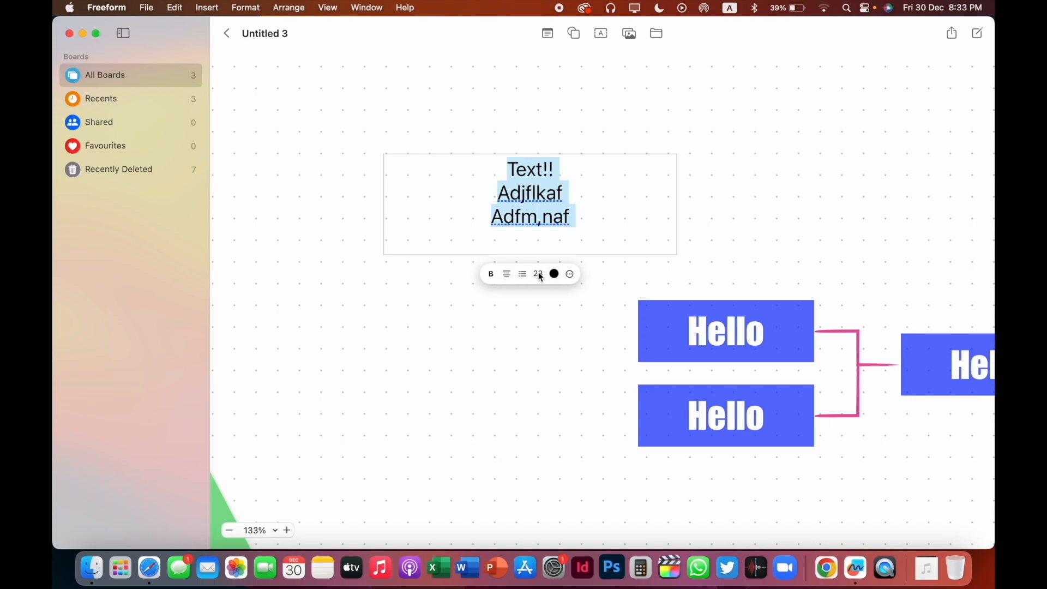
{"action": "left_click", "coordinate": [570, 275]}
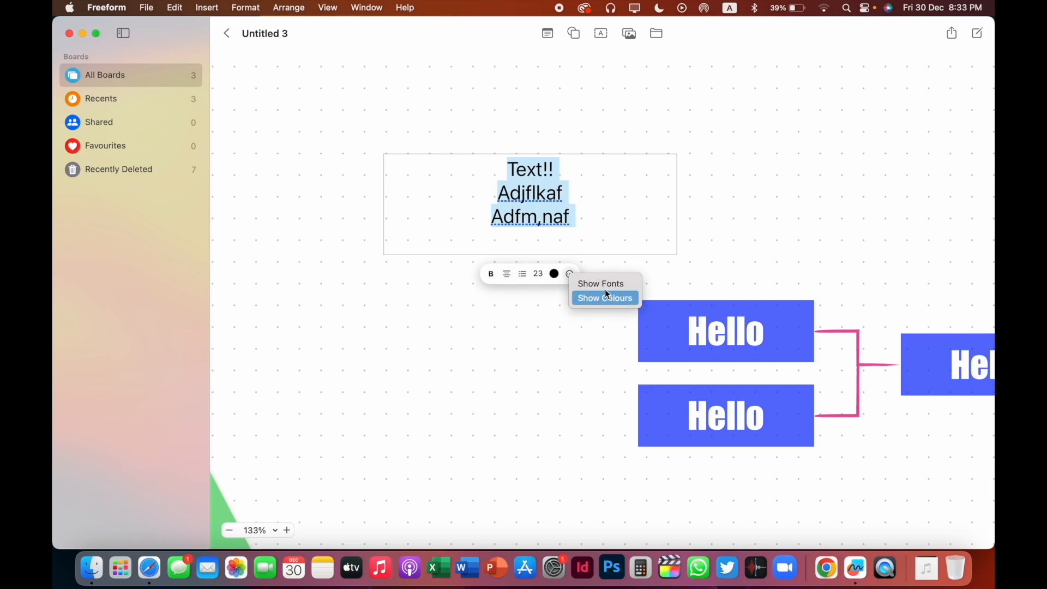
{"action": "left_click", "coordinate": [607, 291]}
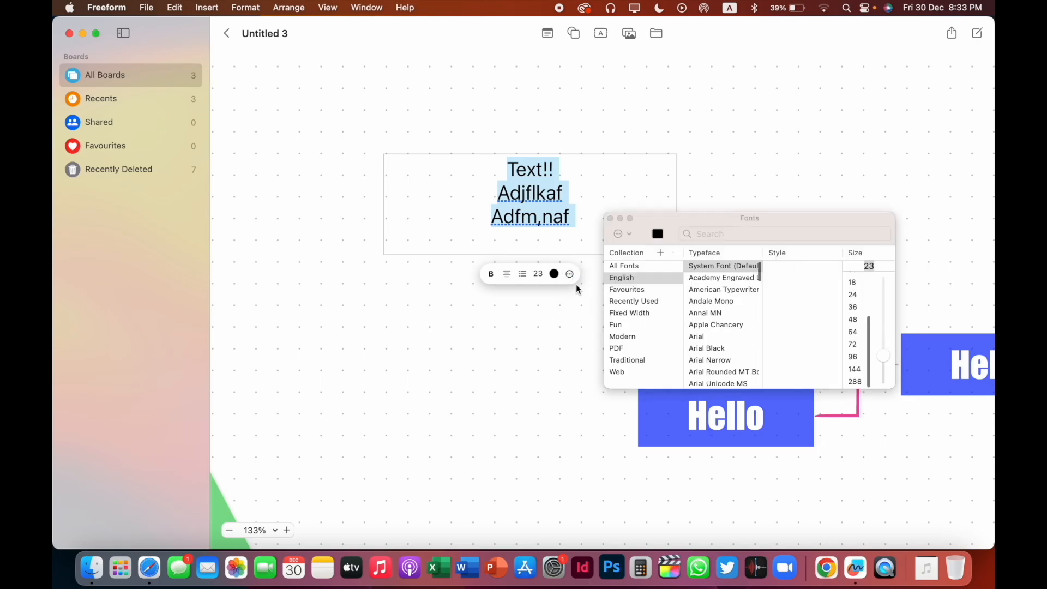
{"action": "left_click", "coordinate": [610, 218]}
{"action": "left_click", "coordinate": [532, 402]}
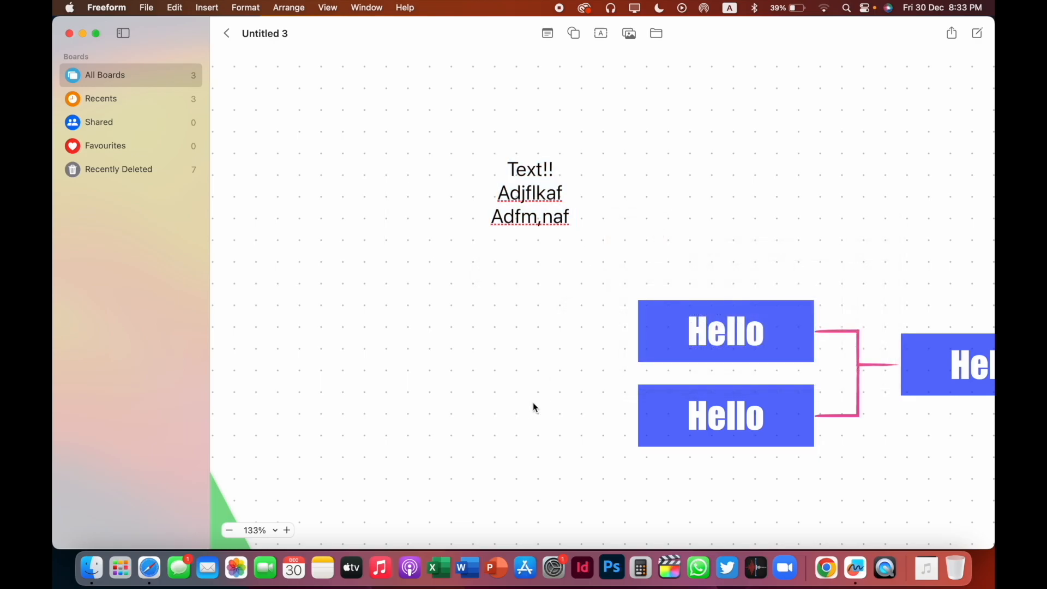
Step: Move the text box to the space above the green sticky note
{"action": "scroll", "coordinate": [532, 403], "scroll_direction": "down", "scroll_amount": 5}
{"action": "left_click_drag", "start_coordinate": [498, 289], "coordinate": [385, 344]}
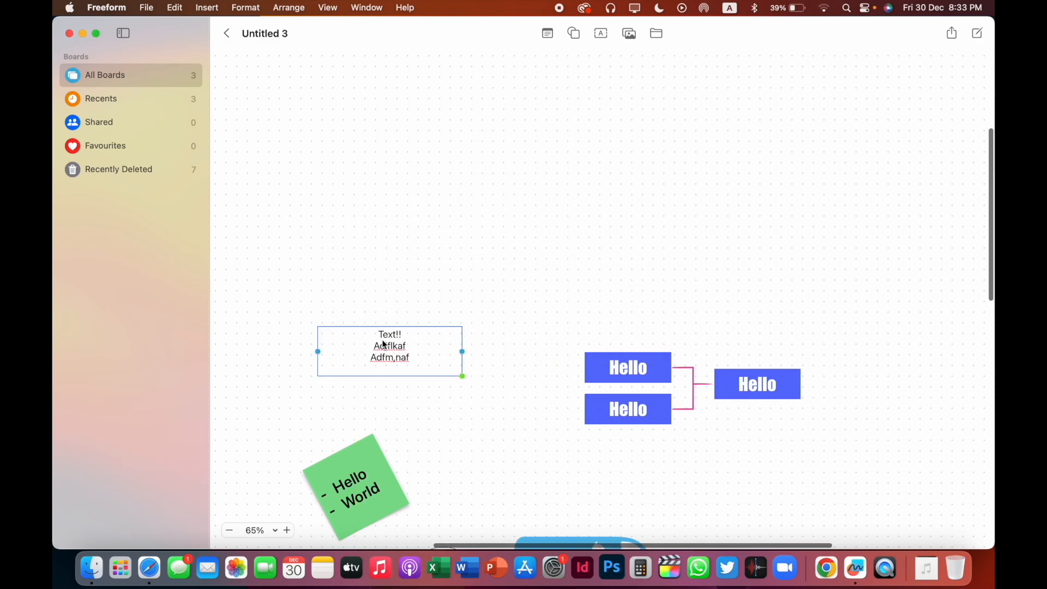
{"action": "scroll", "coordinate": [385, 345], "scroll_direction": "up", "scroll_amount": 5}
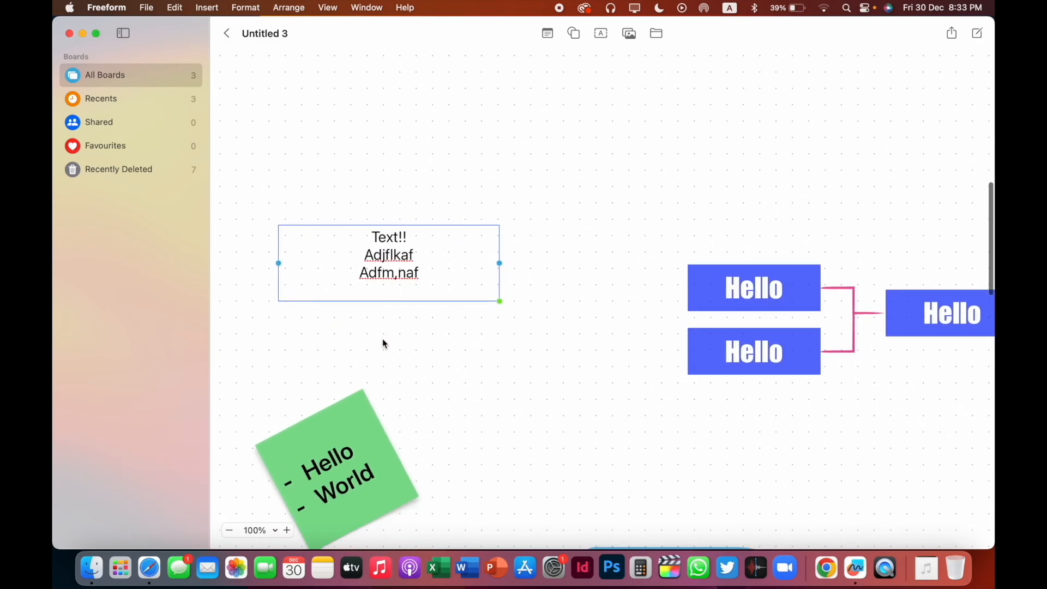
{"action": "scroll", "coordinate": [384, 344], "scroll_direction": "down", "scroll_amount": 4}
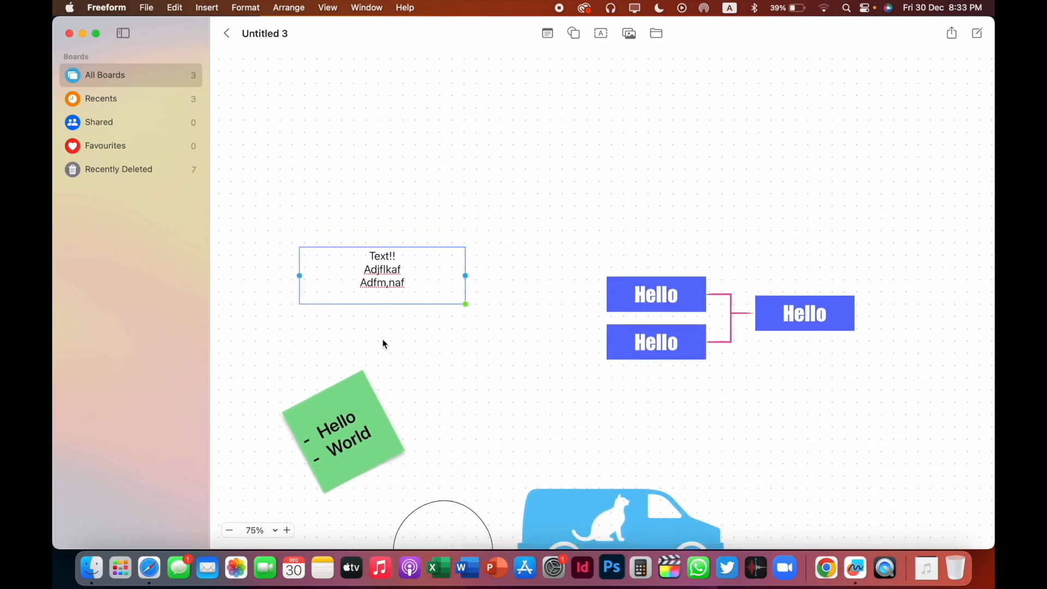
{"action": "scroll", "coordinate": [594, 169], "scroll_direction": "up", "scroll_amount": 3}
{"action": "scroll", "coordinate": [594, 169], "scroll_direction": "down", "scroll_amount": 2}
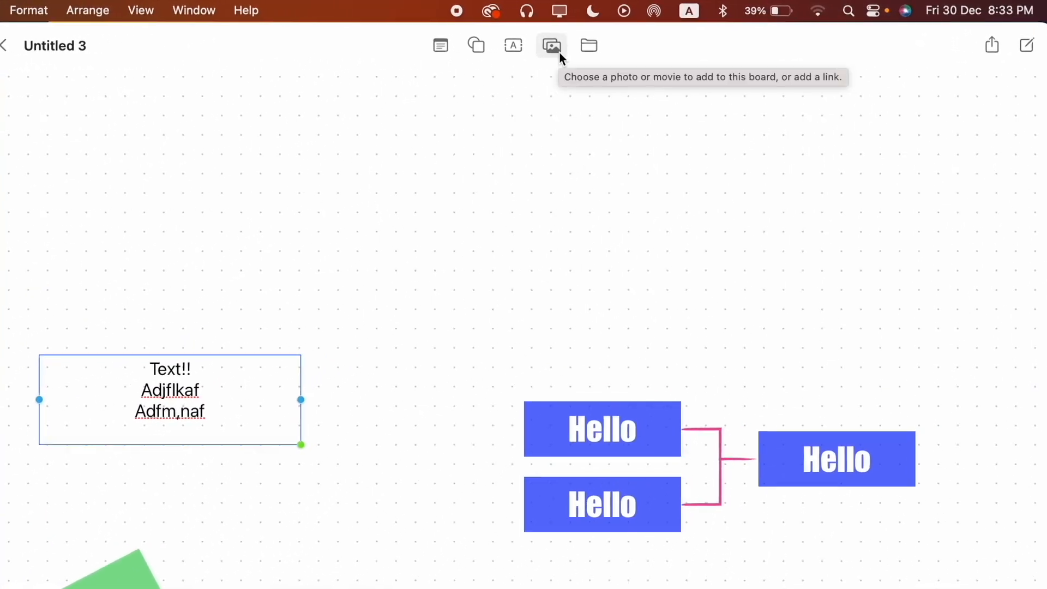
{"action": "left_click", "coordinate": [518, 58]}
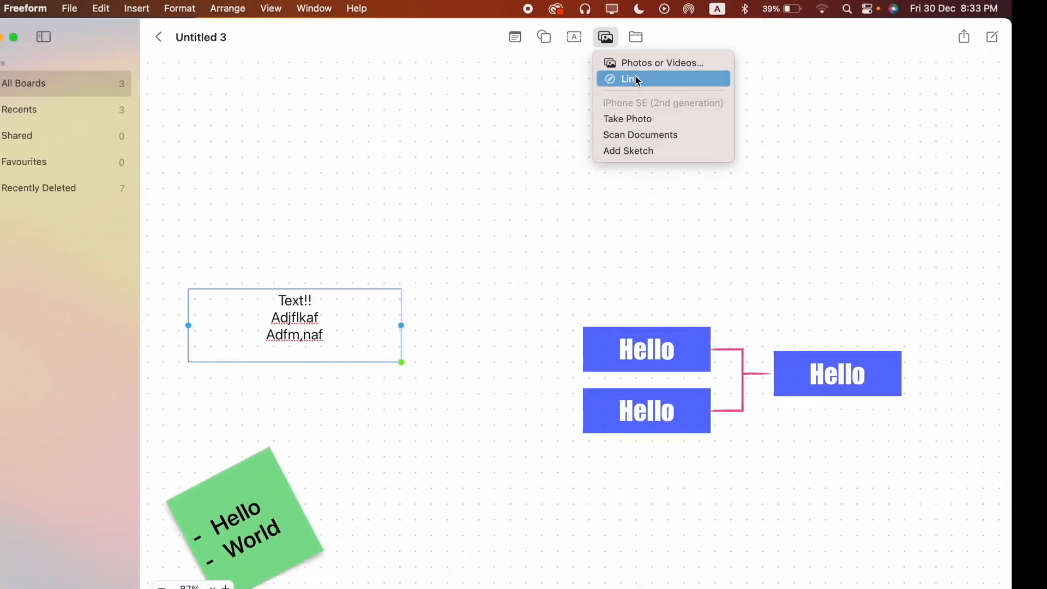
{"action": "left_click", "coordinate": [459, 145]}
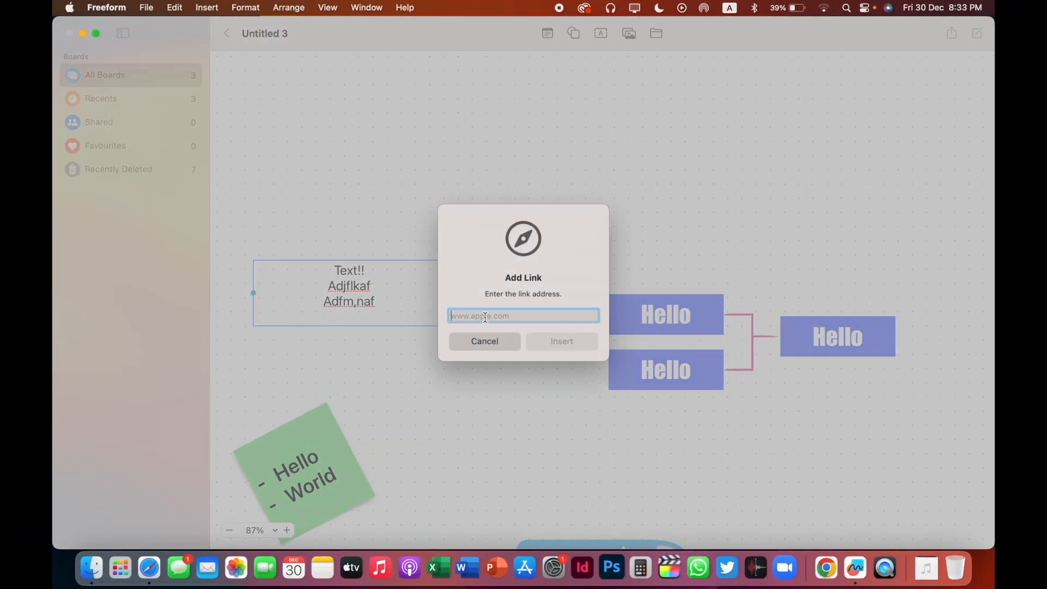
{"action": "type", "text": "www.apple.com"}
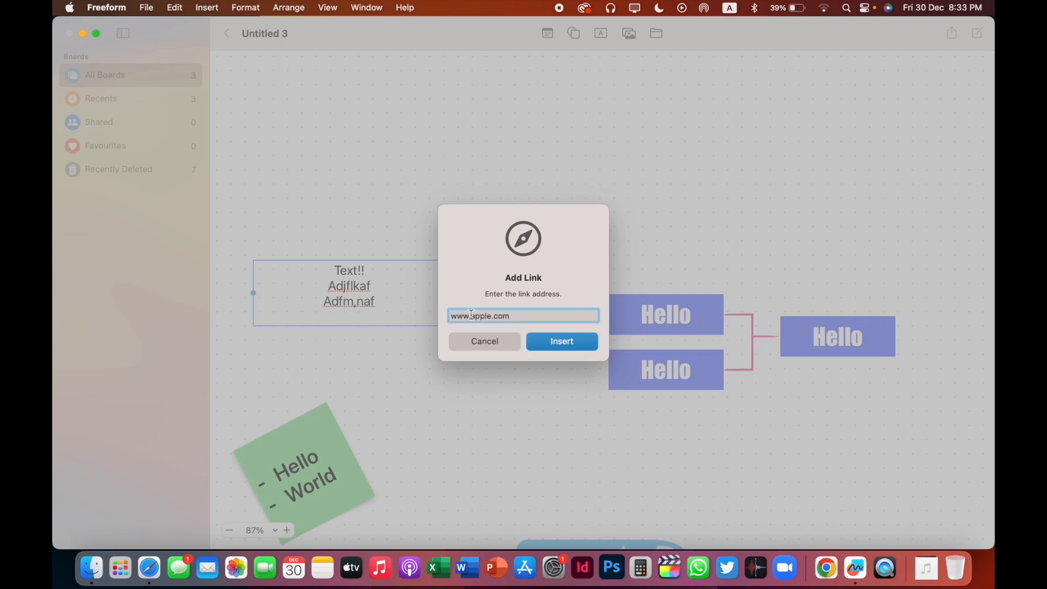
{"action": "left_click", "coordinate": [552, 340]}
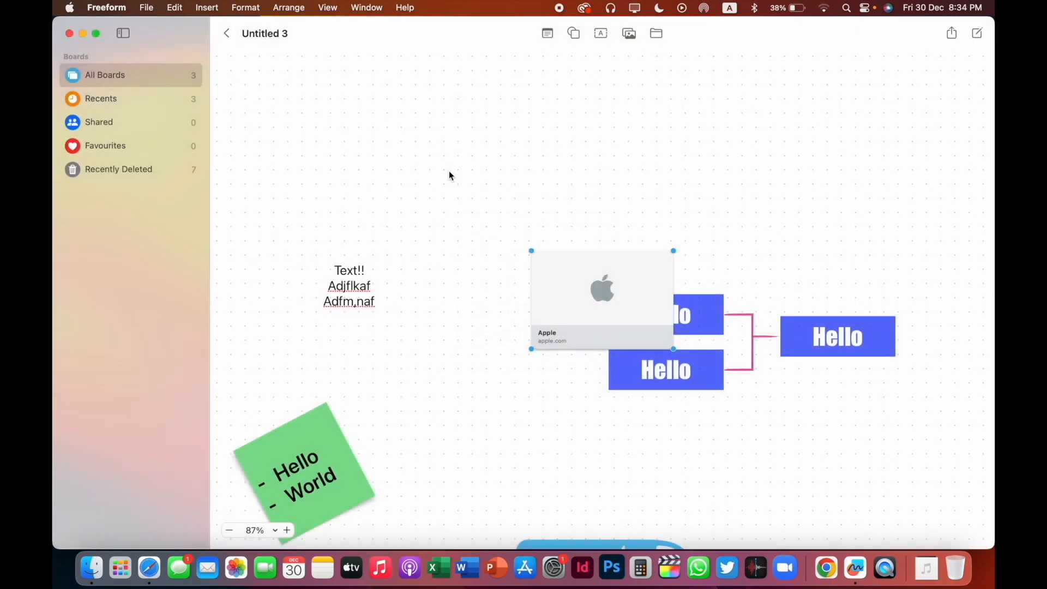
{"action": "left_click_drag", "start_coordinate": [628, 292], "coordinate": [453, 149]}
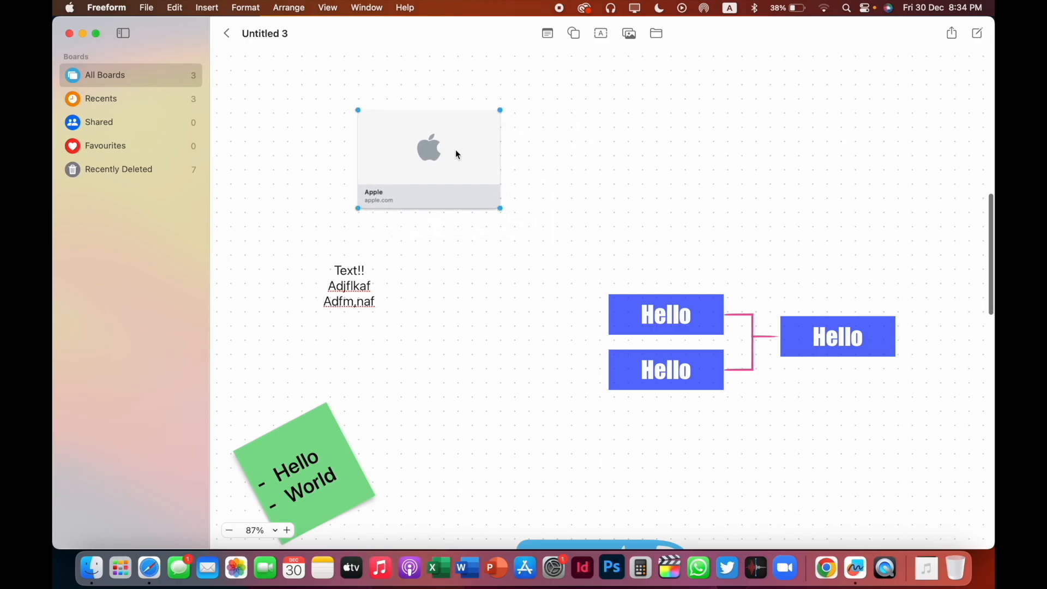
Step: Resize the Apple link card slightly smaller and reposition it above and to the left of the three-line text box
{"action": "left_click_drag", "start_coordinate": [500, 207], "coordinate": [533, 231]}
{"action": "left_click_drag", "start_coordinate": [464, 185], "coordinate": [354, 157]}
{"action": "left_click_drag", "start_coordinate": [416, 202], "coordinate": [373, 168]}
{"action": "left_click_drag", "start_coordinate": [326, 121], "coordinate": [340, 140]}
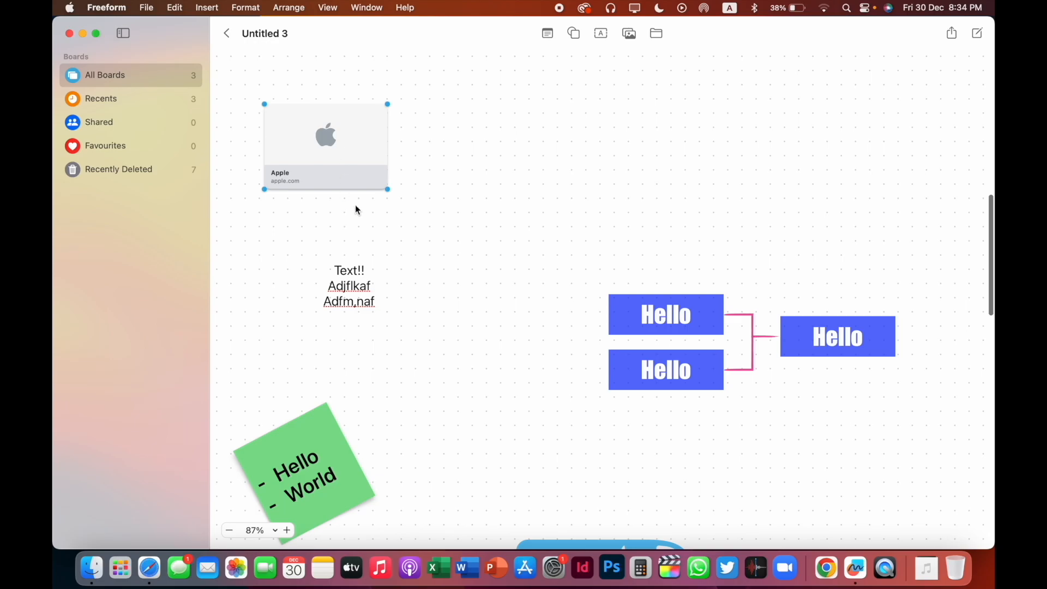
{"action": "left_click", "coordinate": [601, 33]}
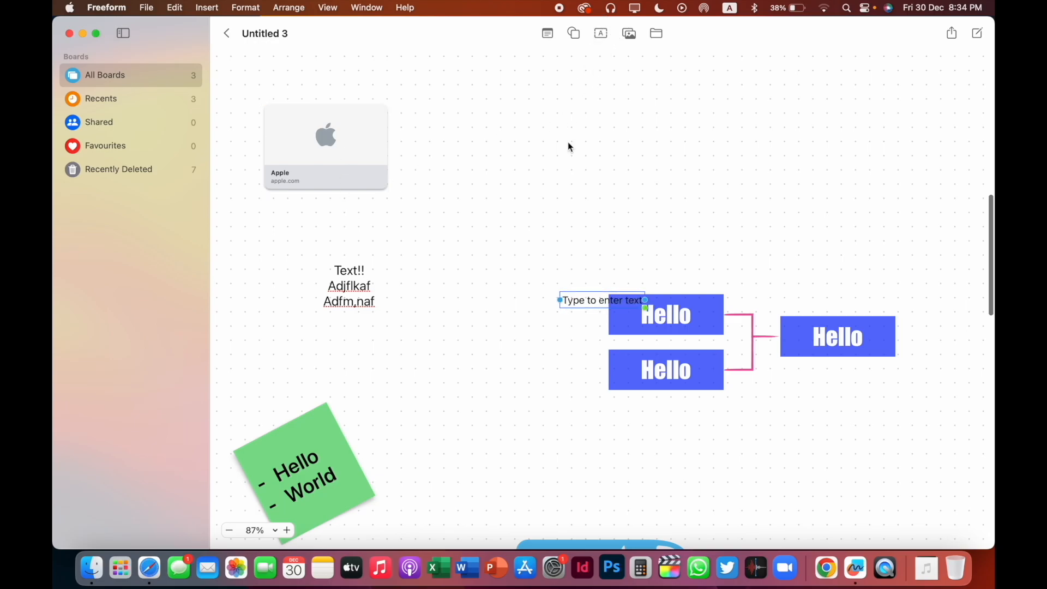
{"action": "left_click_drag", "start_coordinate": [590, 303], "coordinate": [524, 201]}
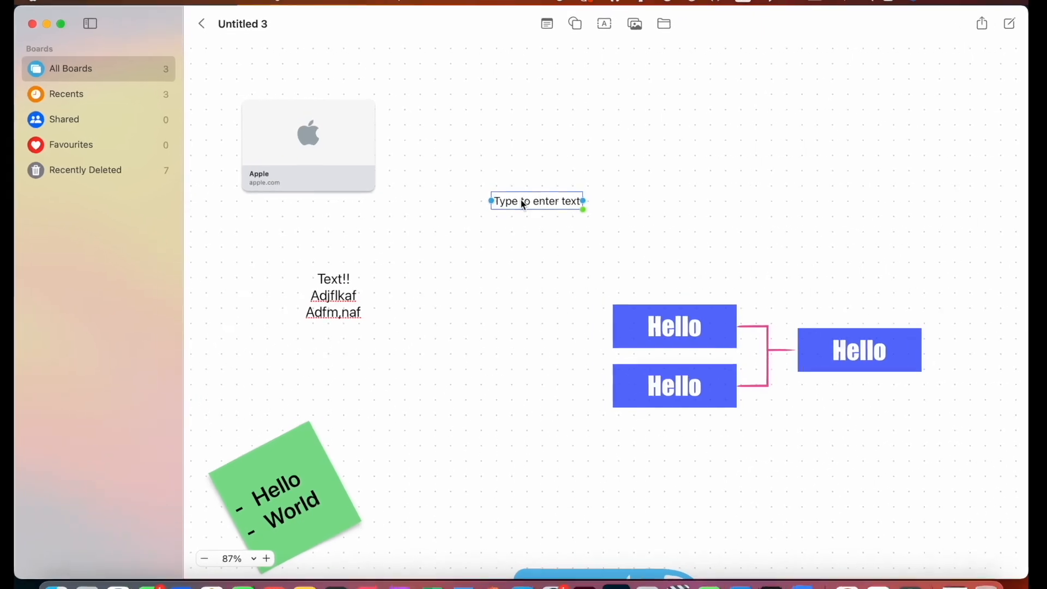
{"action": "double_click", "coordinate": [524, 204]}
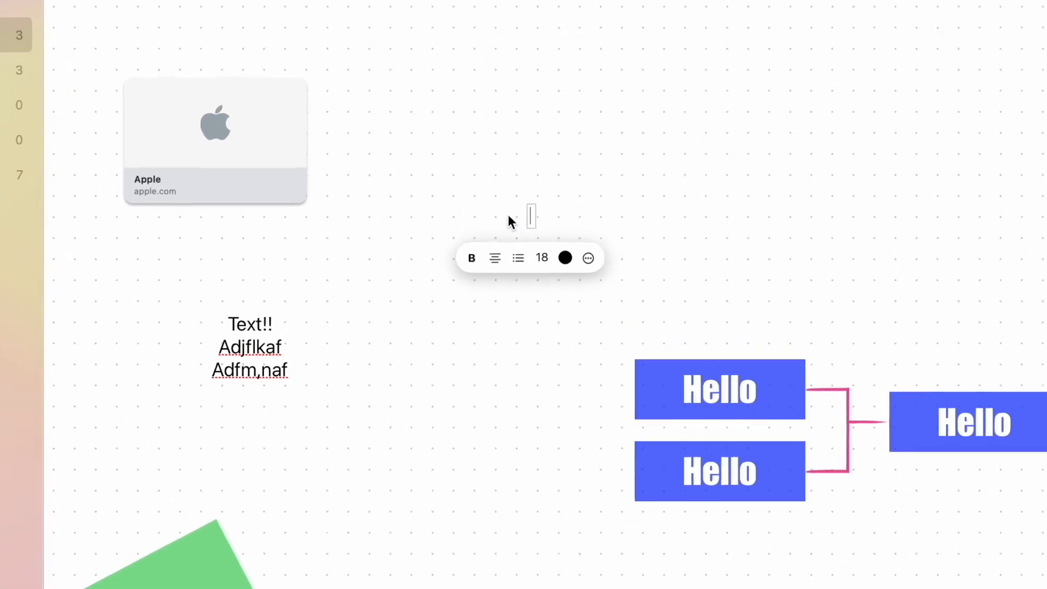
{"action": "type", "text": "ww"}
{"action": "type", "text": "w.apple"}
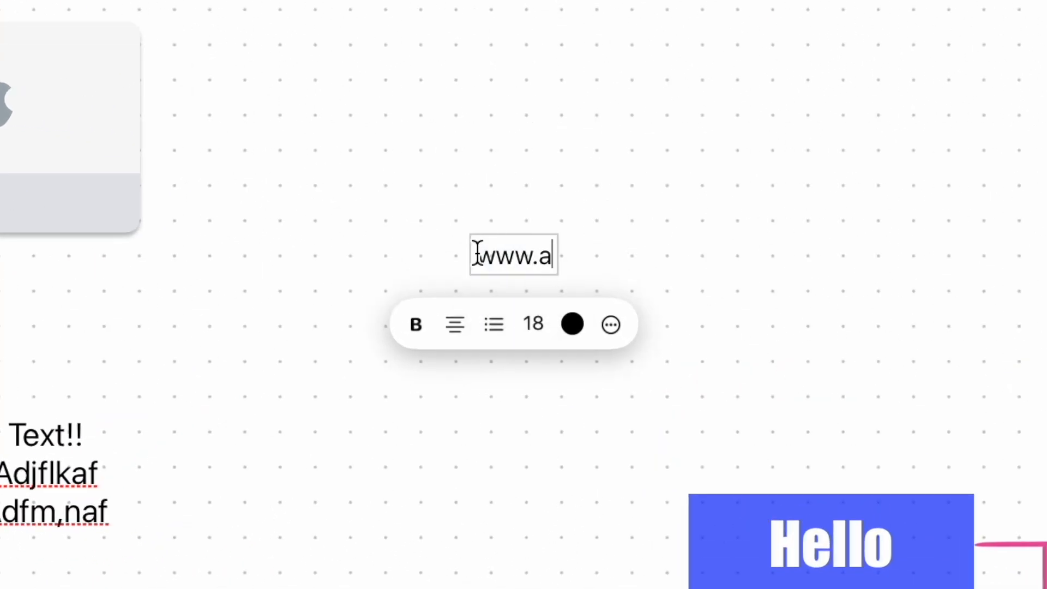
{"action": "type", "text": ".com her"}
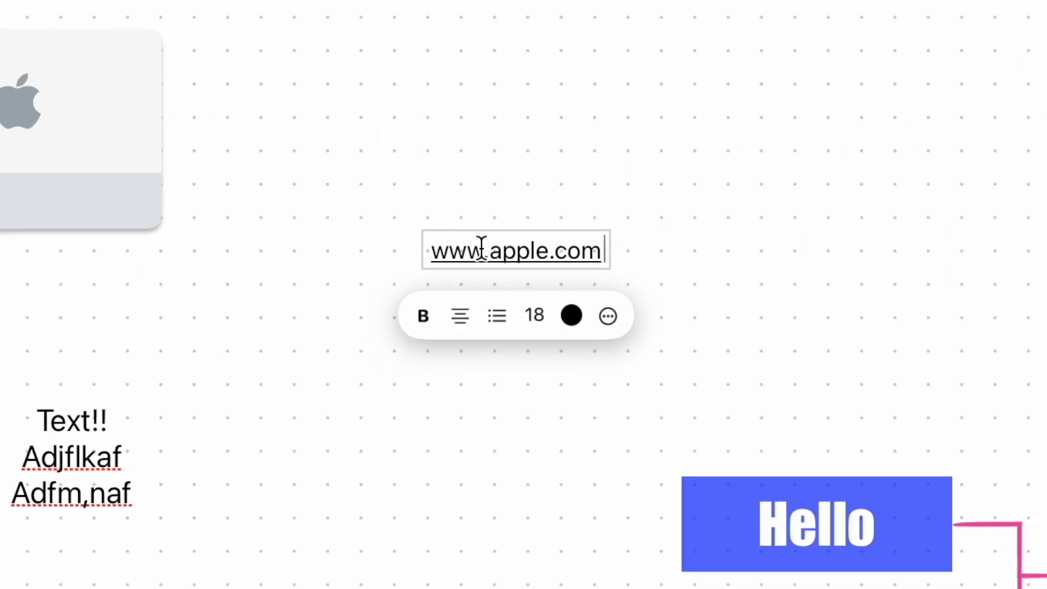
{"action": "type", "text": "e"}
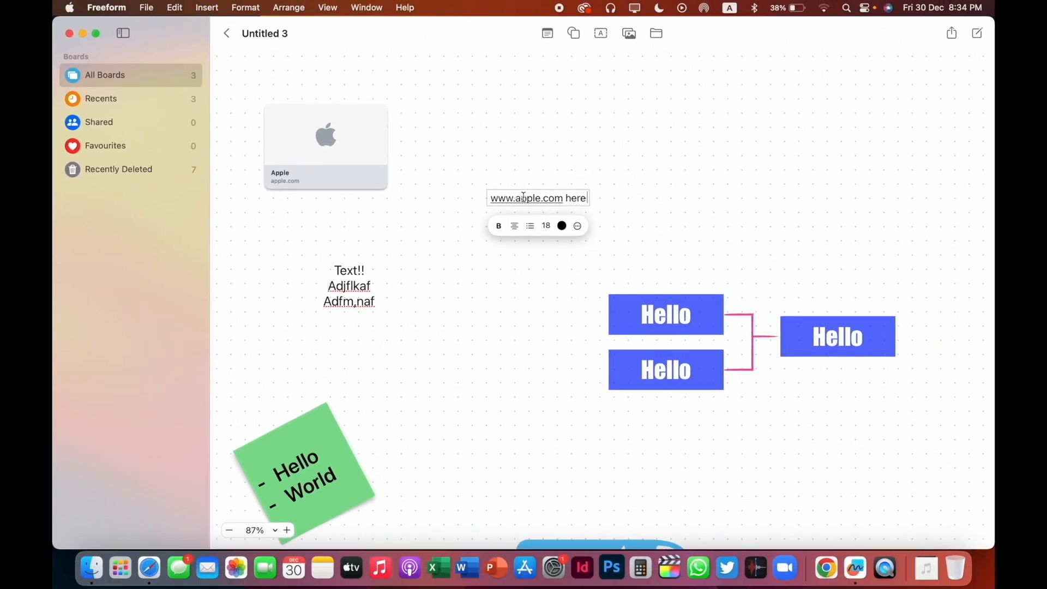
{"action": "left_click", "coordinate": [557, 251]}
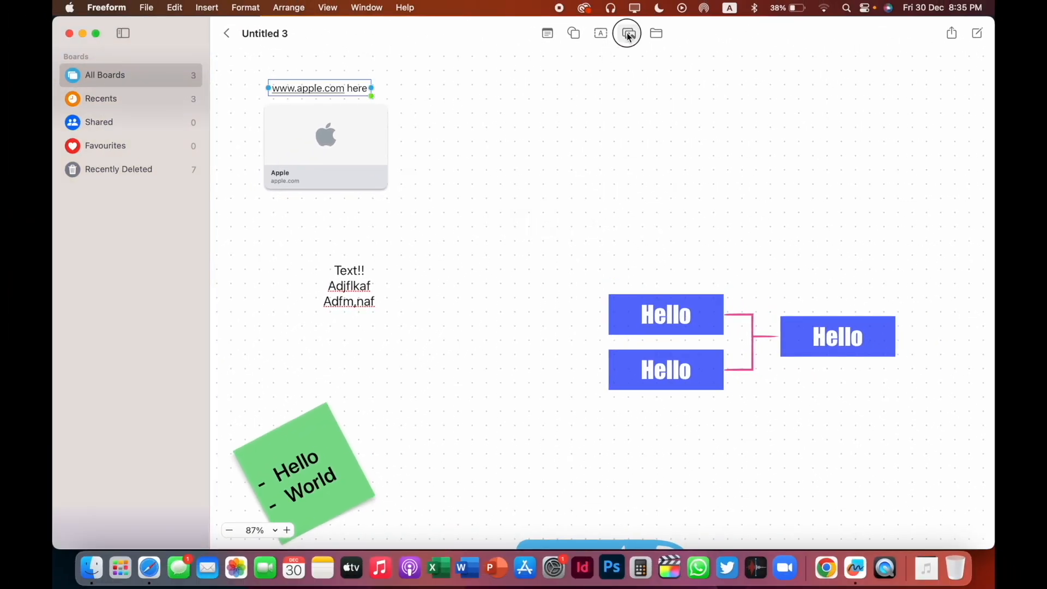
Step: Browse the photo library available for inserting photos or videos, then close it without adding anything
{"action": "left_click", "coordinate": [629, 36]}
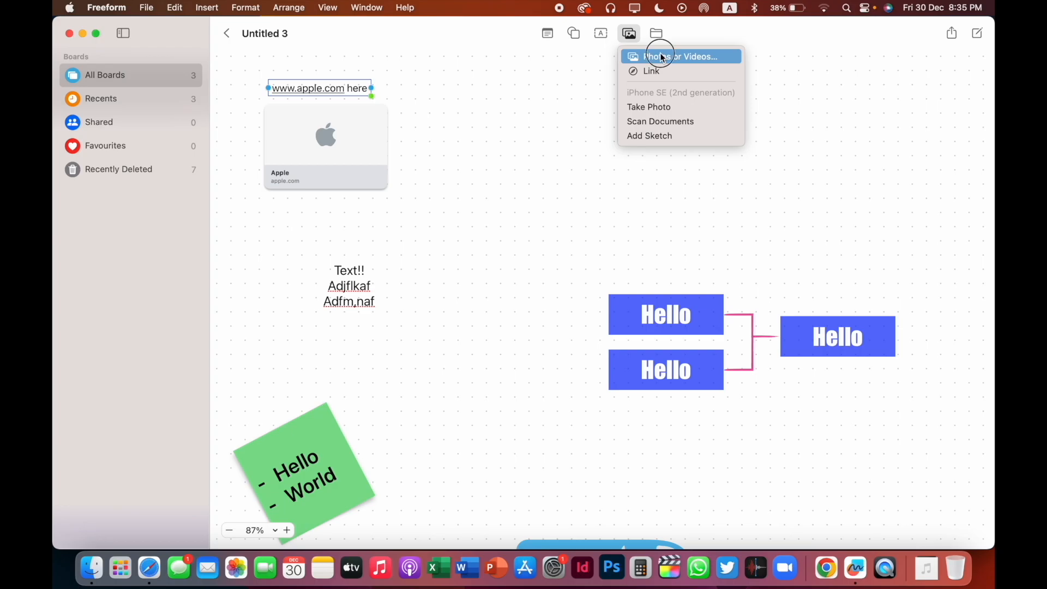
{"action": "left_click", "coordinate": [663, 58]}
{"action": "scroll", "coordinate": [550, 310], "scroll_direction": "up", "scroll_amount": 2}
{"action": "scroll", "coordinate": [586, 315], "scroll_direction": "up", "scroll_amount": 2}
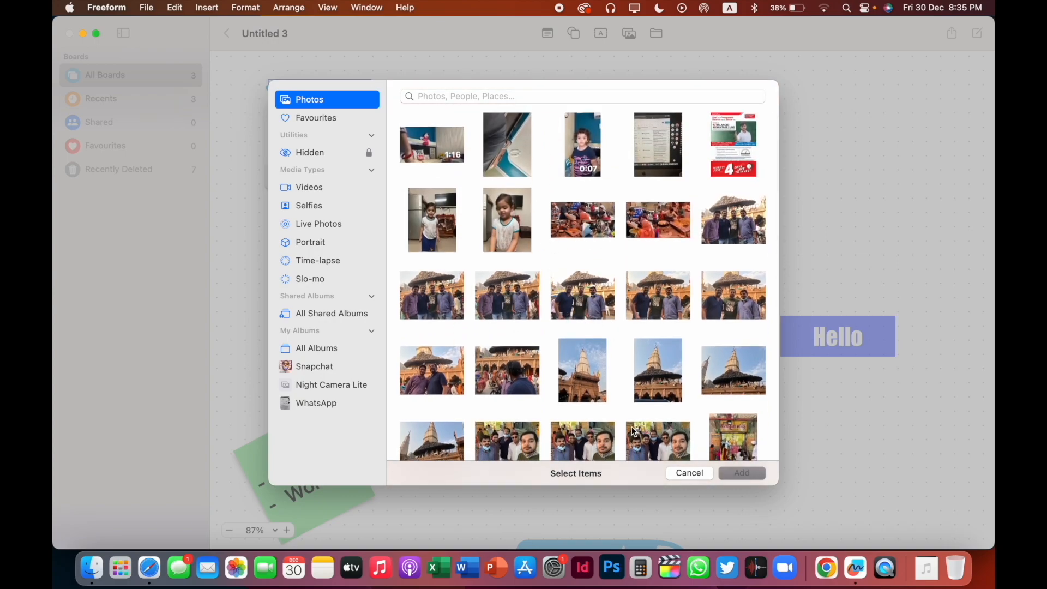
{"action": "left_click", "coordinate": [683, 474]}
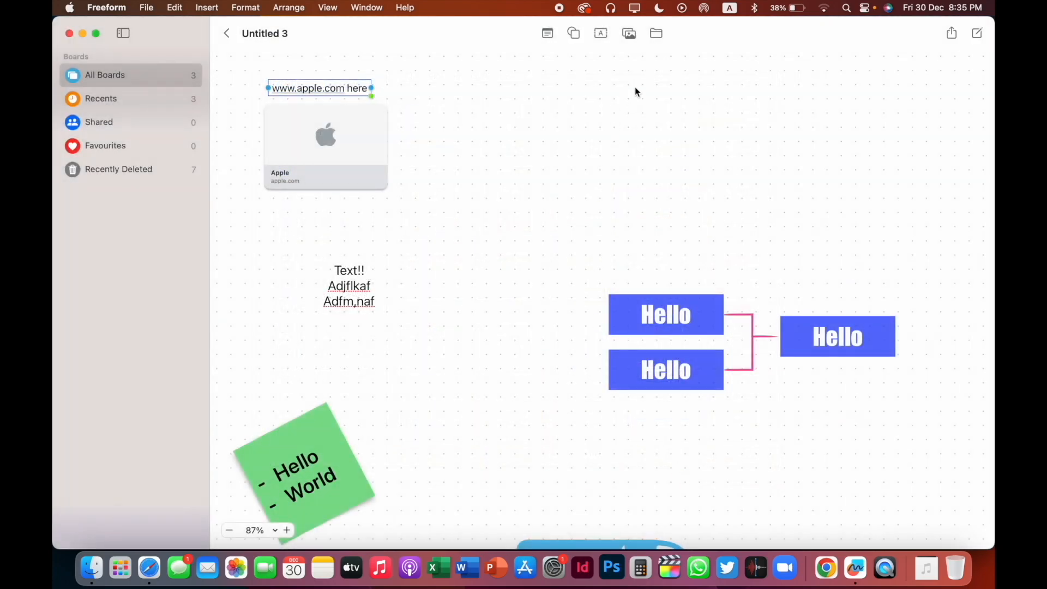
Step: Insert the in-galaxy-buds-pro .webp image file from the iCloud Desktop folder onto the board
{"action": "left_click", "coordinate": [658, 34]}
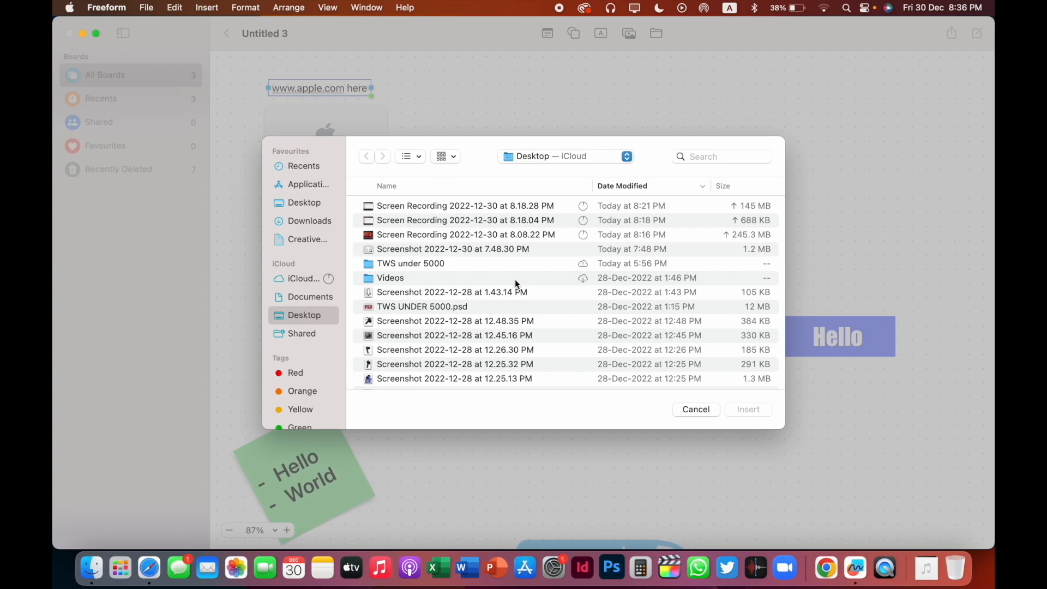
{"action": "scroll", "coordinate": [468, 329], "scroll_direction": "down", "scroll_amount": 2}
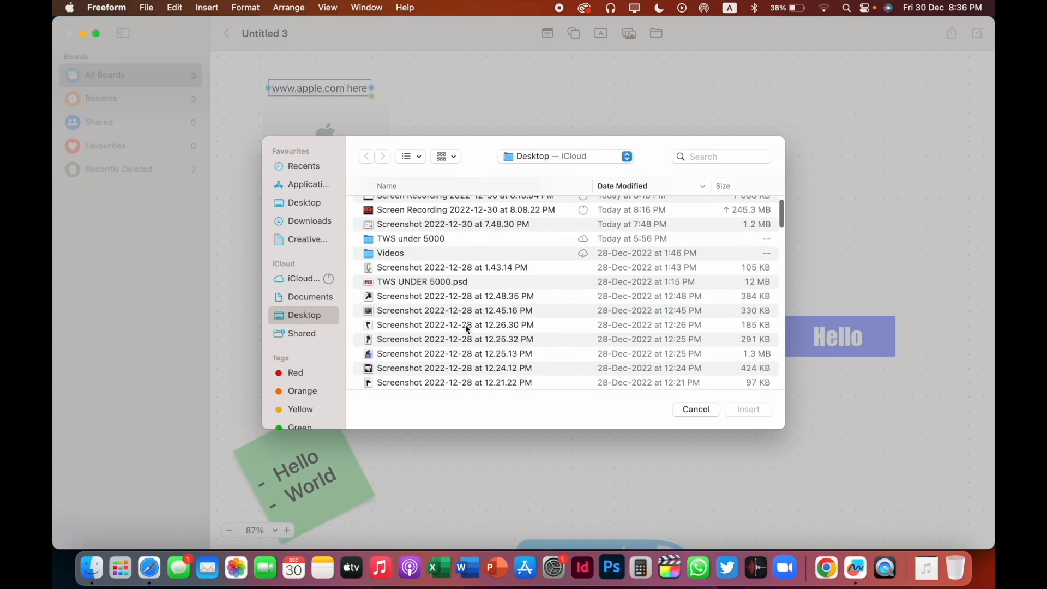
{"action": "scroll", "coordinate": [467, 330], "scroll_direction": "down", "scroll_amount": 3}
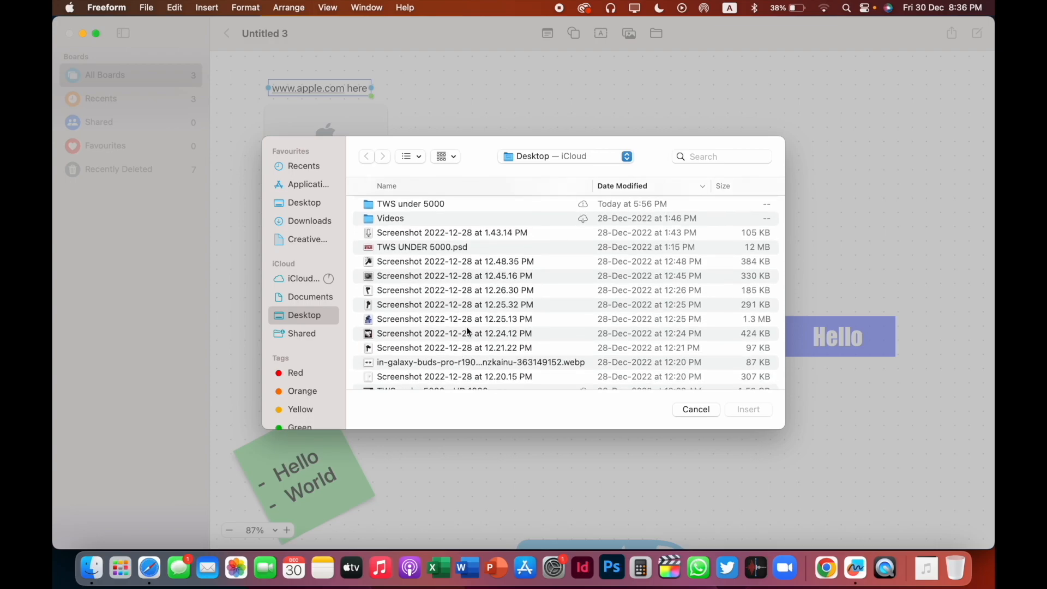
{"action": "left_click", "coordinate": [483, 363]}
{"action": "left_click", "coordinate": [755, 415]}
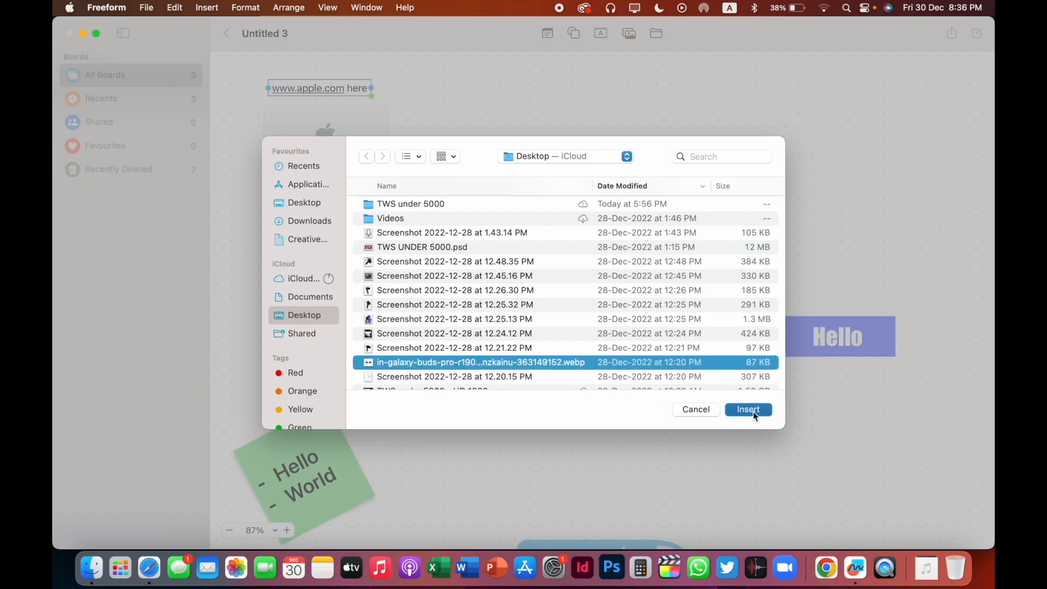
Step: Enlarge the earbuds image and position it beside the Apple link card, above the blue rectangles
{"action": "left_click_drag", "start_coordinate": [586, 297], "coordinate": [511, 145]}
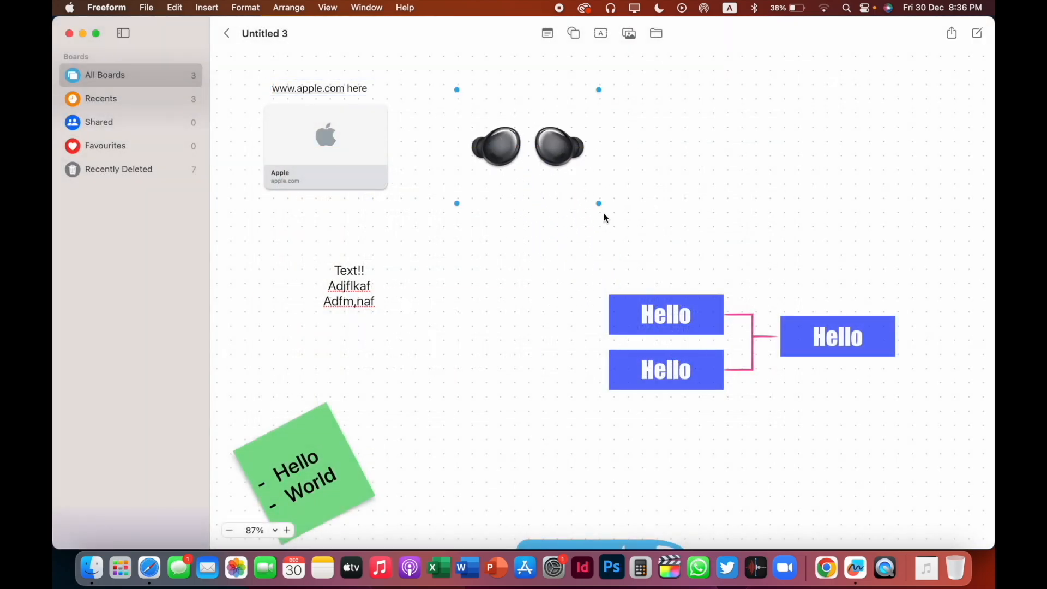
{"action": "left_click_drag", "start_coordinate": [599, 205], "coordinate": [721, 301]}
{"action": "left_click_drag", "start_coordinate": [633, 221], "coordinate": [566, 159]}
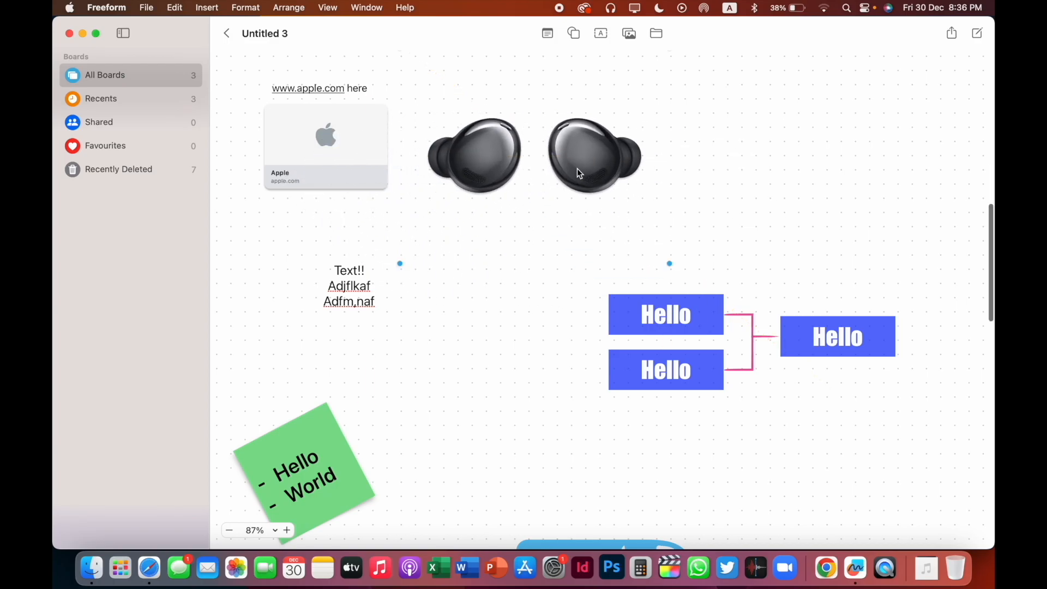
Step: Insert the "God Rest Ye Merry" MP3 file from Downloads and move its card above the blue Hello rectangles
{"action": "left_click", "coordinate": [657, 33]}
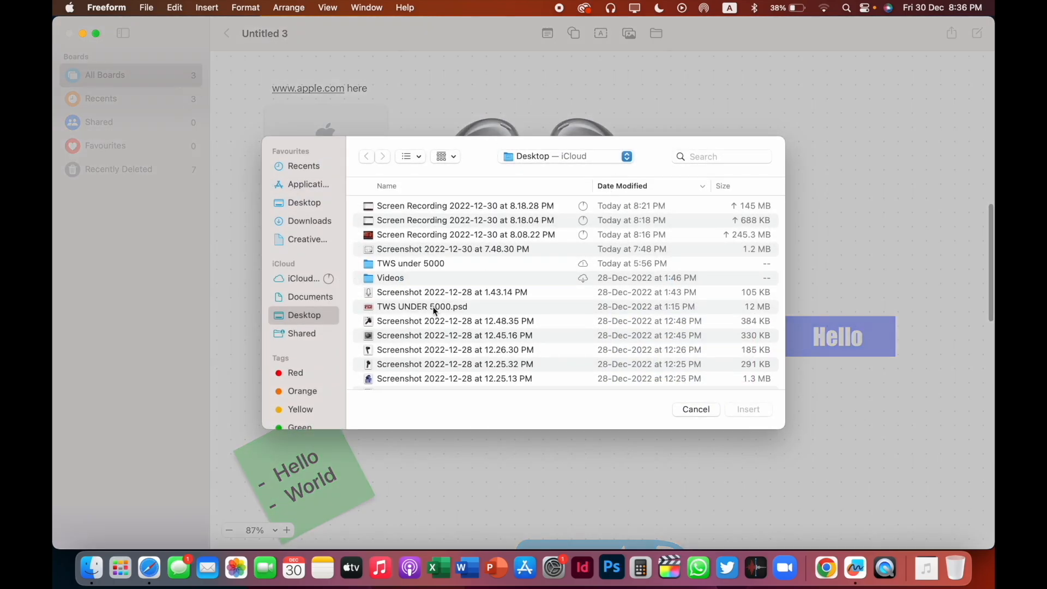
{"action": "scroll", "coordinate": [408, 334], "scroll_direction": "down", "scroll_amount": 5}
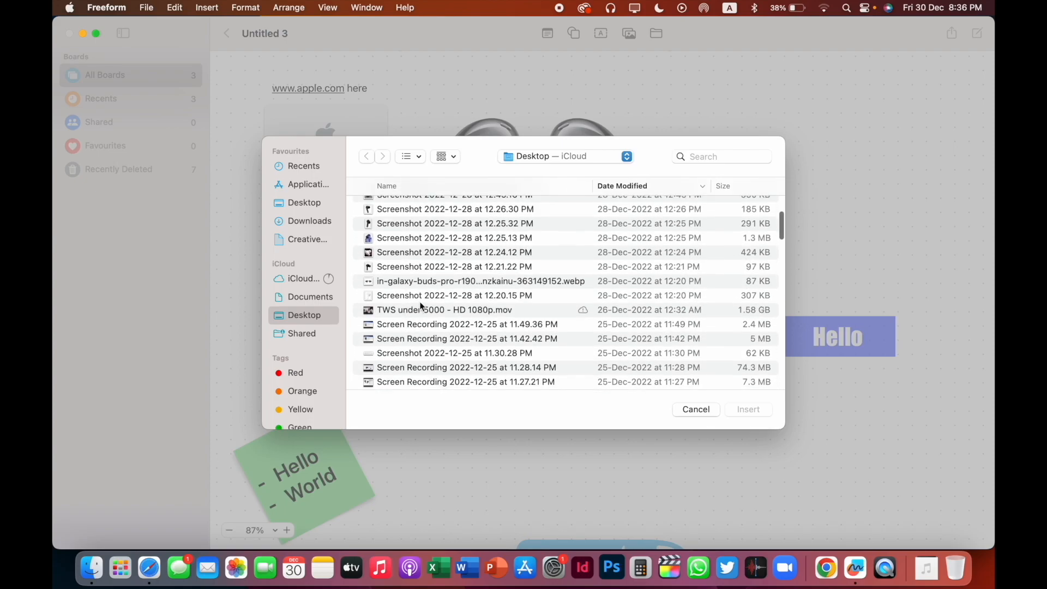
{"action": "left_click", "coordinate": [308, 221]}
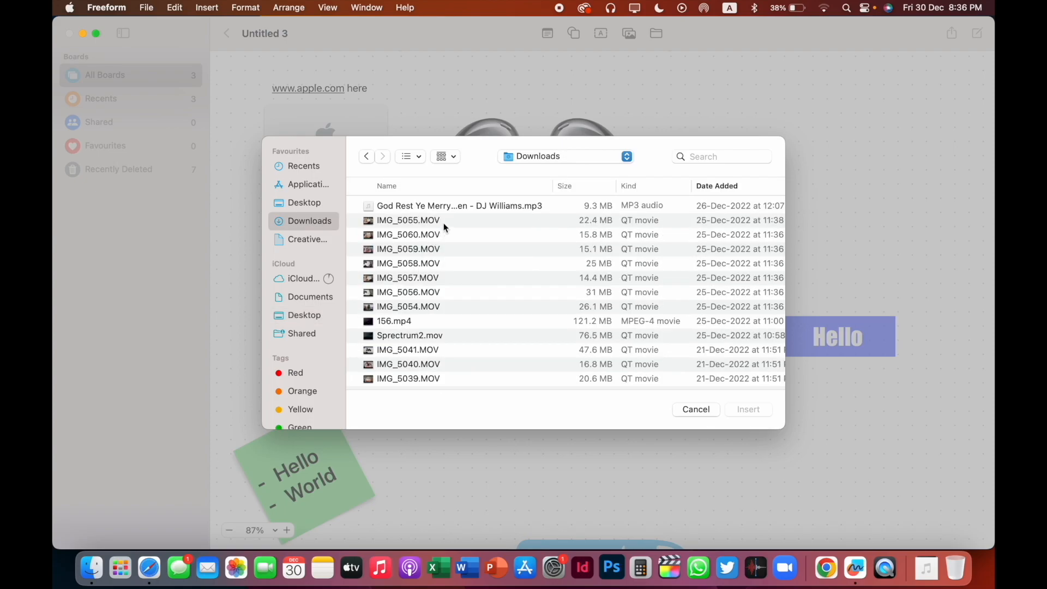
{"action": "left_click", "coordinate": [458, 206]}
{"action": "left_click", "coordinate": [756, 409]}
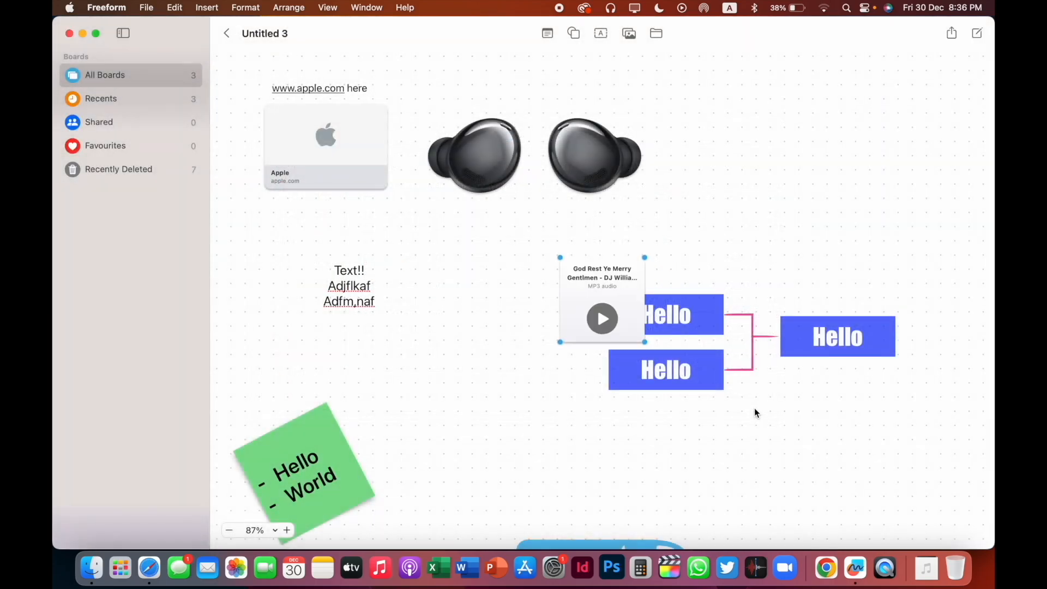
{"action": "left_click", "coordinate": [610, 277]}
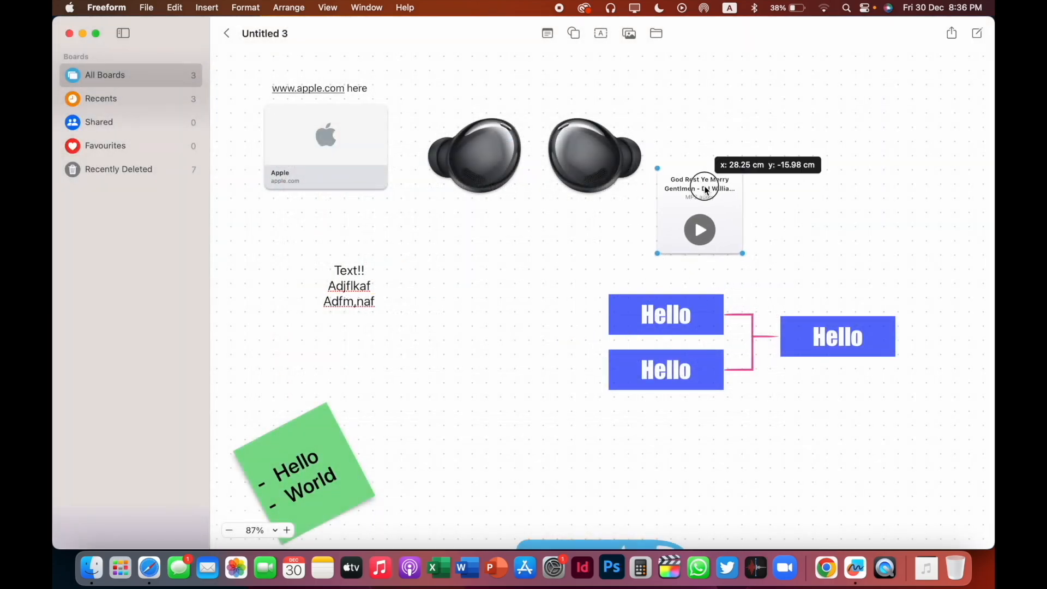
Step: Play the inserted MP3 card briefly and pause it
{"action": "scroll", "coordinate": [699, 202], "scroll_direction": "up", "scroll_amount": 5}
{"action": "left_click", "coordinate": [696, 292]}
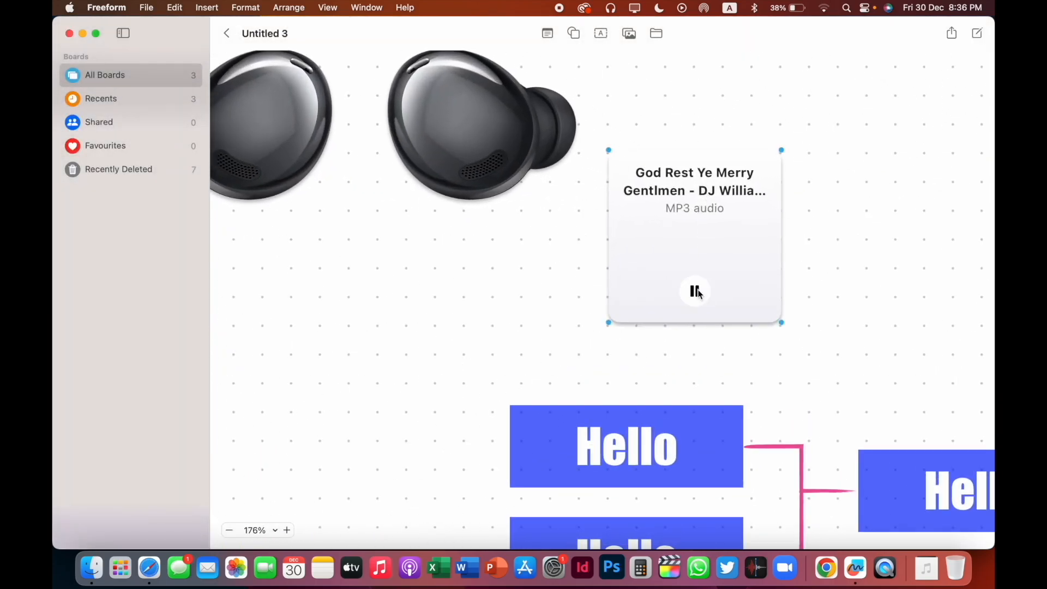
{"action": "left_click", "coordinate": [696, 292]}
{"action": "scroll", "coordinate": [686, 206], "scroll_direction": "down", "scroll_amount": 4}
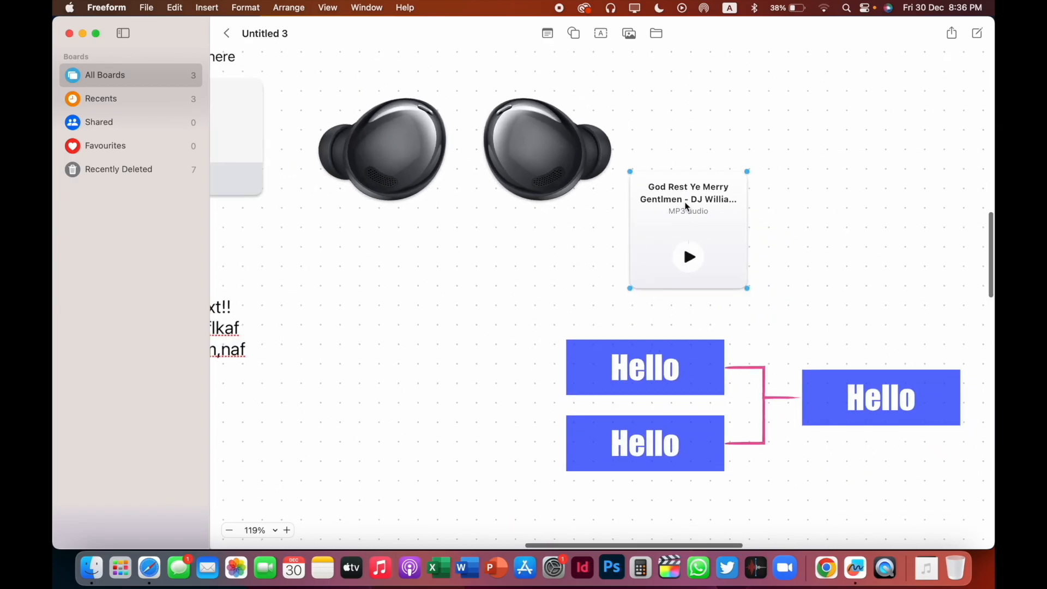
{"action": "scroll", "coordinate": [686, 206], "scroll_direction": "down", "scroll_amount": 5}
{"action": "scroll", "coordinate": [633, 315], "scroll_direction": "down", "scroll_amount": 3}
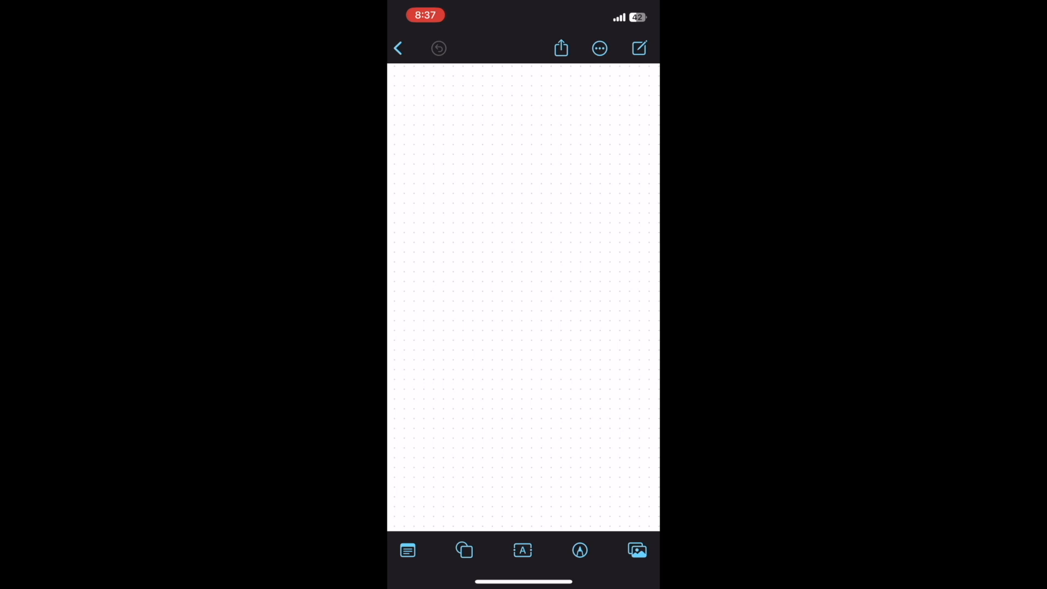
Step: Add a sticky note to the blank iPhone board, then browse the shape library and close it without inserting a shape
{"action": "left_click", "coordinate": [408, 551]}
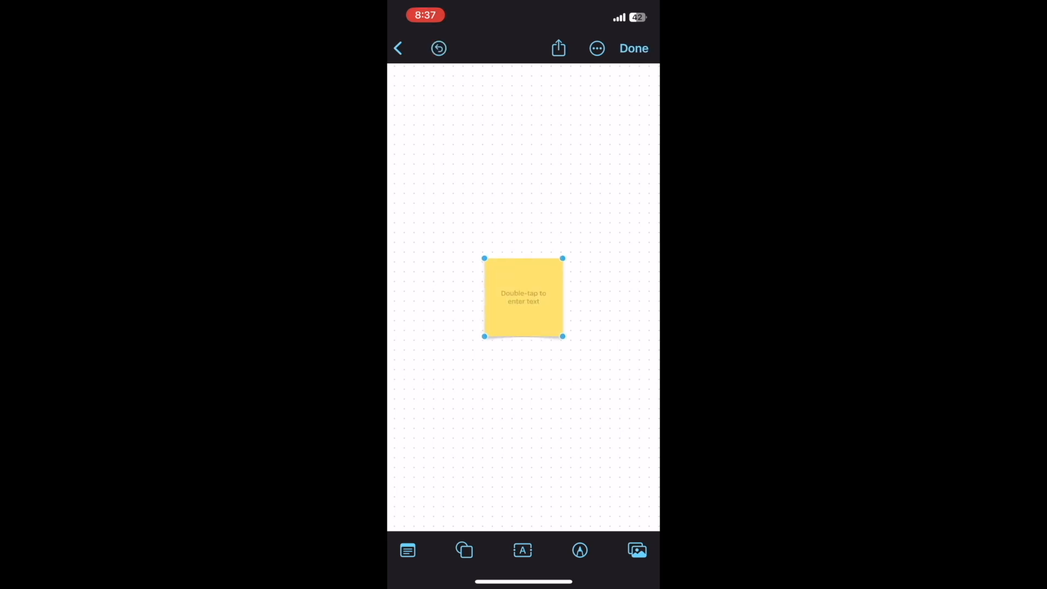
{"action": "left_click", "coordinate": [465, 550]}
{"action": "scroll", "coordinate": [524, 327], "scroll_direction": "up", "scroll_amount": 2}
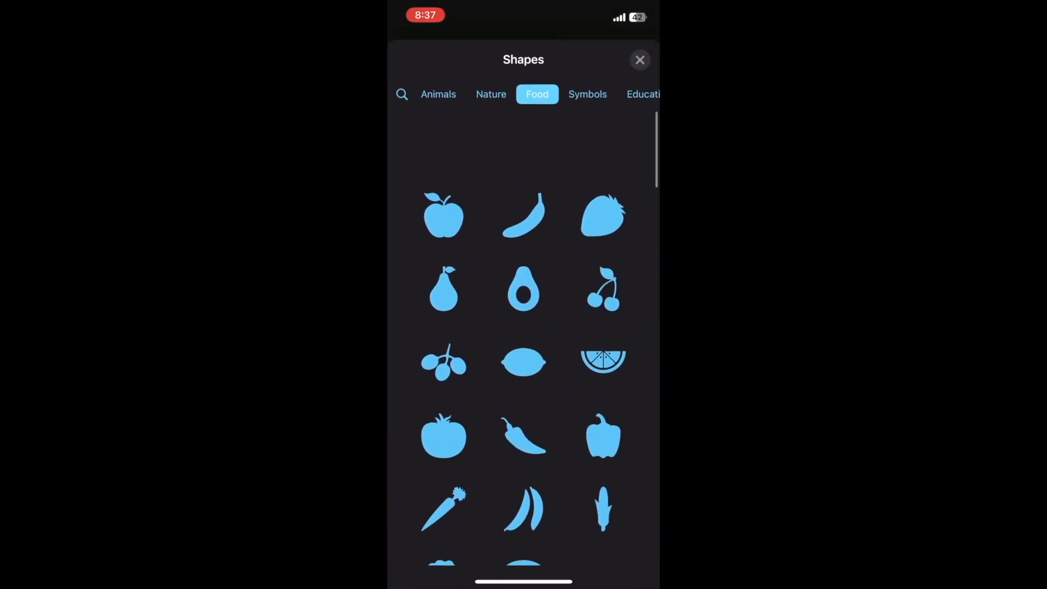
{"action": "left_click", "coordinate": [640, 60]}
Step: Add a text box, move it below the yellow sticky note, and decline the personal hotspot request
{"action": "left_click", "coordinate": [523, 550]}
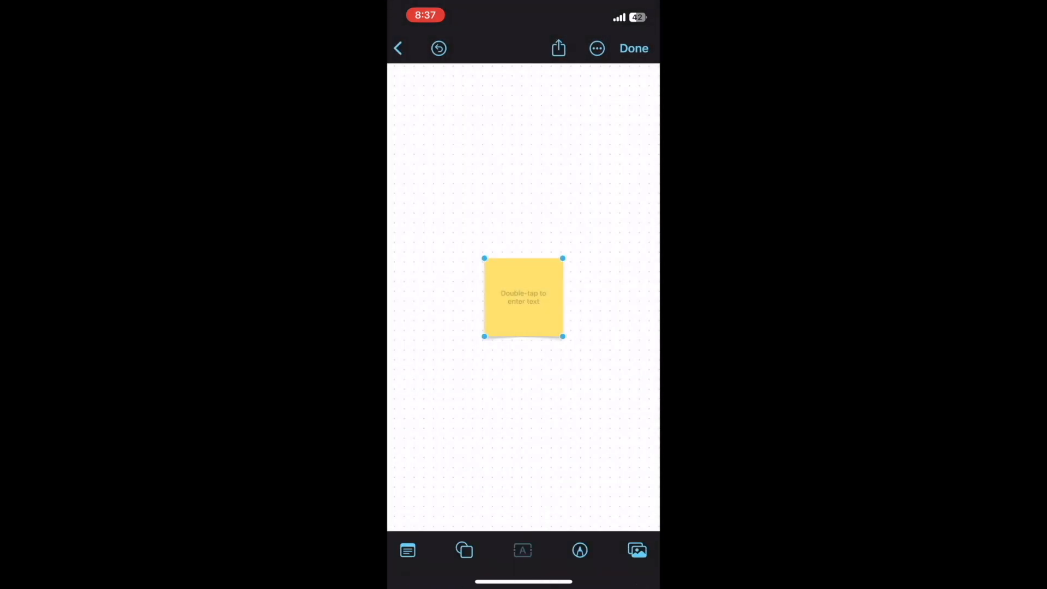
{"action": "left_click_drag", "start_coordinate": [542, 317], "coordinate": [516, 391]}
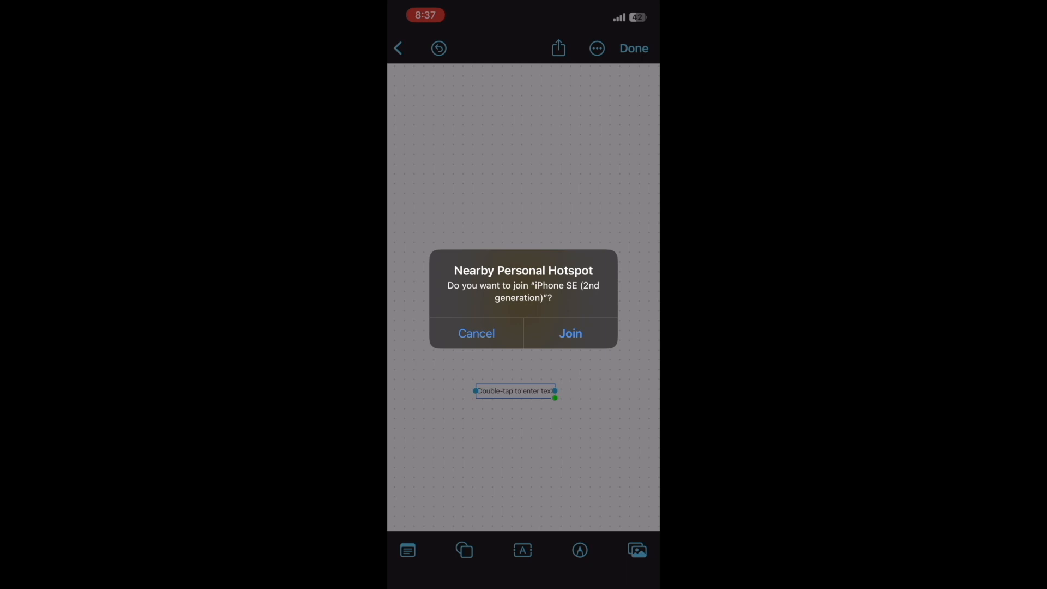
{"action": "left_click", "coordinate": [476, 333]}
Step: Start drawing mode and set the black pen to the thickest stroke at full opacity
{"action": "left_click", "coordinate": [579, 550]}
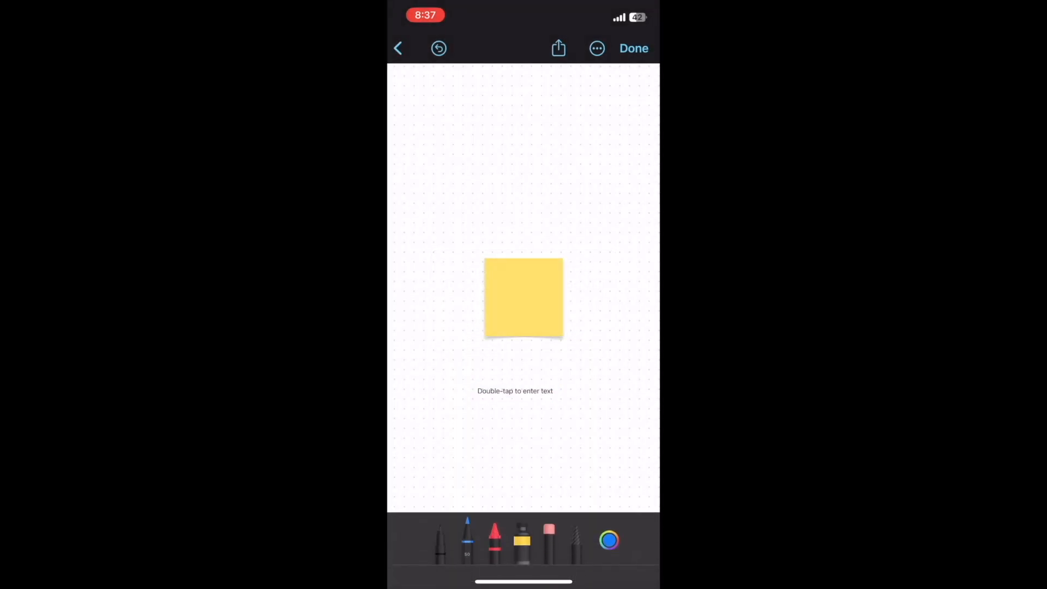
{"action": "left_click", "coordinate": [440, 545]}
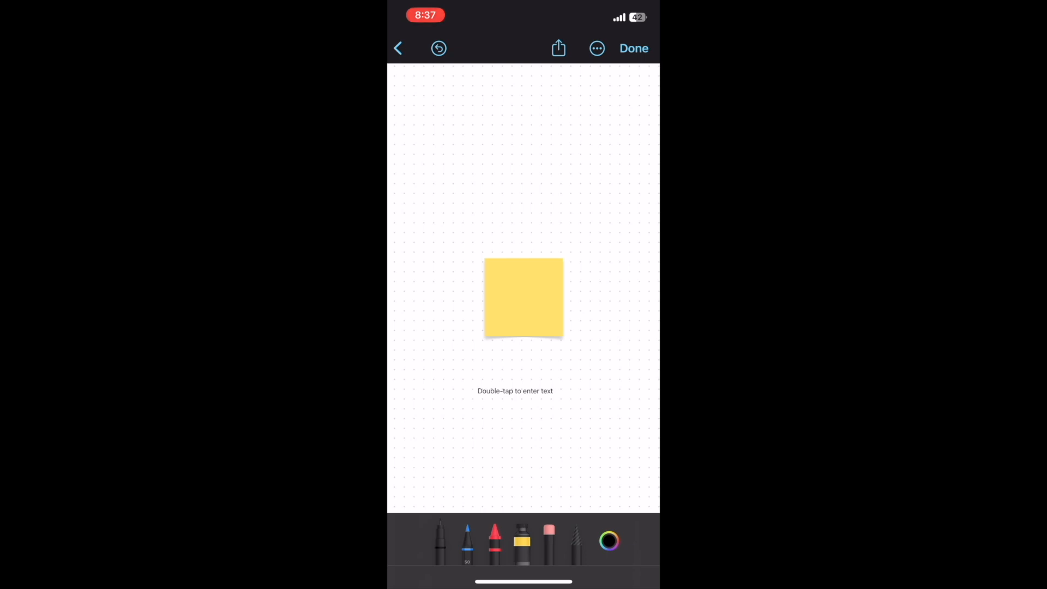
{"action": "left_click", "coordinate": [440, 545]}
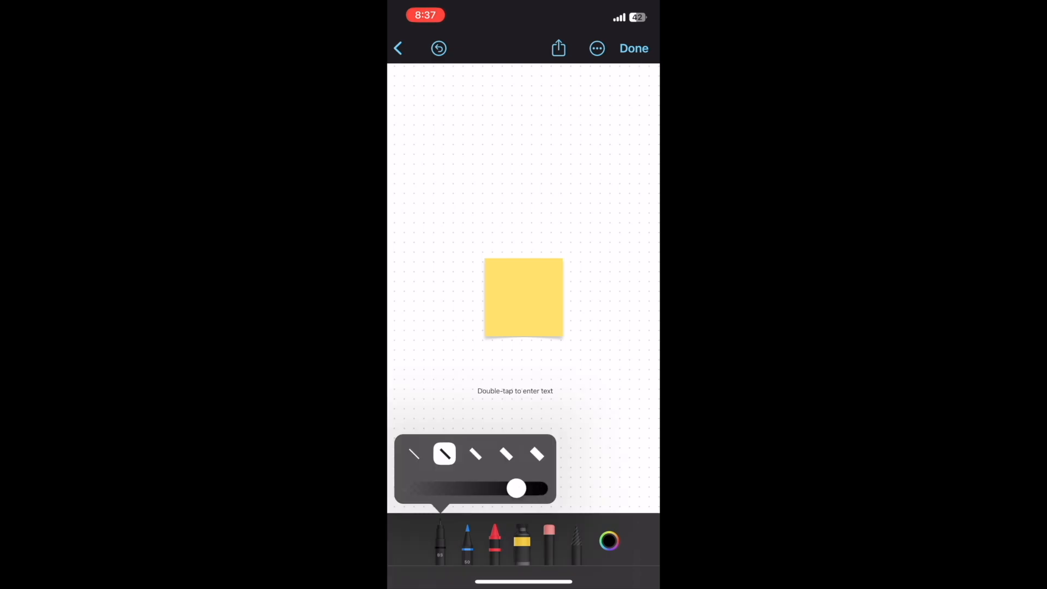
{"action": "left_click", "coordinate": [475, 454]}
{"action": "left_click", "coordinate": [507, 454]}
{"action": "left_click", "coordinate": [536, 454]}
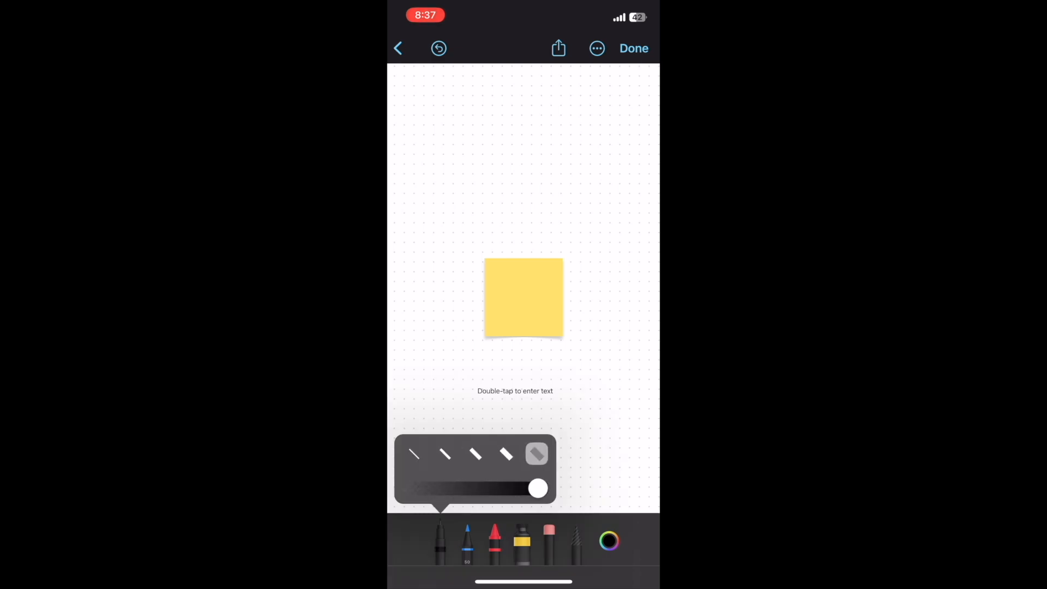
Step: Select the blue pen and set it to the thickest stroke at full opacity
{"action": "left_click", "coordinate": [467, 545]}
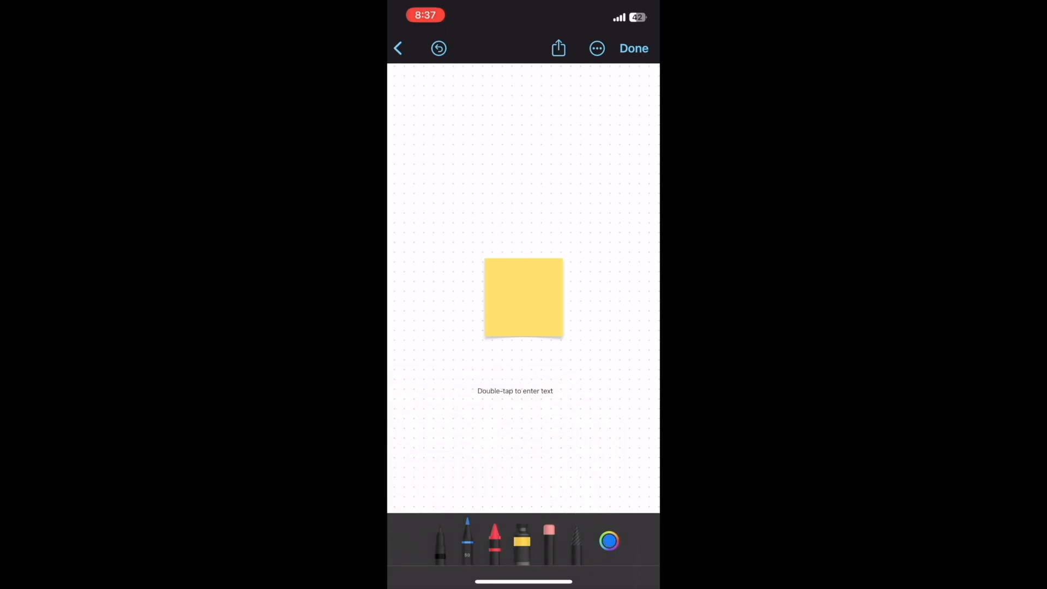
{"action": "left_click", "coordinate": [467, 546]}
{"action": "left_click_drag", "start_coordinate": [476, 488], "coordinate": [539, 488]}
{"action": "left_click", "coordinate": [537, 454]}
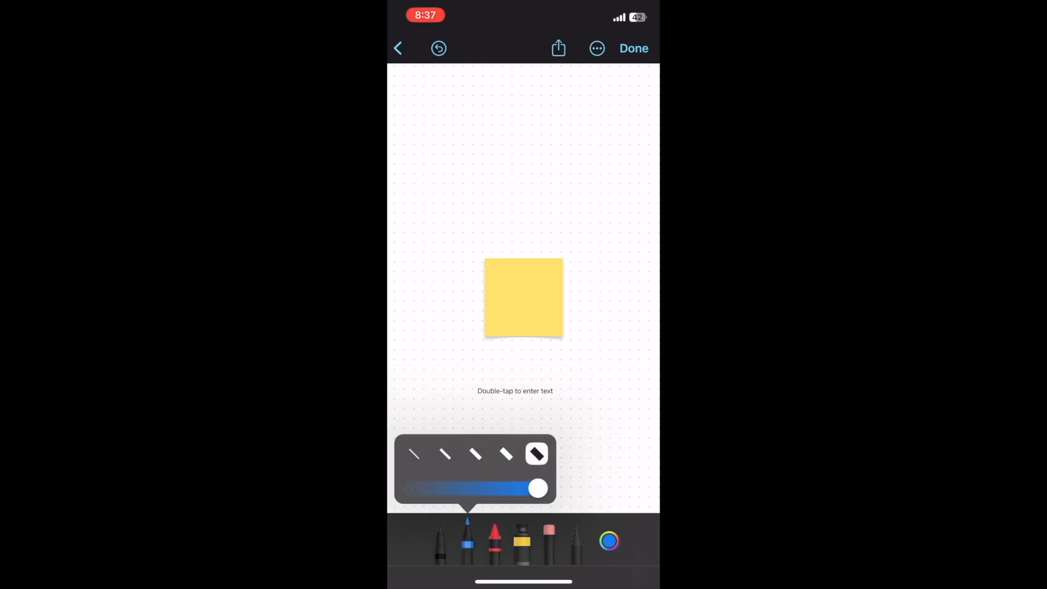
Step: Draw a looping blue pen stroke above the sticky note and a red crayon scribble across the text box
{"action": "left_click", "coordinate": [551, 163]}
{"action": "mouse_move", "coordinate": [553, 156]}
{"action": "left_mouse_down"}
{"action": "mouse_move", "coordinate": [499, 231]}
{"action": "mouse_move", "coordinate": [562, 179]}
{"action": "mouse_move", "coordinate": [594, 239]}
{"action": "left_mouse_up"}
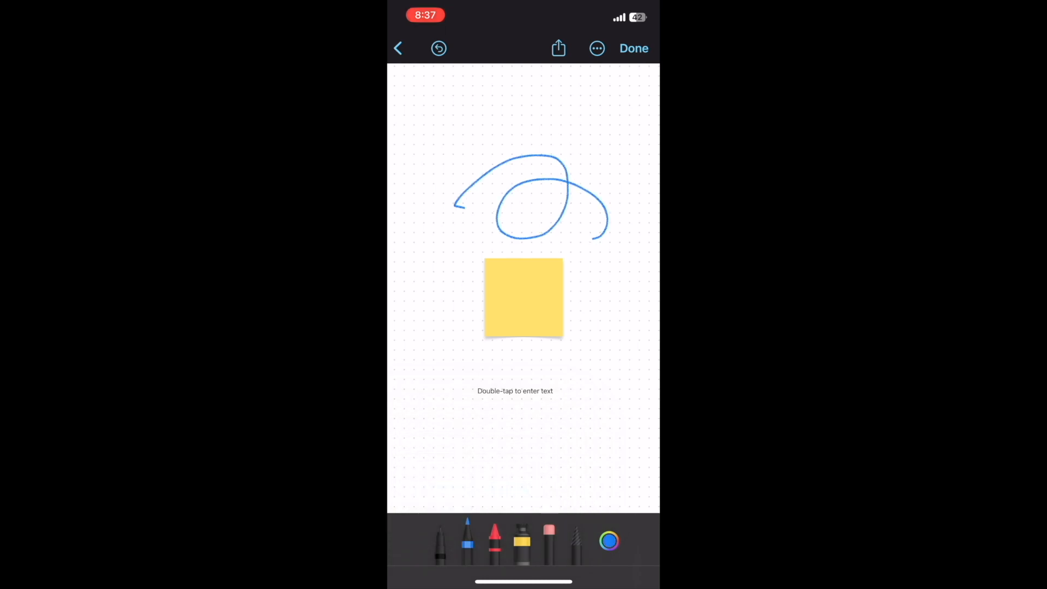
{"action": "left_click", "coordinate": [495, 534]}
{"action": "mouse_move", "coordinate": [602, 379]}
{"action": "left_mouse_down"}
{"action": "mouse_move", "coordinate": [497, 414]}
{"action": "mouse_move", "coordinate": [594, 404]}
{"action": "mouse_move", "coordinate": [573, 453]}
{"action": "left_mouse_up"}
Step: Change the crayon's colour to pale yellow, hex FEFBC0
{"action": "left_click", "coordinate": [609, 541]}
{"action": "left_click", "coordinate": [573, 260]}
{"action": "left_click", "coordinate": [596, 366]}
{"action": "left_click", "coordinate": [606, 166]}
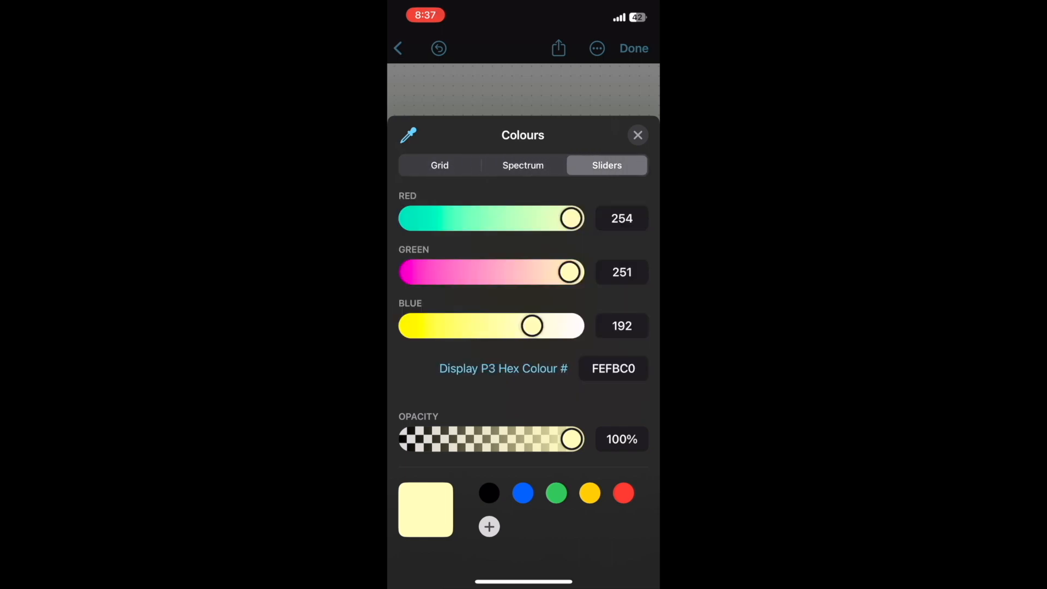
{"action": "left_click", "coordinate": [638, 135]}
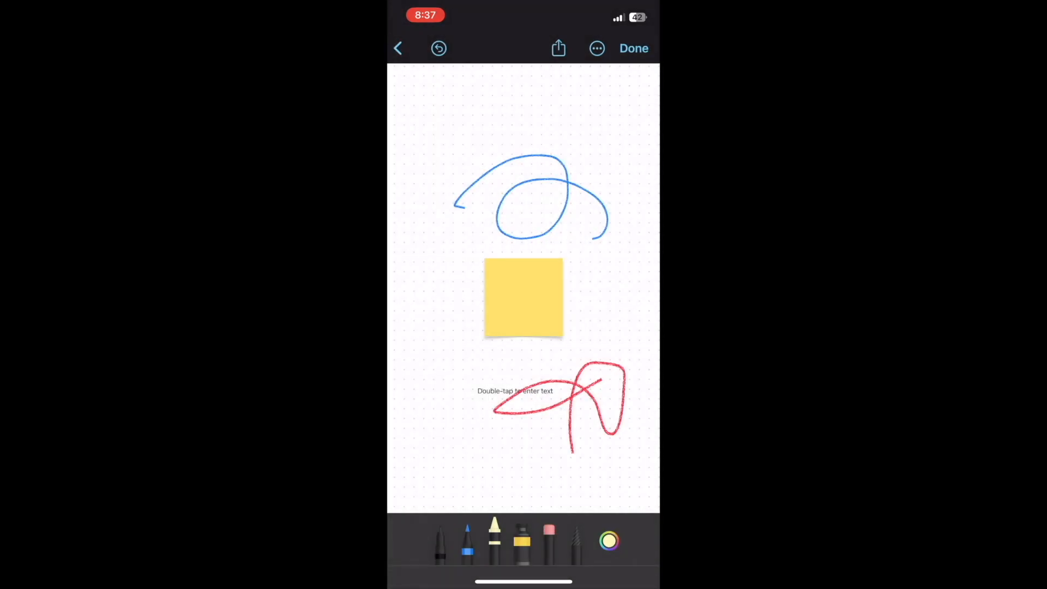
Step: Draw a closed black circle on the empty area below and left of the sticky note and fill it with yellow
{"action": "left_click", "coordinate": [522, 542]}
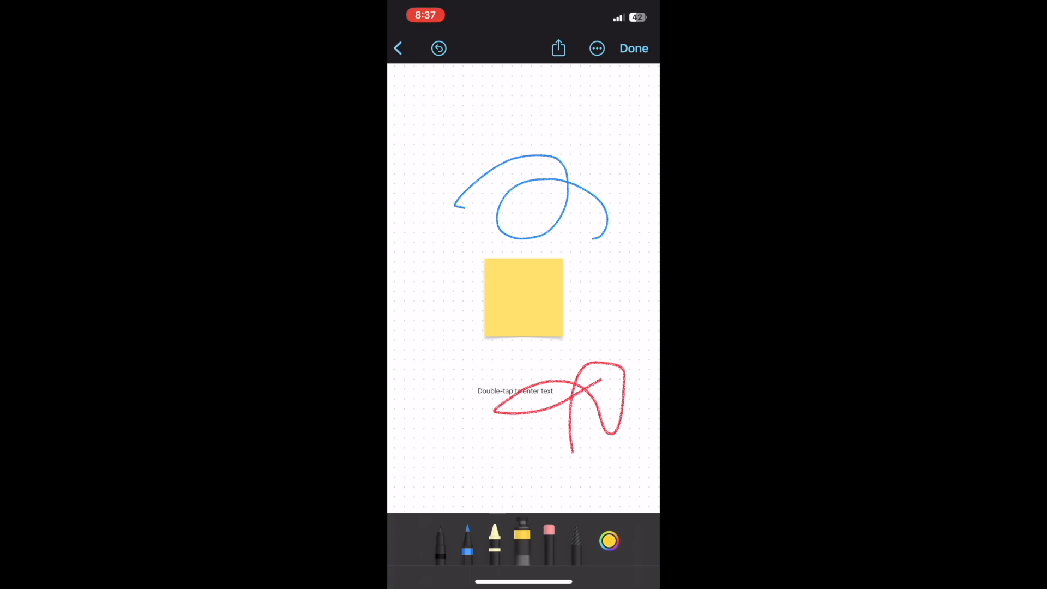
{"action": "scroll", "coordinate": [524, 288], "scroll_direction": "down", "scroll_amount": 4}
{"action": "left_click", "coordinate": [440, 542]}
{"action": "mouse_move", "coordinate": [476, 305]}
{"action": "left_mouse_down"}
{"action": "mouse_move", "coordinate": [436, 393]}
{"action": "mouse_move", "coordinate": [482, 313]}
{"action": "mouse_move", "coordinate": [470, 309]}
{"action": "left_mouse_up"}
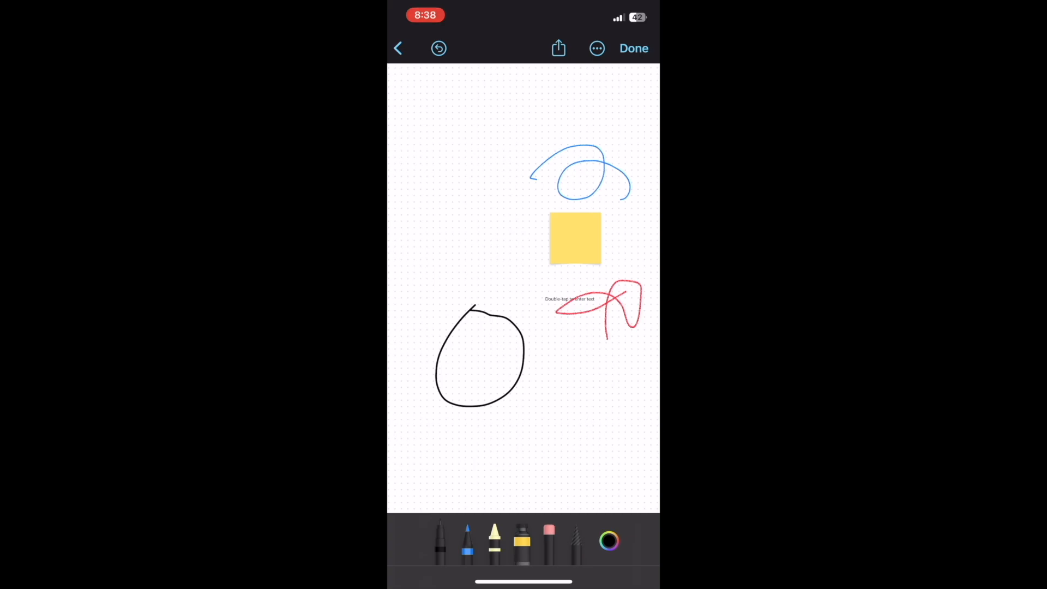
{"action": "left_click", "coordinate": [522, 540]}
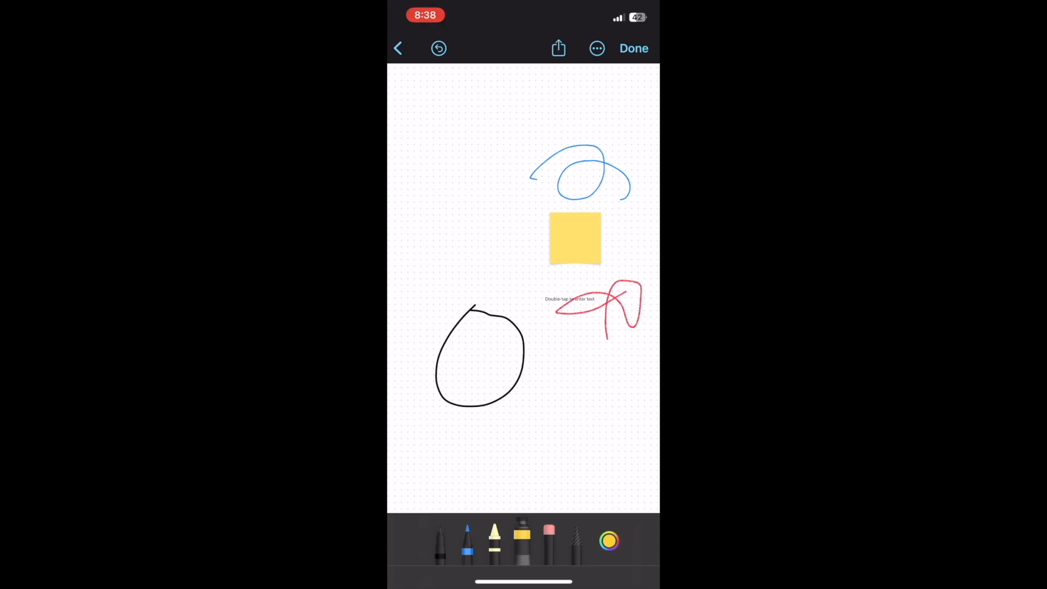
{"action": "left_click", "coordinate": [480, 358]}
Step: Divide the yellow circle with a diagonal black pen line and fill the part right of the line with pink
{"action": "left_click", "coordinate": [440, 543]}
{"action": "left_click_drag", "start_coordinate": [436, 432], "coordinate": [517, 309]}
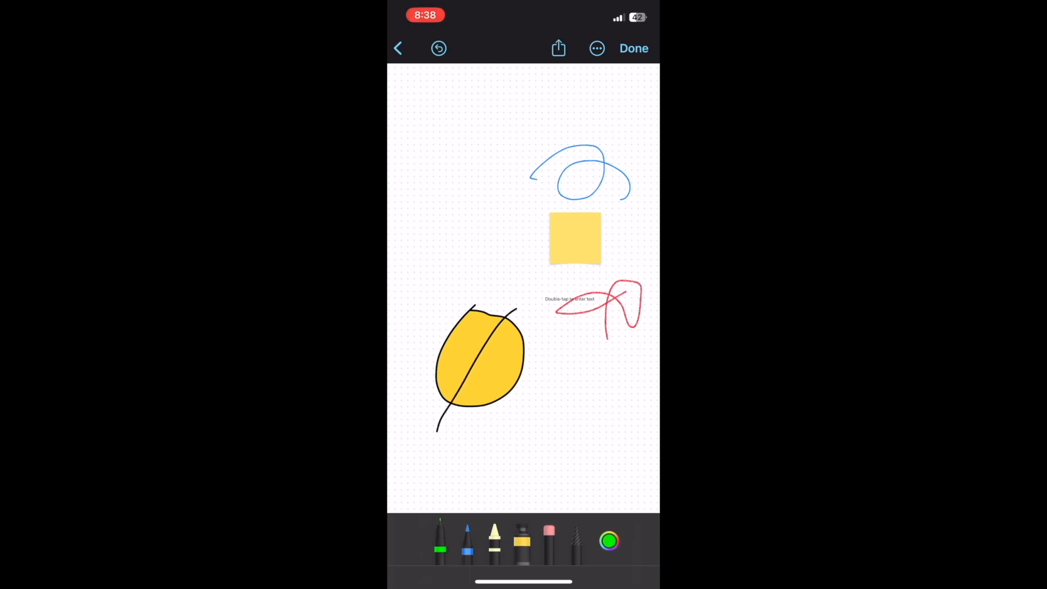
{"action": "left_click", "coordinate": [549, 543]}
{"action": "left_click", "coordinate": [522, 541]}
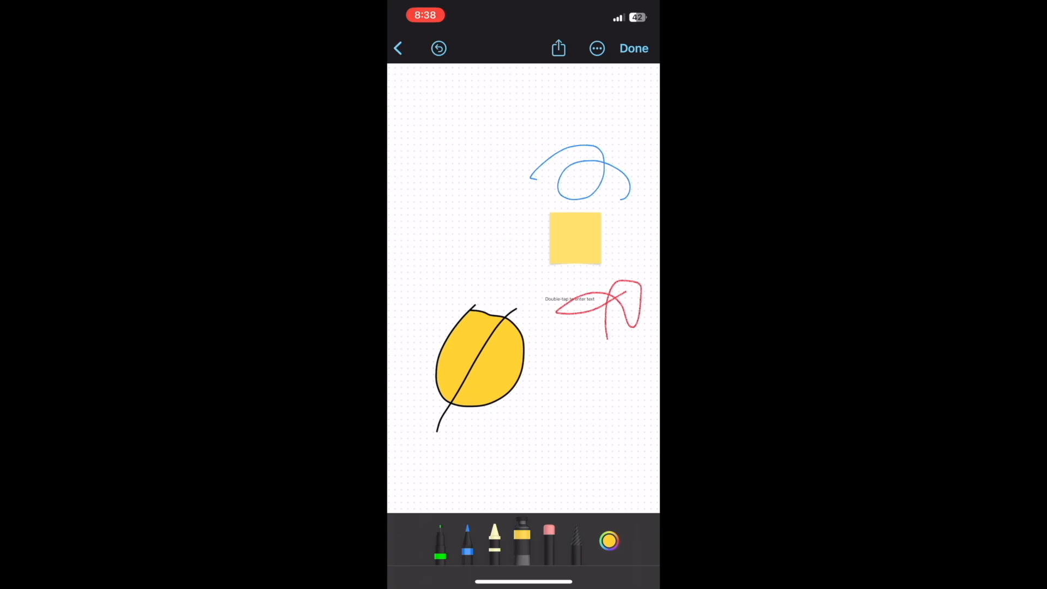
{"action": "left_click", "coordinate": [610, 541]}
{"action": "left_click", "coordinate": [440, 165]}
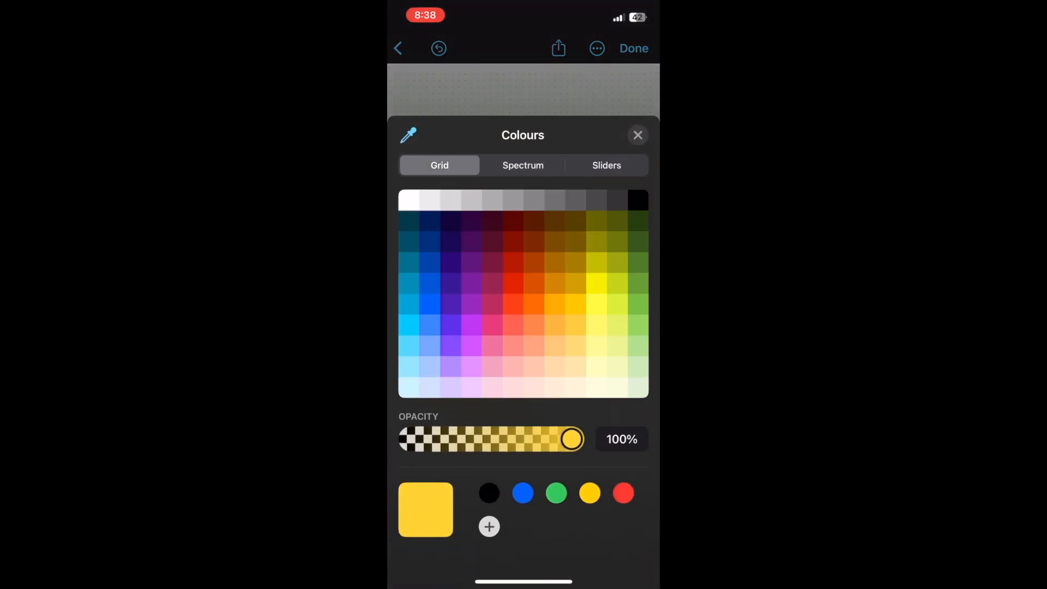
{"action": "left_click", "coordinate": [493, 325]}
{"action": "left_click", "coordinate": [638, 136]}
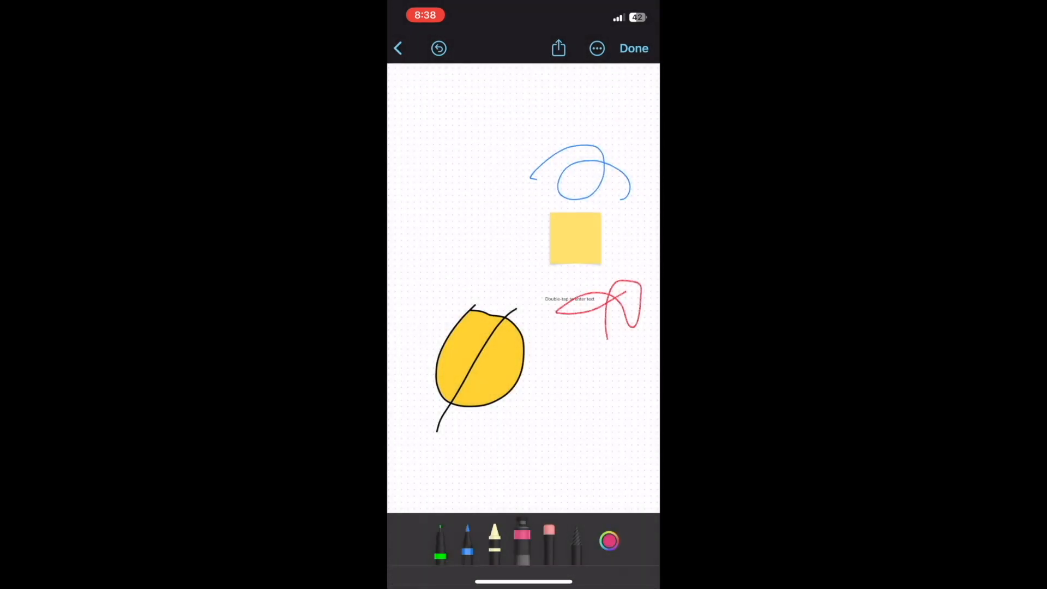
{"action": "left_click", "coordinate": [493, 366]}
{"action": "scroll", "coordinate": [461, 409], "scroll_direction": "up", "scroll_amount": 5}
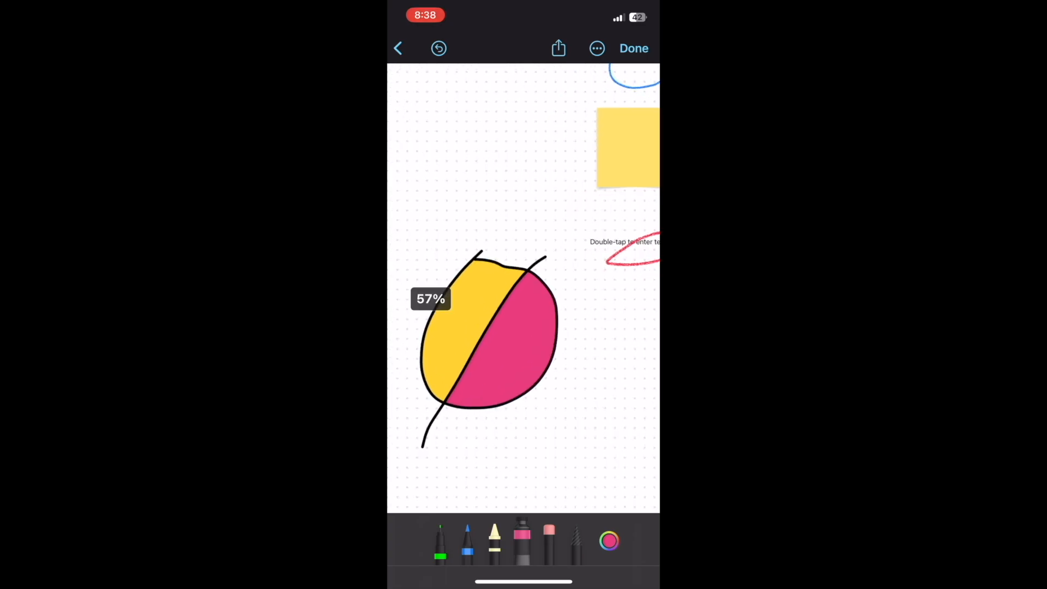
{"action": "scroll", "coordinate": [491, 338], "scroll_direction": "down", "scroll_amount": 3}
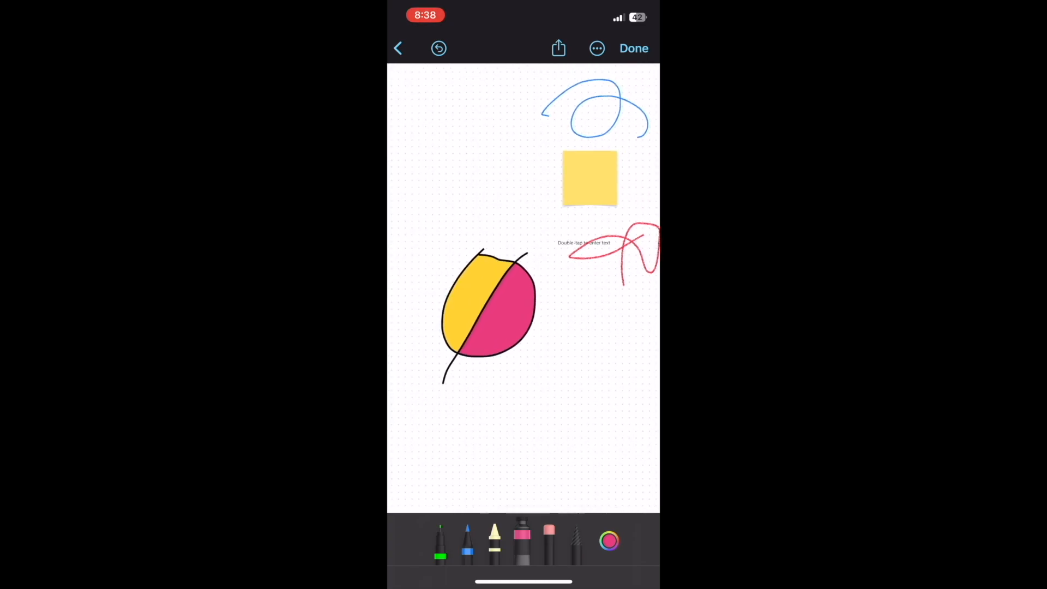
Step: Erase diagonal strips back and forth across the yellow and pink circle
{"action": "left_click", "coordinate": [549, 532]}
{"action": "scroll", "coordinate": [475, 262], "scroll_direction": "up", "scroll_amount": 2}
{"action": "mouse_move", "coordinate": [434, 418]}
{"action": "left_mouse_down"}
{"action": "mouse_move", "coordinate": [443, 394]}
{"action": "mouse_move", "coordinate": [428, 404]}
{"action": "mouse_move", "coordinate": [456, 412]}
{"action": "mouse_move", "coordinate": [523, 338]}
{"action": "mouse_move", "coordinate": [540, 268]}
{"action": "mouse_move", "coordinate": [436, 360]}
{"action": "mouse_move", "coordinate": [546, 305]}
{"action": "left_mouse_up"}
{"action": "scroll", "coordinate": [490, 327], "scroll_direction": "down", "scroll_amount": 3}
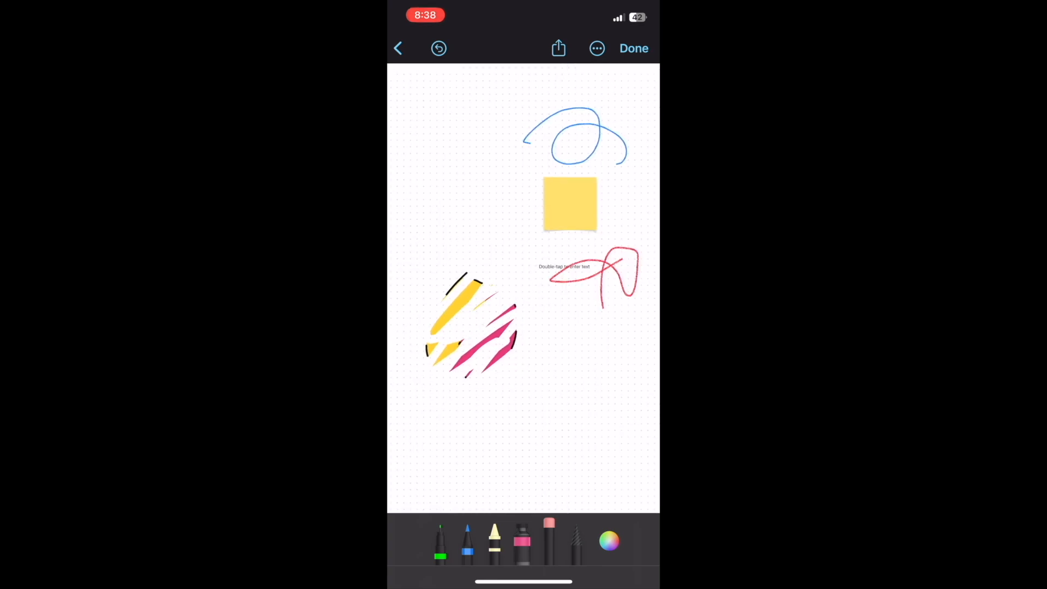
{"action": "scroll", "coordinate": [546, 246], "scroll_direction": "down", "scroll_amount": 3}
{"action": "scroll", "coordinate": [524, 328], "scroll_direction": "up", "scroll_amount": 3}
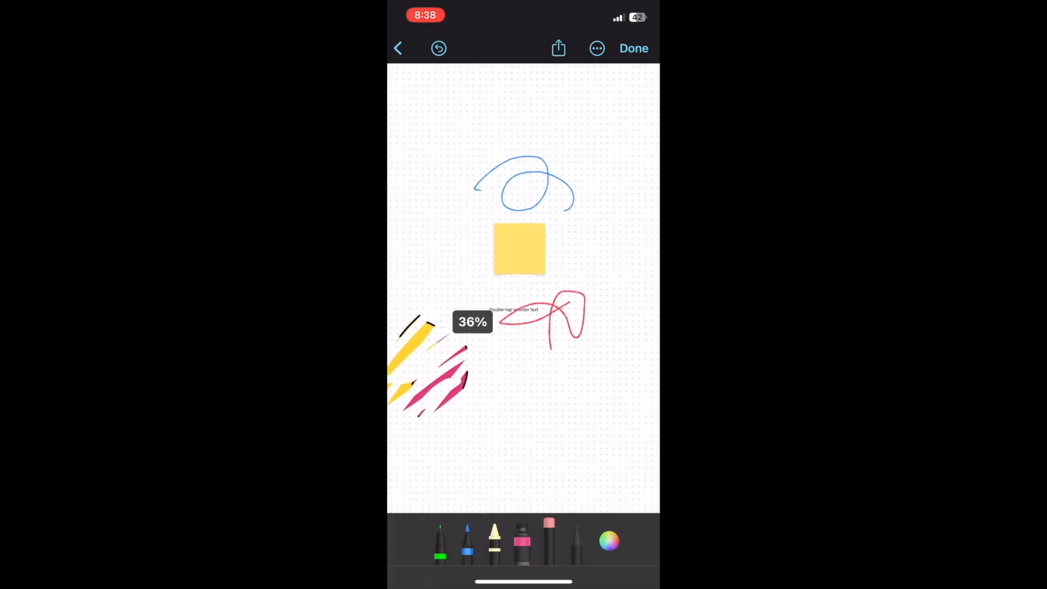
Step: Lasso the blue scribble and look through its editing options, including Resize and Duplicate
{"action": "left_click", "coordinate": [577, 545]}
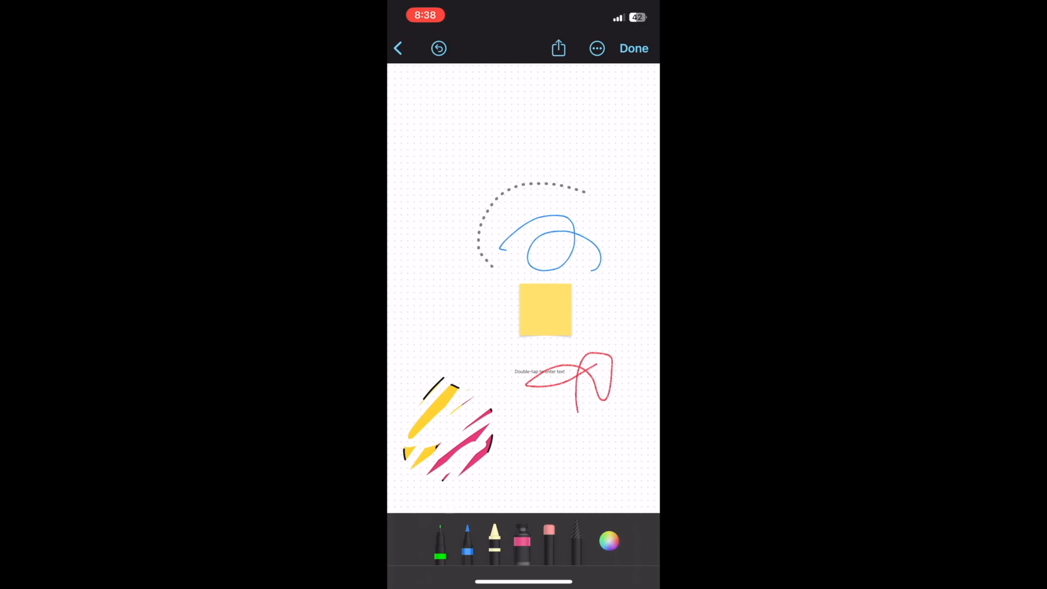
{"action": "left_click_drag", "start_coordinate": [589, 284], "coordinate": [605, 208]}
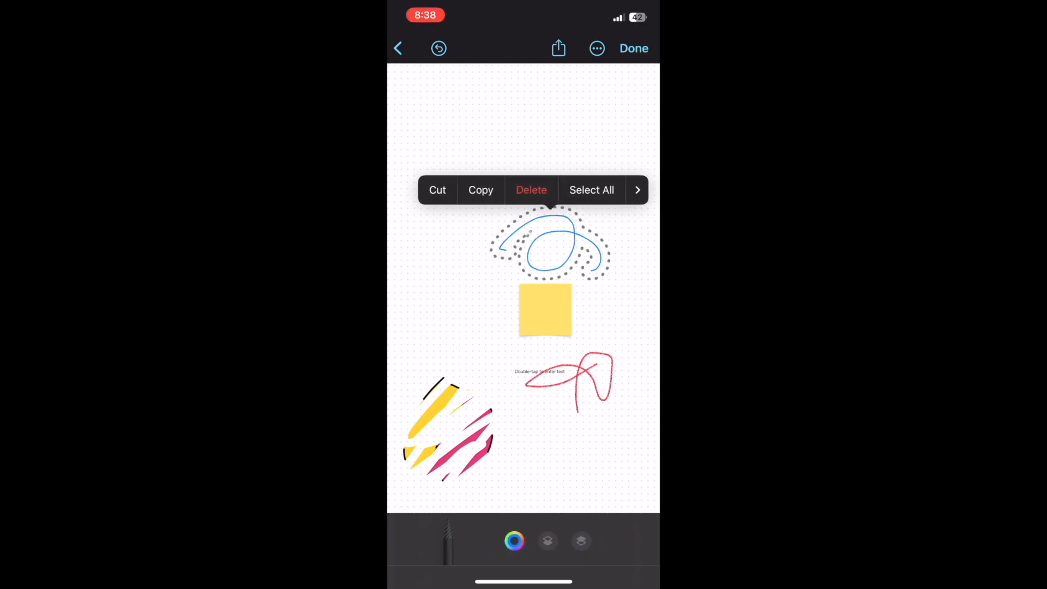
{"action": "scroll", "coordinate": [523, 327], "scroll_direction": "up", "scroll_amount": 3}
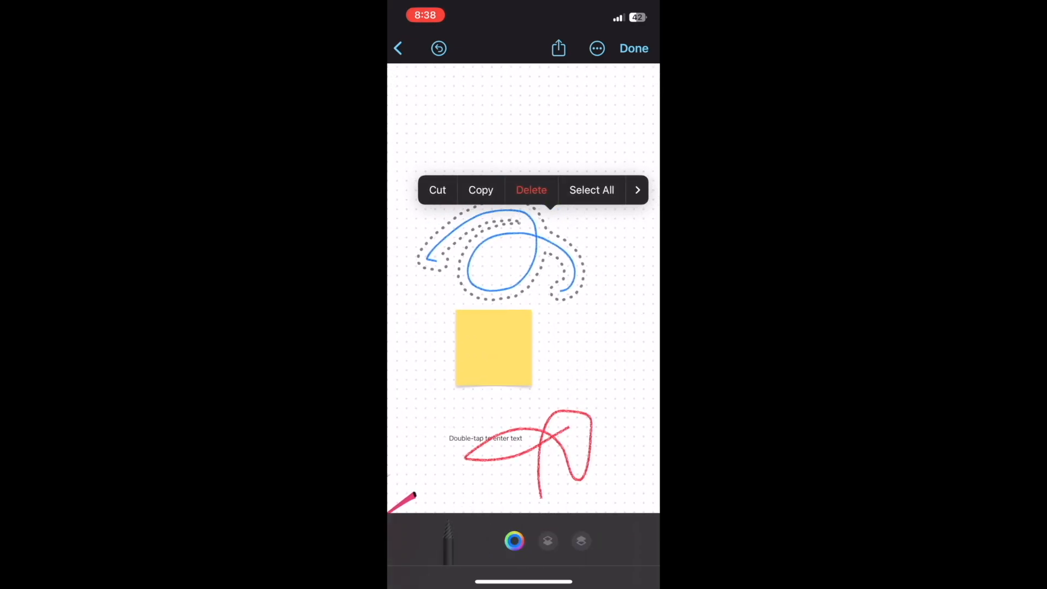
{"action": "left_click", "coordinate": [637, 190]}
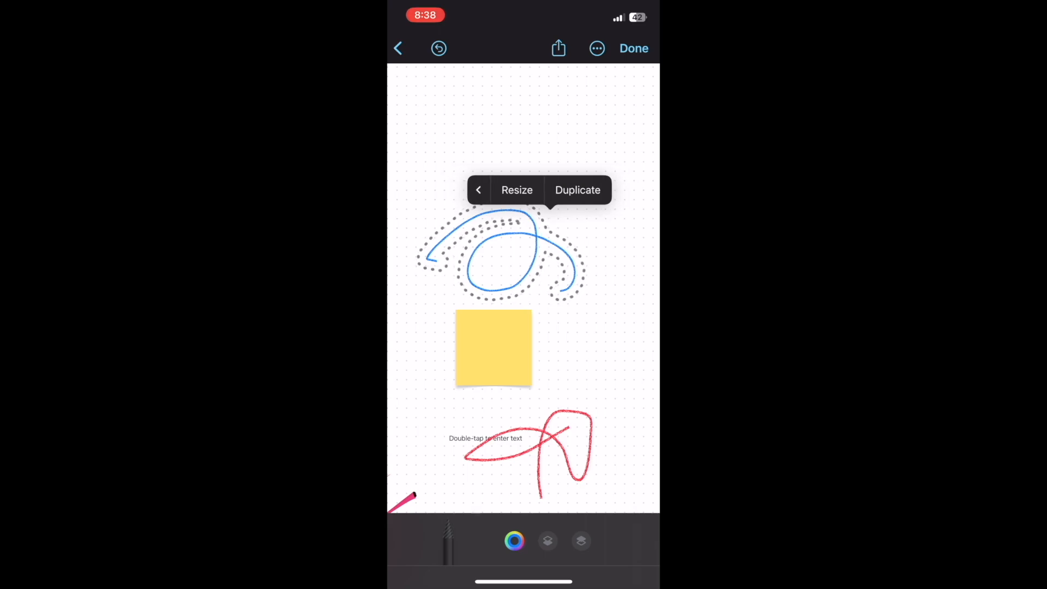
{"action": "left_click", "coordinate": [479, 190]}
{"action": "left_click", "coordinate": [637, 190]}
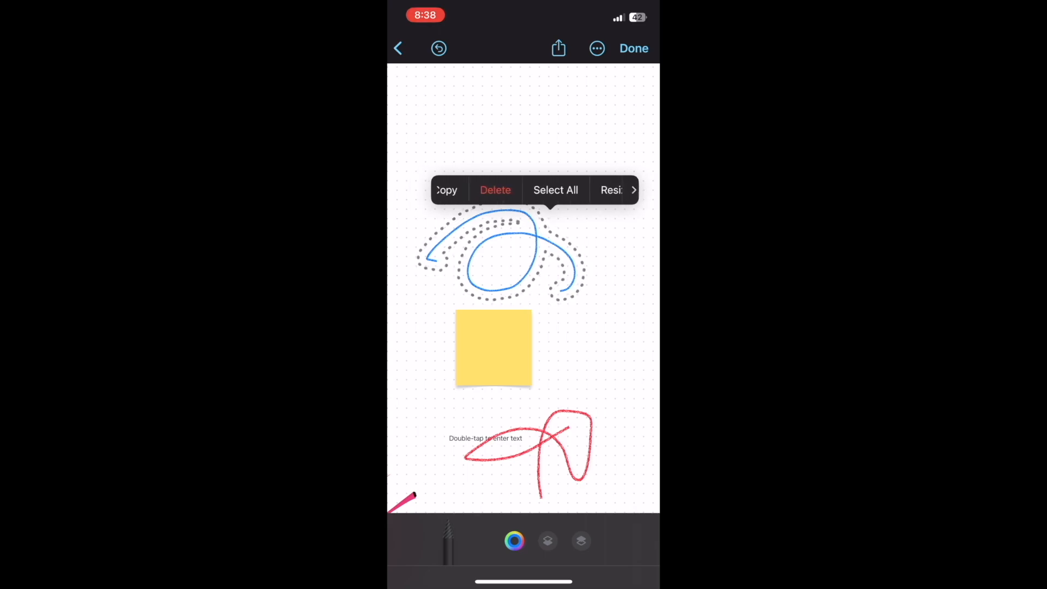
{"action": "scroll", "coordinate": [513, 327], "scroll_direction": "down", "scroll_amount": 3}
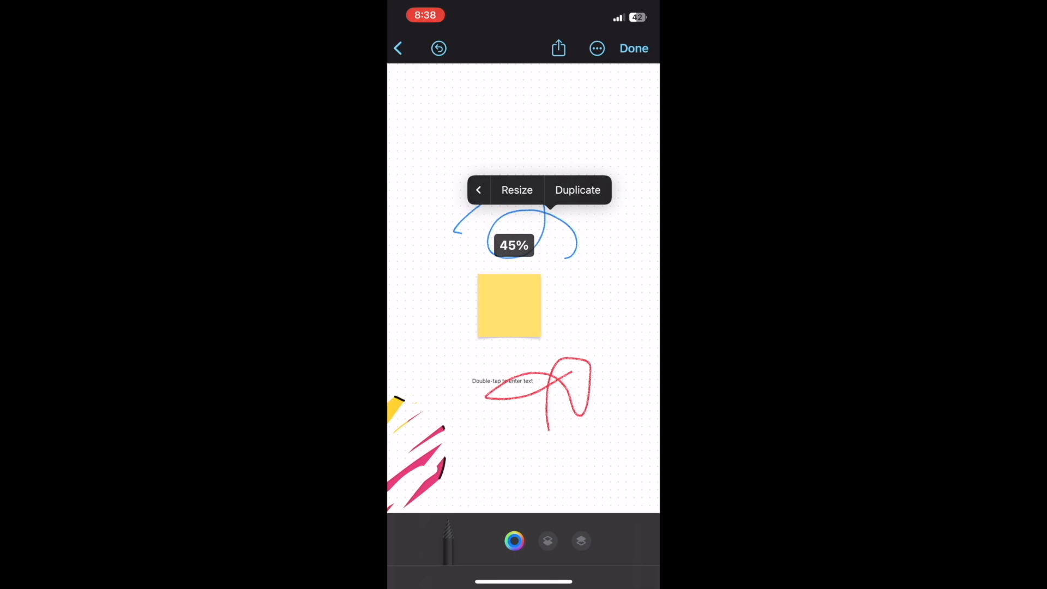
Step: Select the red scribble with the lasso, move it above the blue scribble, and deselect it
{"action": "left_click", "coordinate": [551, 380]}
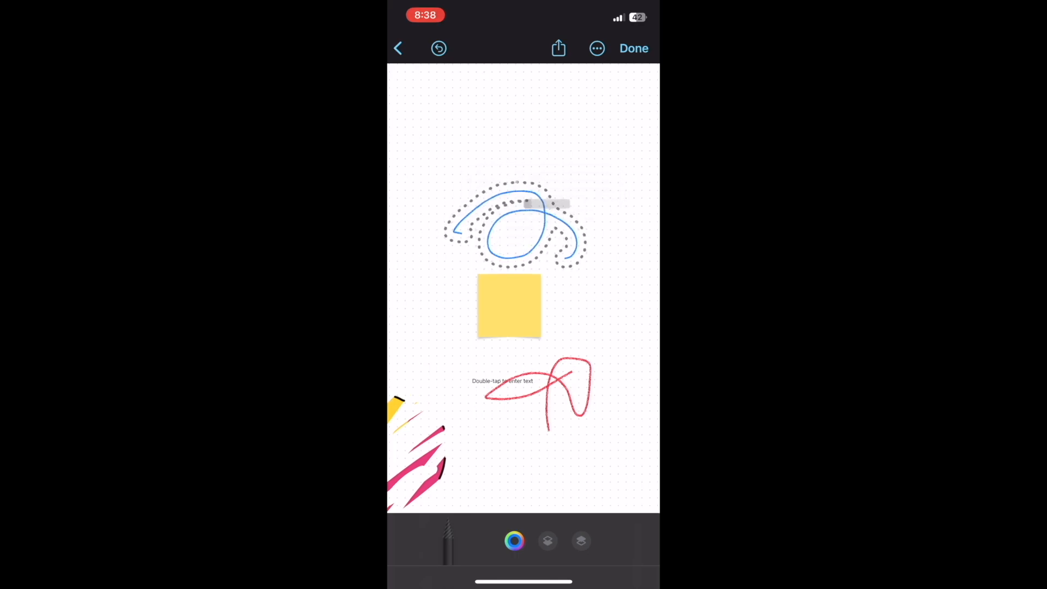
{"action": "left_click", "coordinate": [551, 381]}
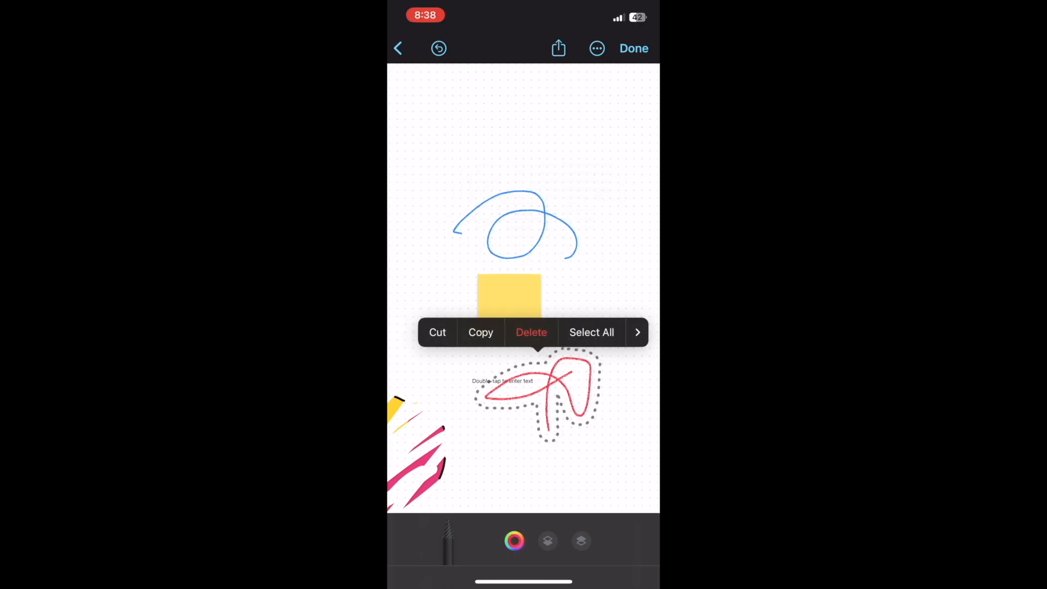
{"action": "left_click", "coordinate": [523, 212]}
{"action": "left_click", "coordinate": [523, 212]}
{"action": "left_click", "coordinate": [551, 380]}
{"action": "left_click", "coordinate": [551, 381]}
{"action": "mouse_move", "coordinate": [551, 380]}
{"action": "left_mouse_down"}
{"action": "mouse_move", "coordinate": [591, 321]}
{"action": "mouse_move", "coordinate": [541, 142]}
{"action": "mouse_move", "coordinate": [584, 140]}
{"action": "mouse_move", "coordinate": [562, 157]}
{"action": "left_mouse_up"}
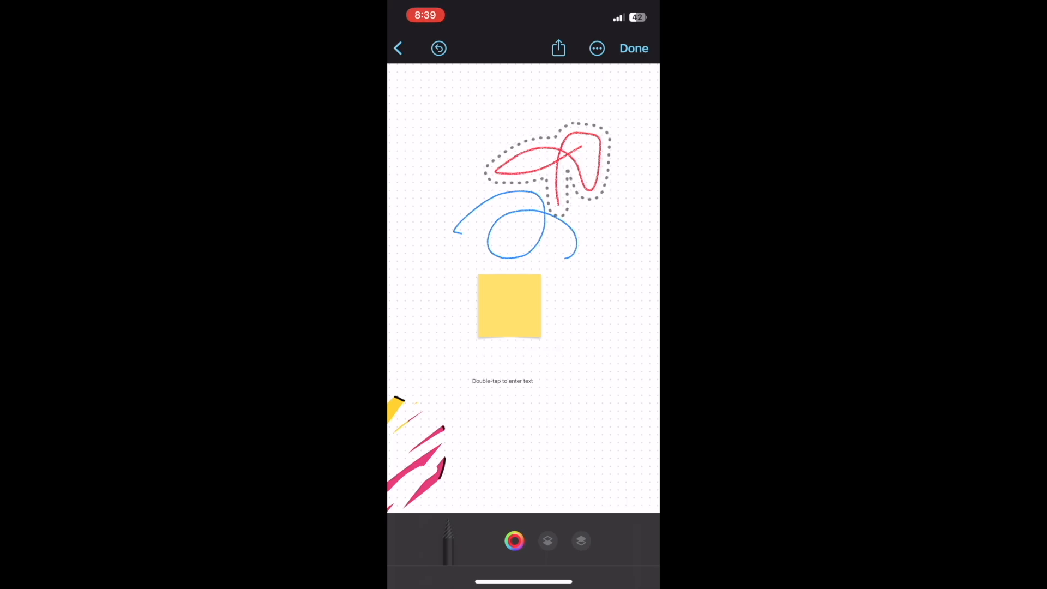
{"action": "left_click", "coordinate": [624, 377]}
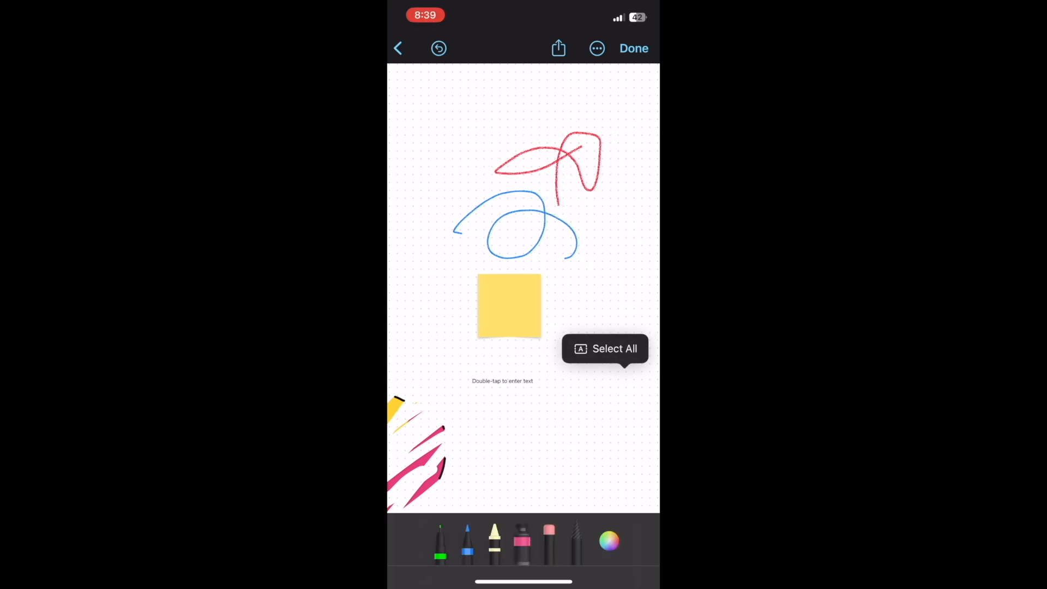
Step: Leave the board for the boards list and reopen it outside drawing mode
{"action": "left_click", "coordinate": [398, 48]}
{"action": "left_click", "coordinate": [458, 181]}
{"action": "left_click", "coordinate": [524, 332]}
Step: Review the media insertion options without inserting anything, and return to drawing mode with the blue pen
{"action": "left_click", "coordinate": [637, 551]}
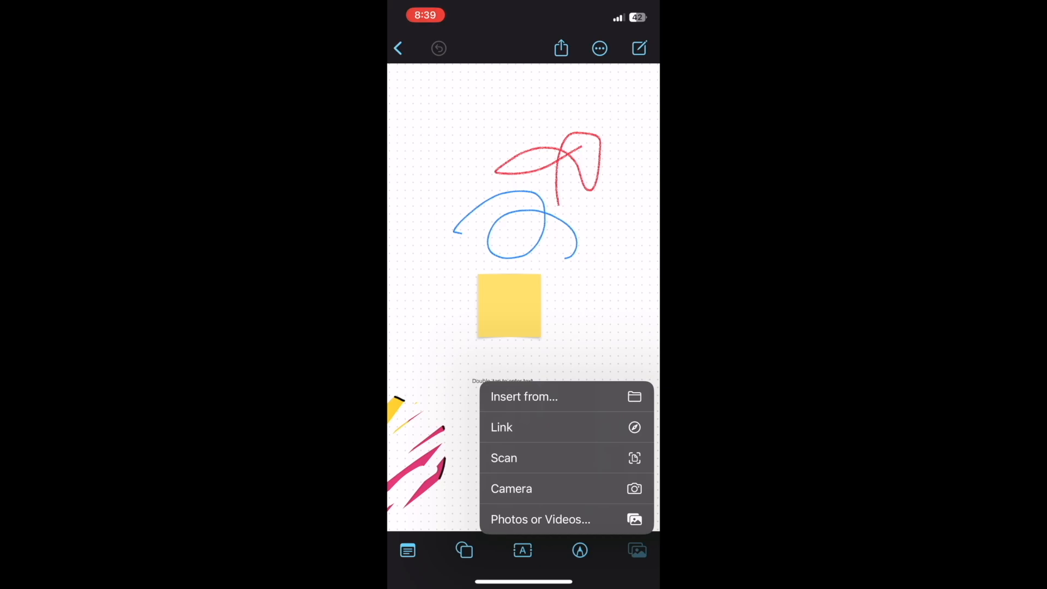
{"action": "left_click_drag", "start_coordinate": [523, 397], "coordinate": [523, 576]}
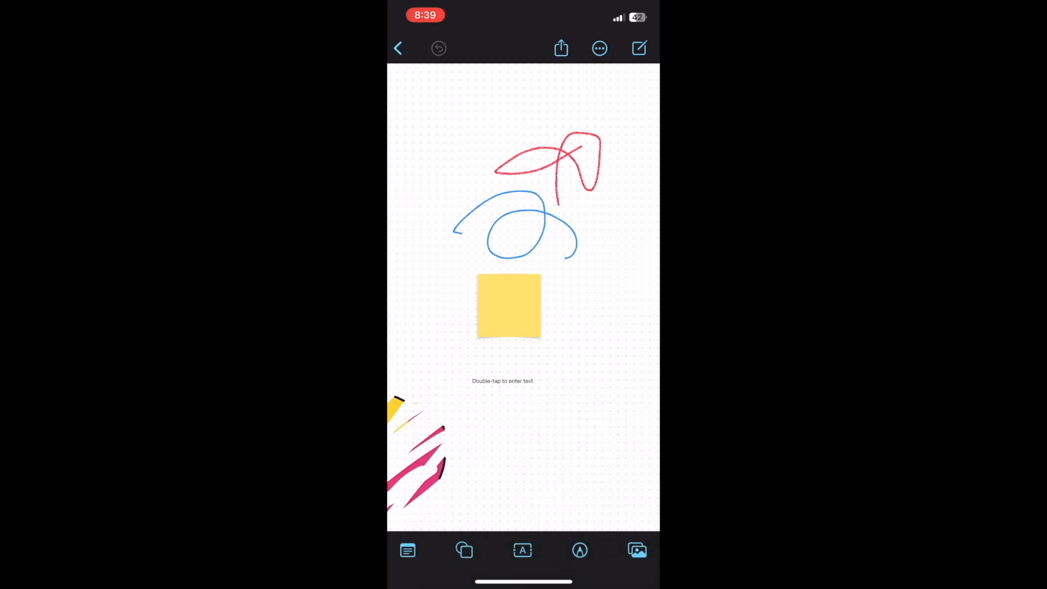
{"action": "left_click", "coordinate": [580, 550]}
{"action": "left_click", "coordinate": [468, 543]}
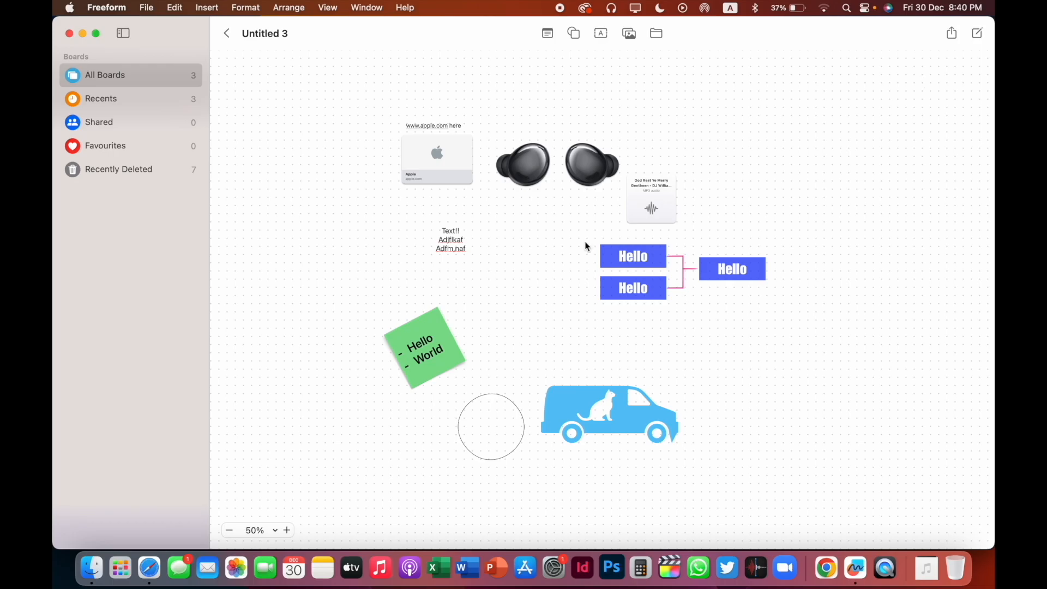
Step: Share the Untitled 3 board from the Mac as a collaboration and send the invitation to the suggested contact in Messages
{"action": "left_click", "coordinate": [951, 34]}
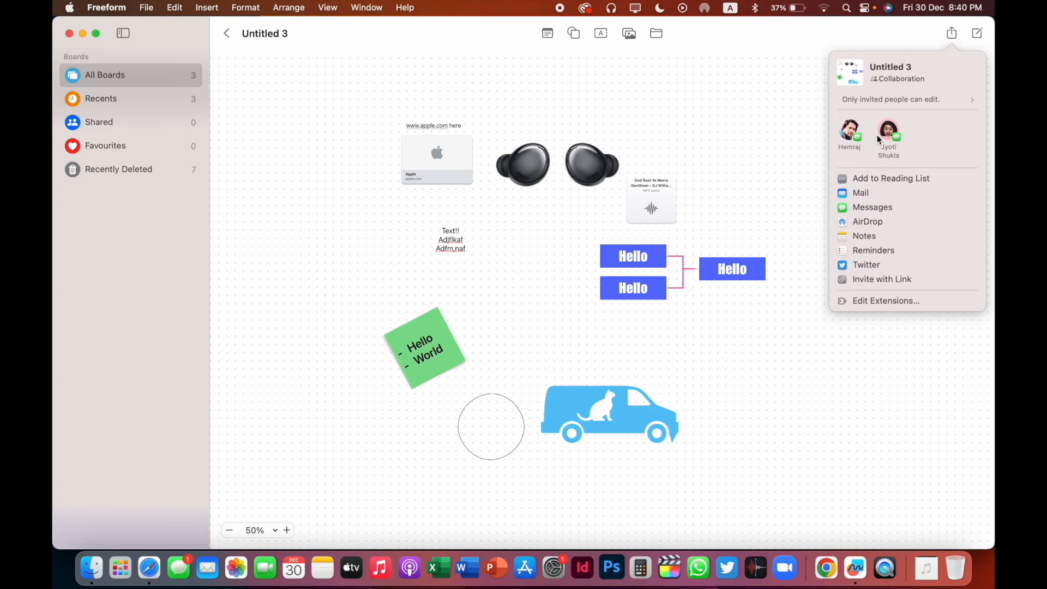
{"action": "left_click", "coordinate": [893, 129]}
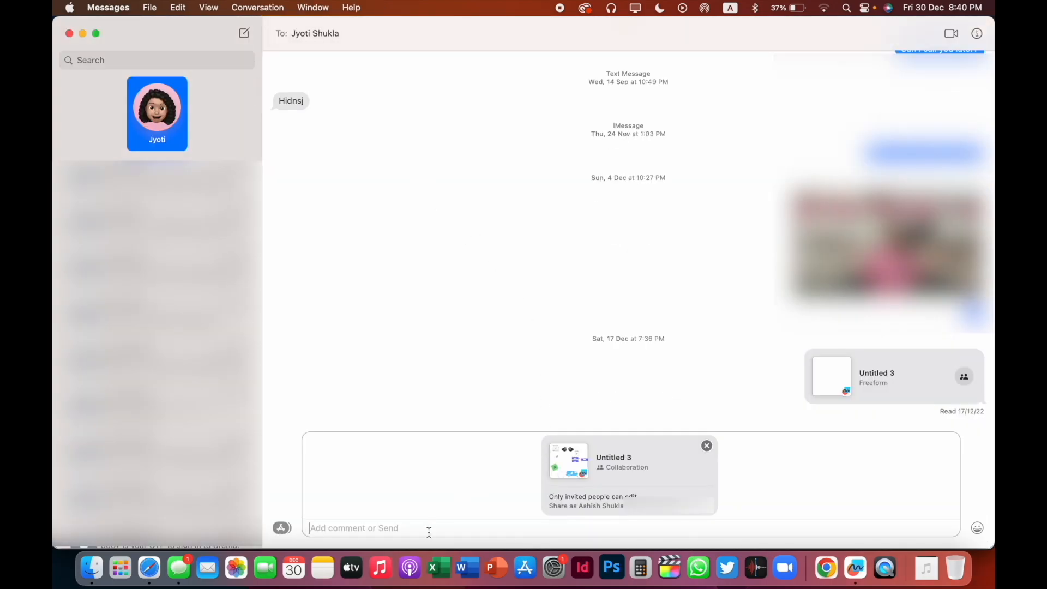
{"action": "key", "text": "Return"}
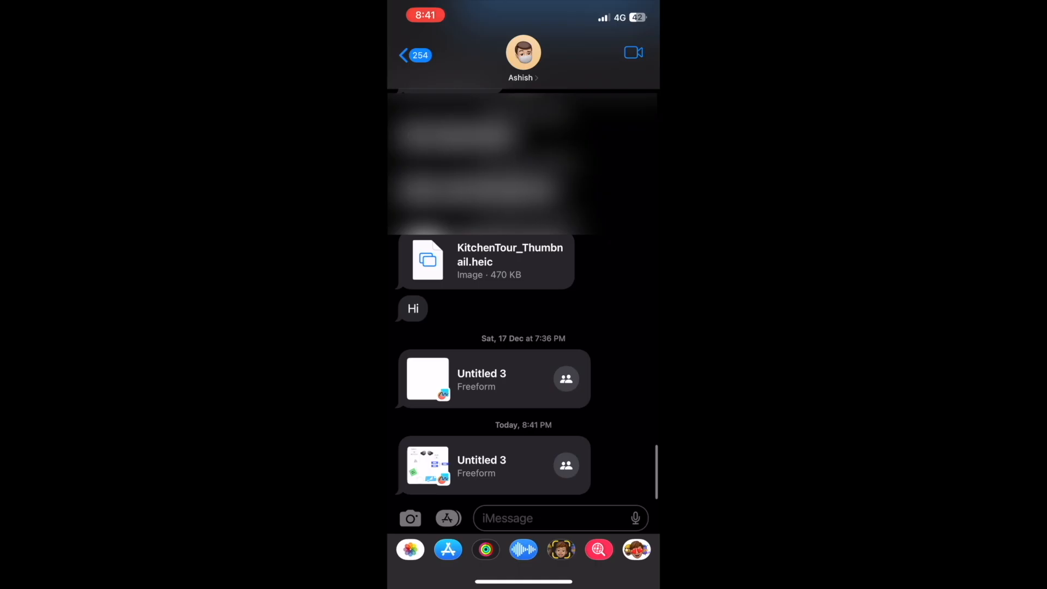
Step: In Messages on the iPhone, open today's Untitled 3 invitation, join the shared board in Freeform, and view its contents
{"action": "scroll", "coordinate": [523, 305], "scroll_direction": "up", "scroll_amount": 1}
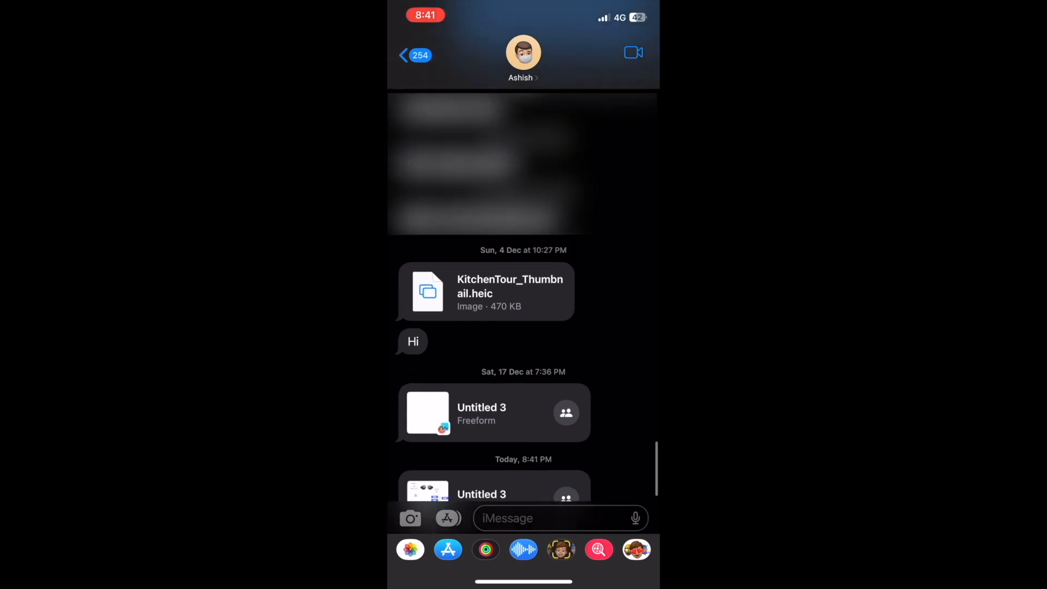
{"action": "scroll", "coordinate": [524, 306], "scroll_direction": "down", "scroll_amount": 1}
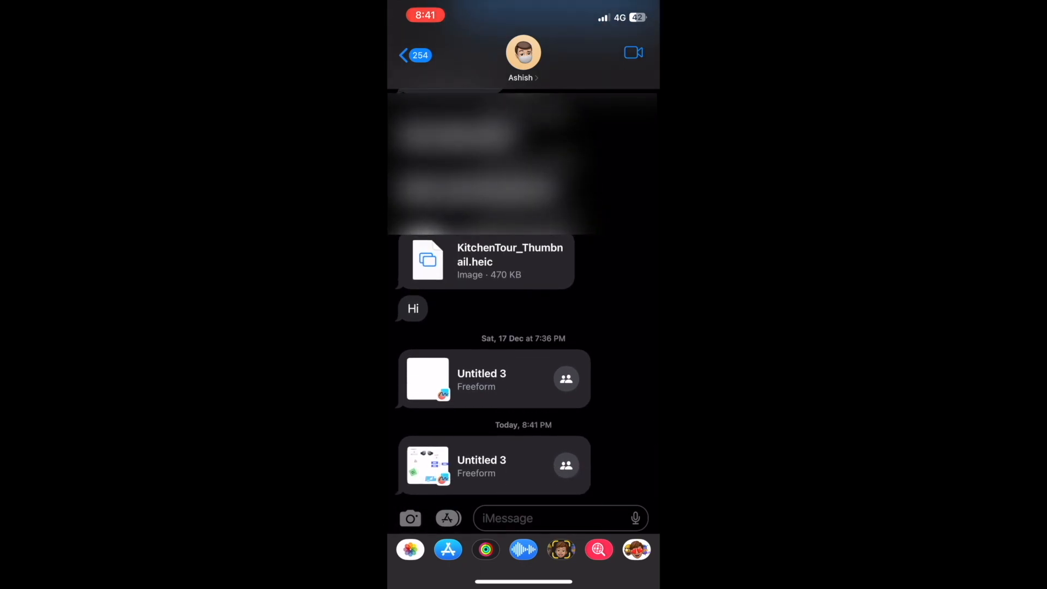
{"action": "left_click", "coordinate": [482, 466]}
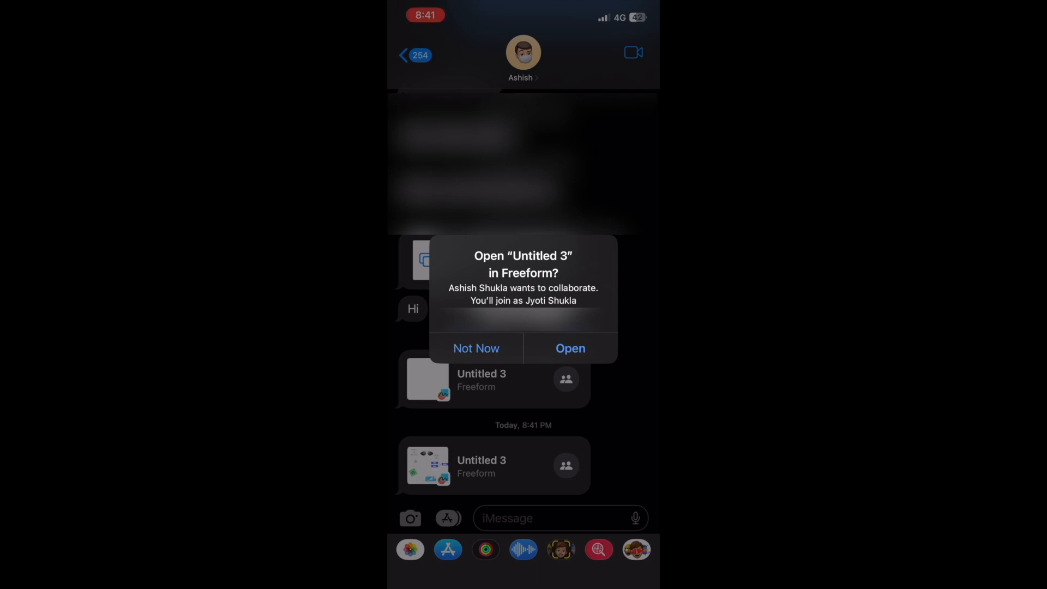
{"action": "left_click", "coordinate": [570, 348]}
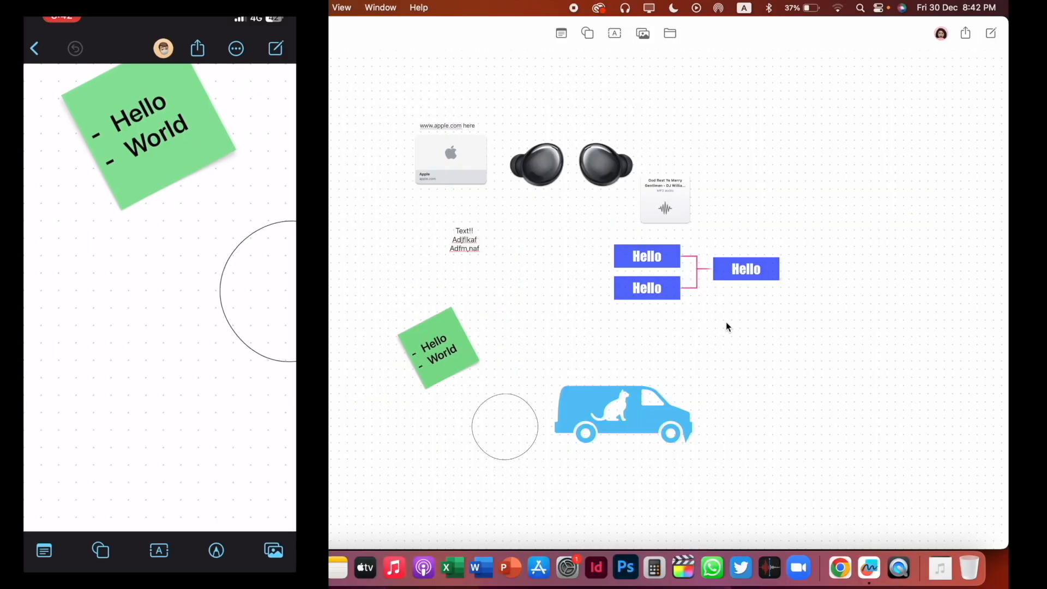
{"action": "scroll", "coordinate": [160, 297], "scroll_direction": "down", "scroll_amount": 3}
{"action": "scroll", "coordinate": [160, 297], "scroll_direction": "right", "scroll_amount": 3}
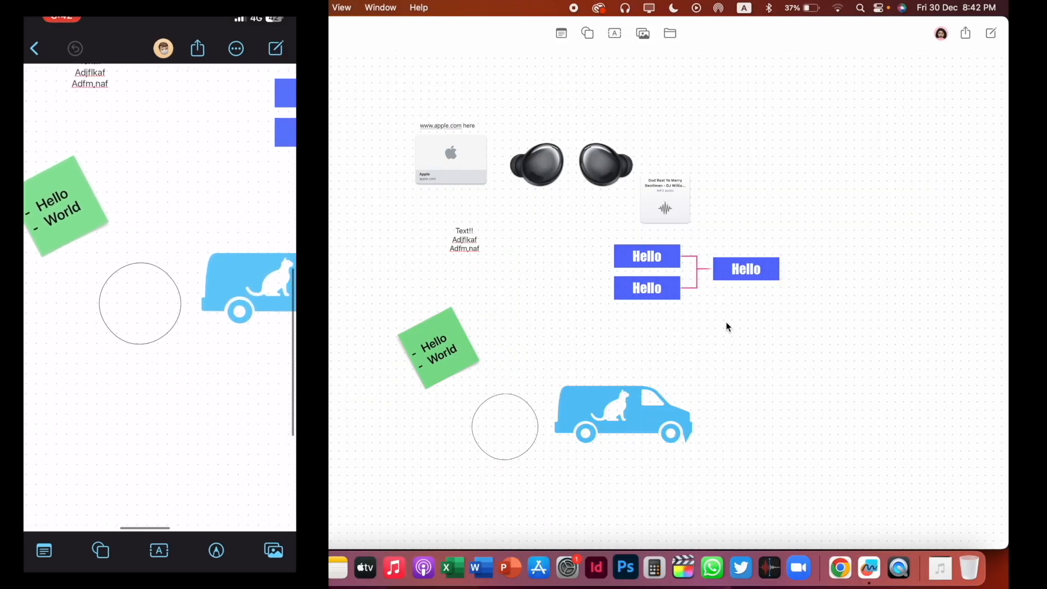
Step: On the iPhone's shared board, enter drawing mode, choose the red crayon, and open its stroke thickness and opacity options
{"action": "scroll", "coordinate": [159, 298], "scroll_direction": "down", "scroll_amount": 5}
{"action": "scroll", "coordinate": [159, 298], "scroll_direction": "right", "scroll_amount": 3}
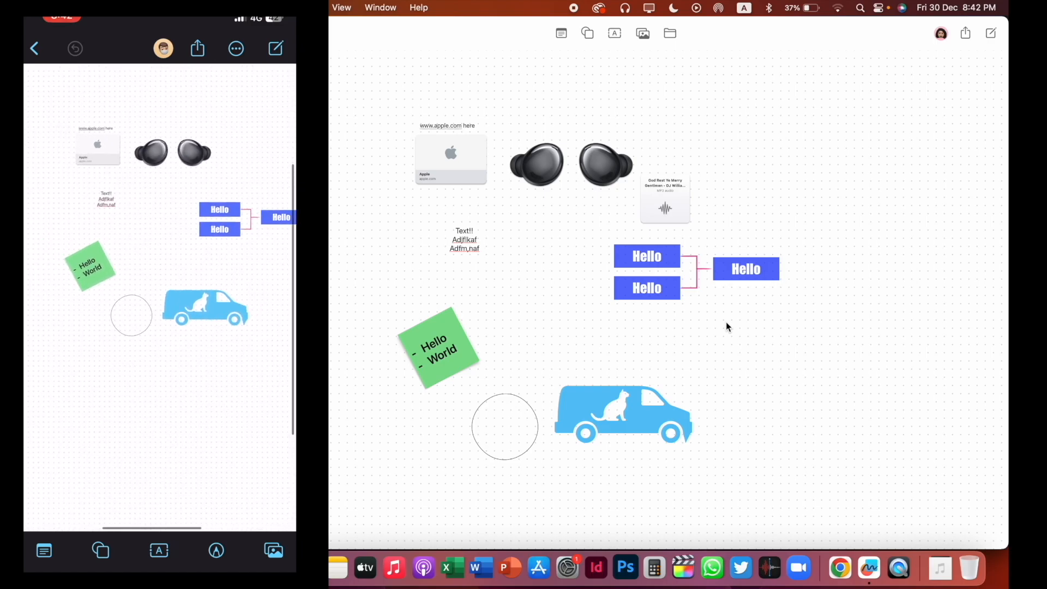
{"action": "scroll", "coordinate": [160, 298], "scroll_direction": "up", "scroll_amount": 2}
{"action": "scroll", "coordinate": [160, 297], "scroll_direction": "down", "scroll_amount": 3}
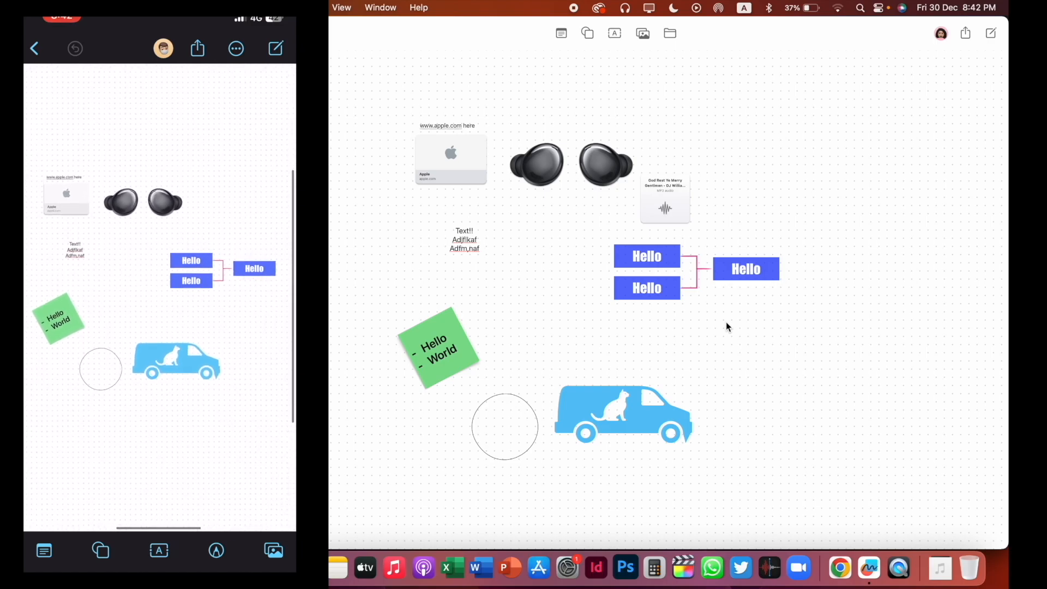
{"action": "scroll", "coordinate": [160, 298], "scroll_direction": "up", "scroll_amount": 3}
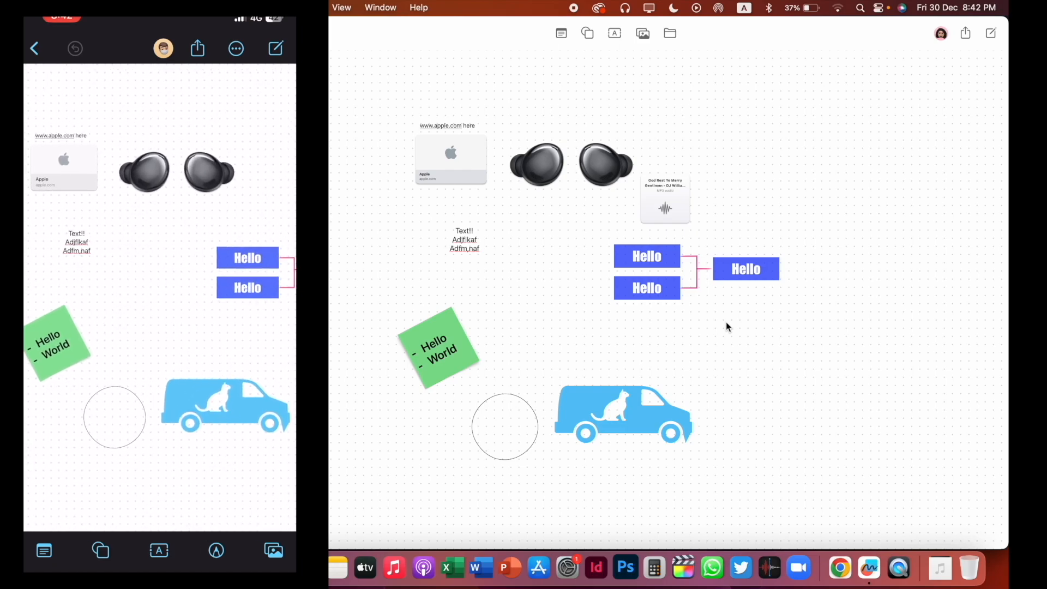
{"action": "left_click", "coordinate": [216, 551]}
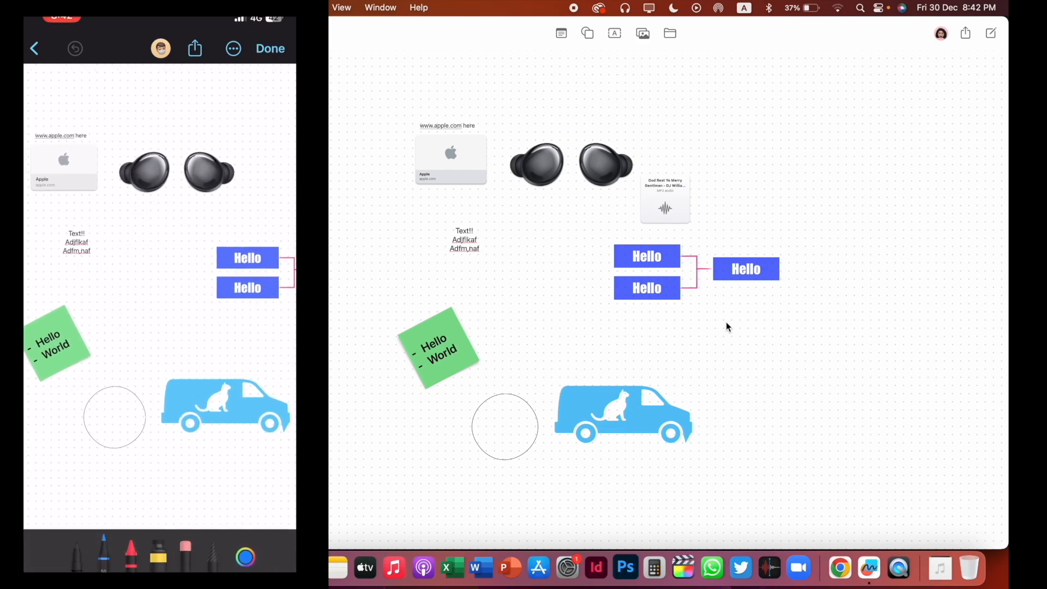
{"action": "left_click", "coordinate": [76, 546]}
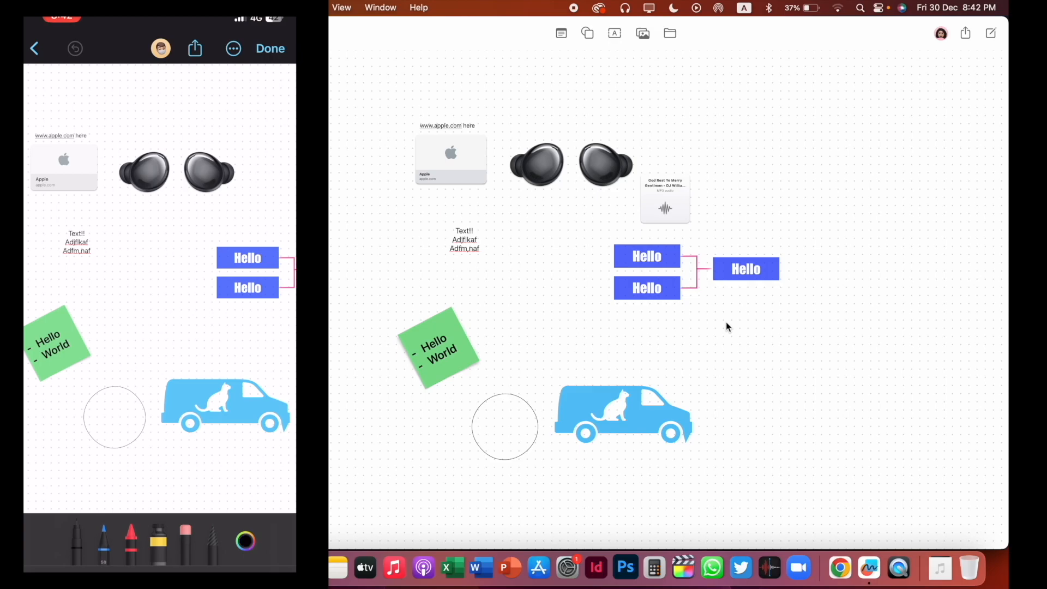
{"action": "left_click", "coordinate": [130, 537]}
{"action": "left_click", "coordinate": [131, 537]}
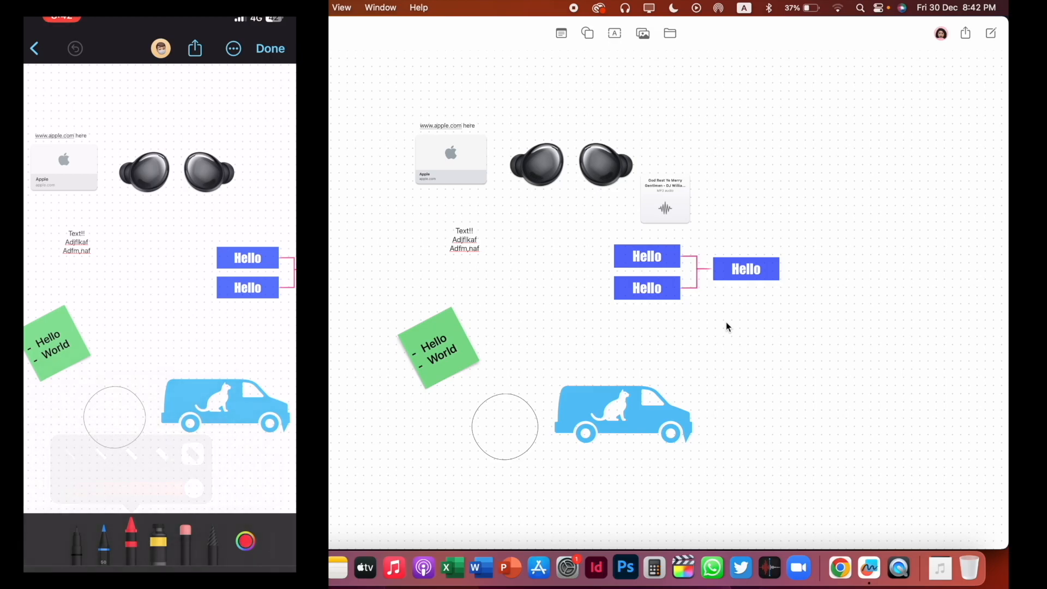